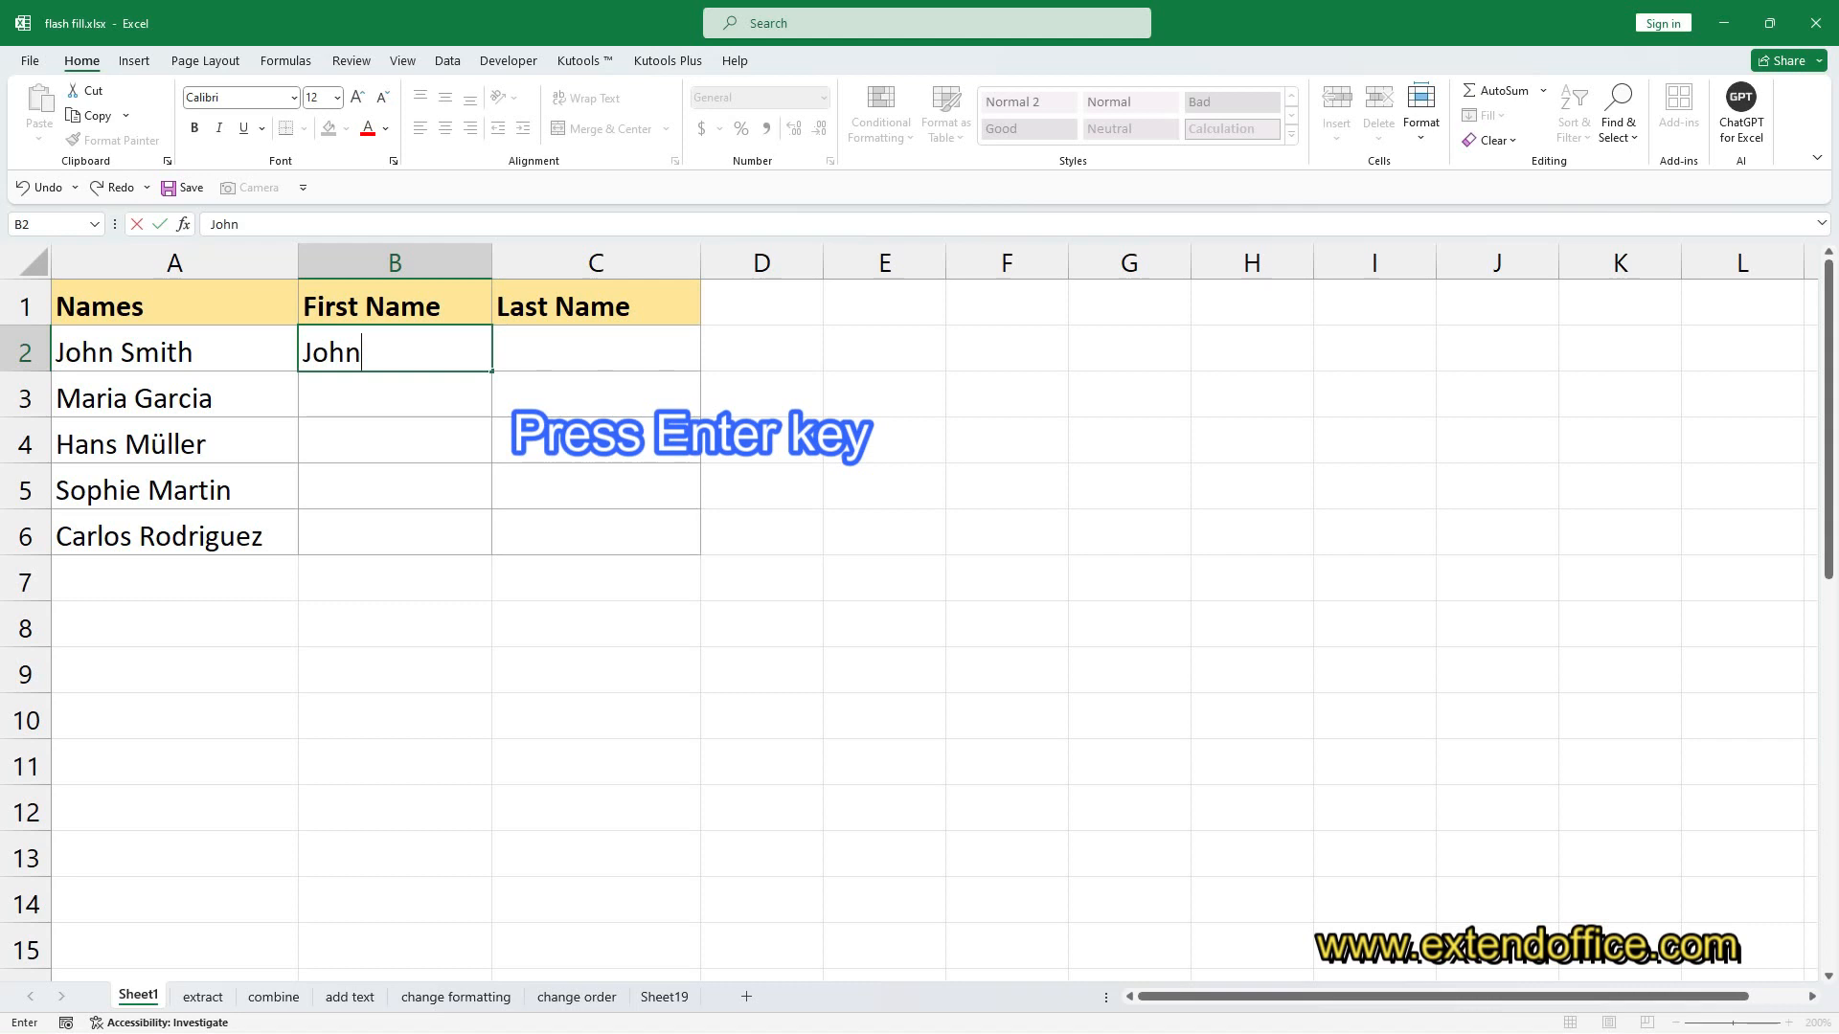
Enter the first name from A2 in B2, begin the next one in B3 and accept the Flash Fill suggestions down to B6
key(Return)
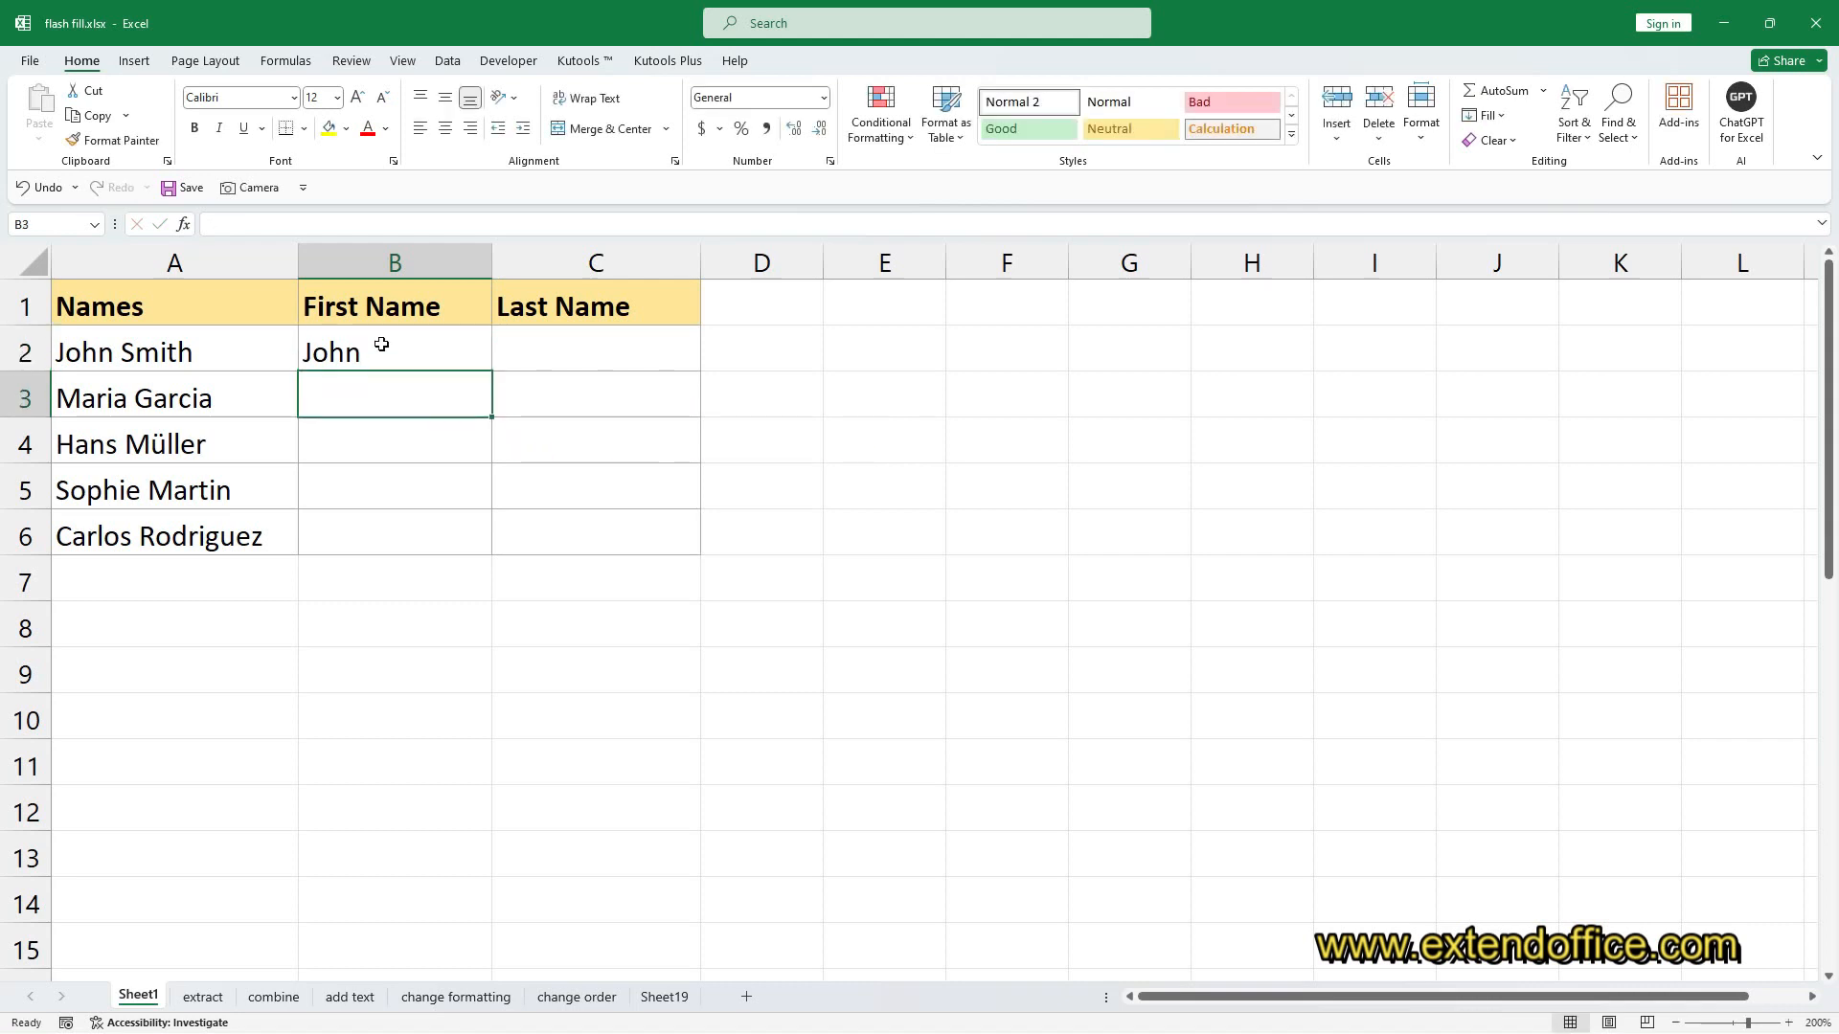
text(M)
text(M)
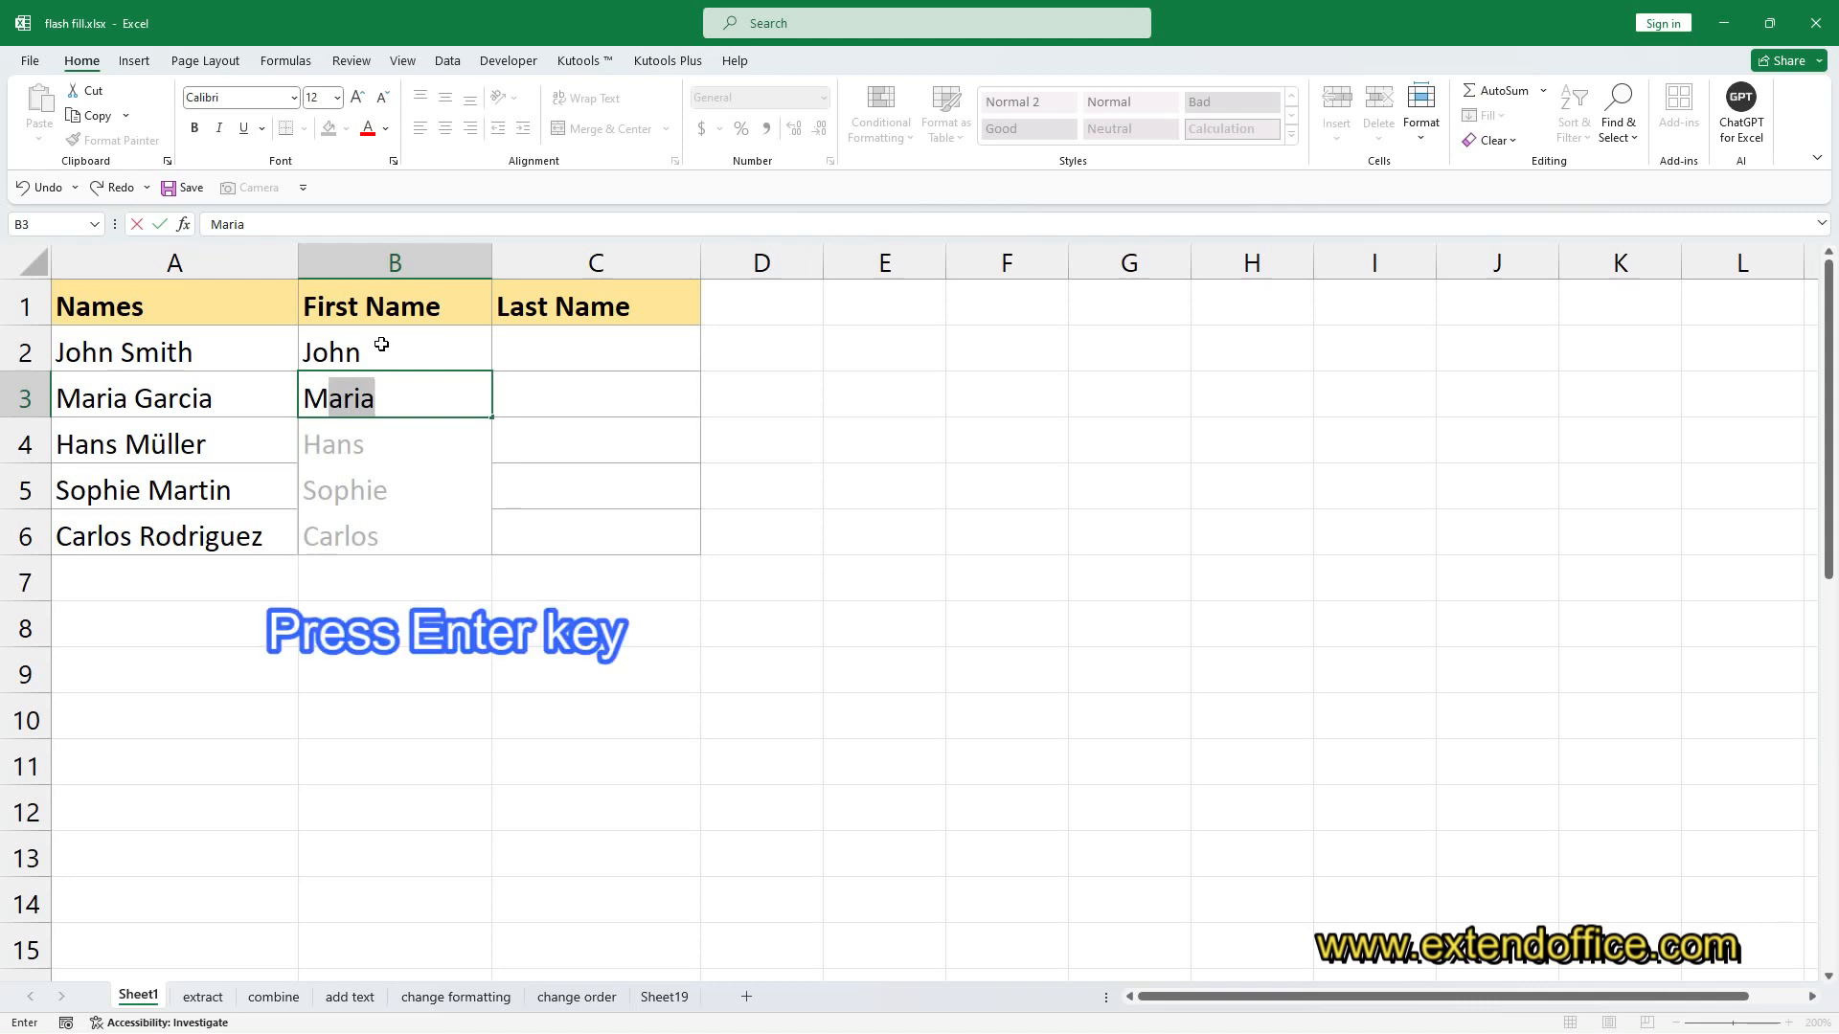
key(Return)
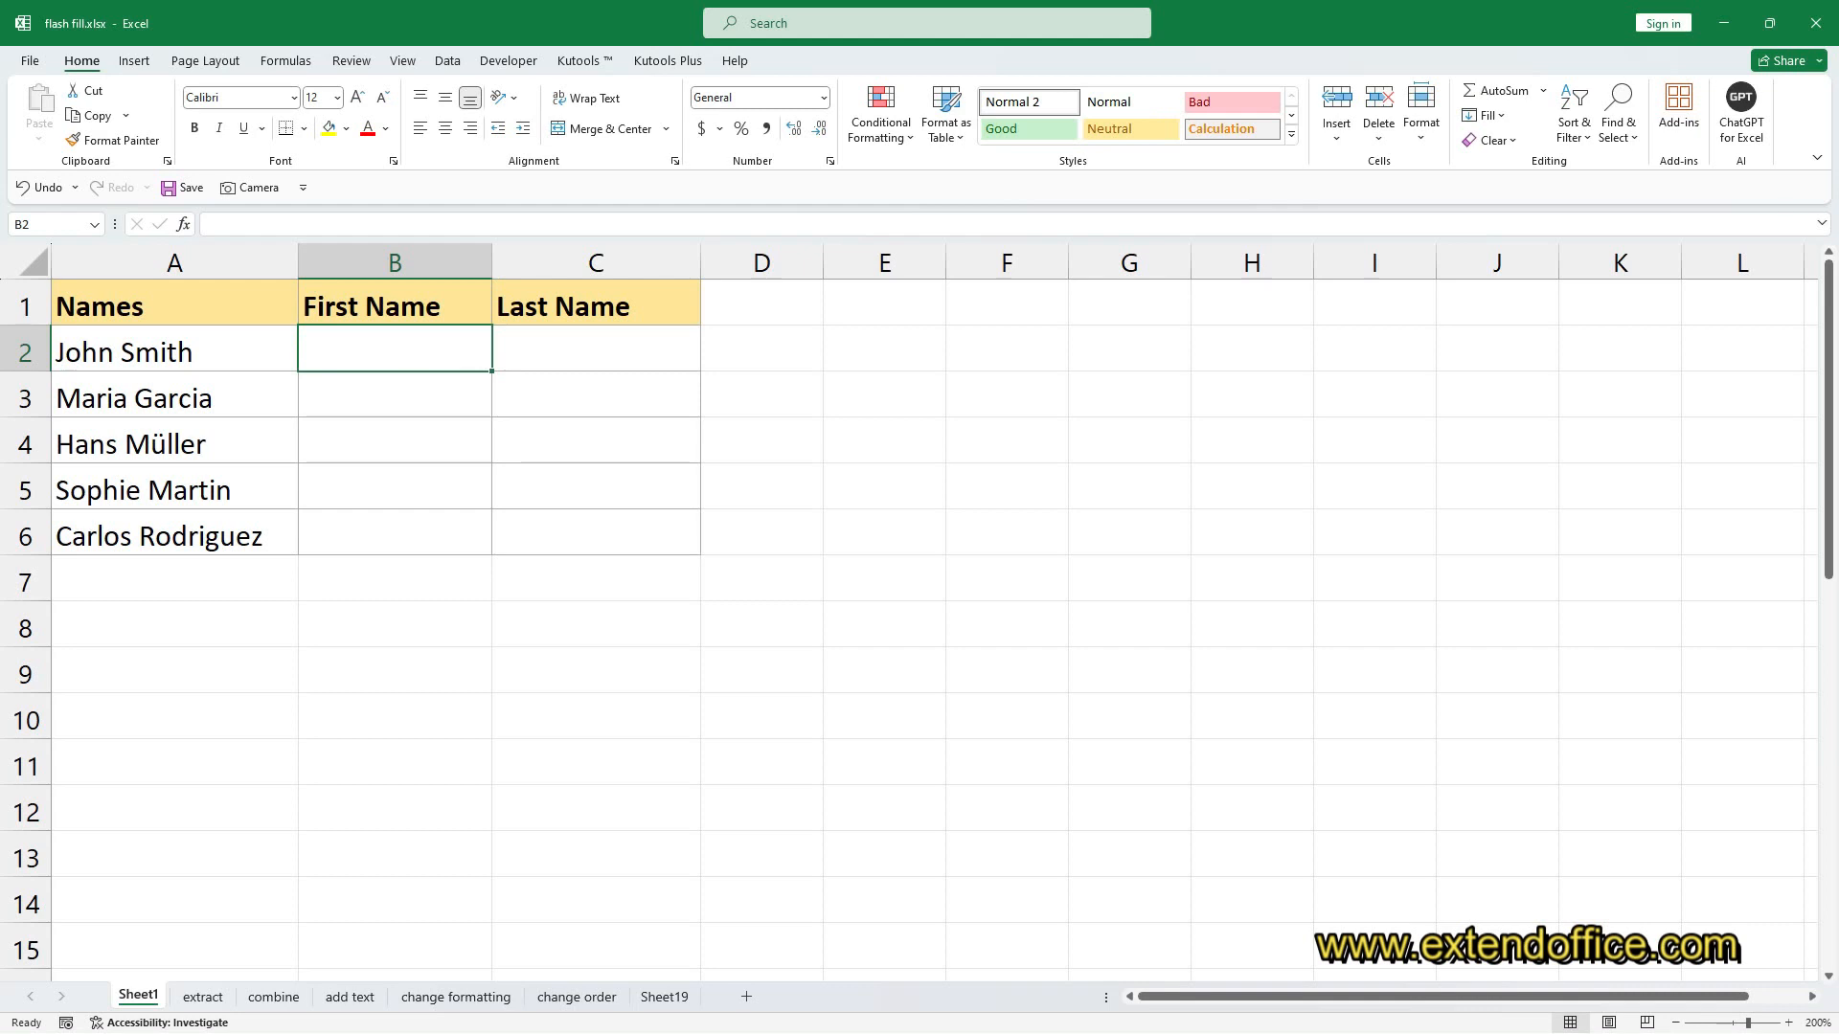
Enter the first name from A2 in the cleared cell B2 and run Flash Fill from B3 for the remaining rows
text(Jo)
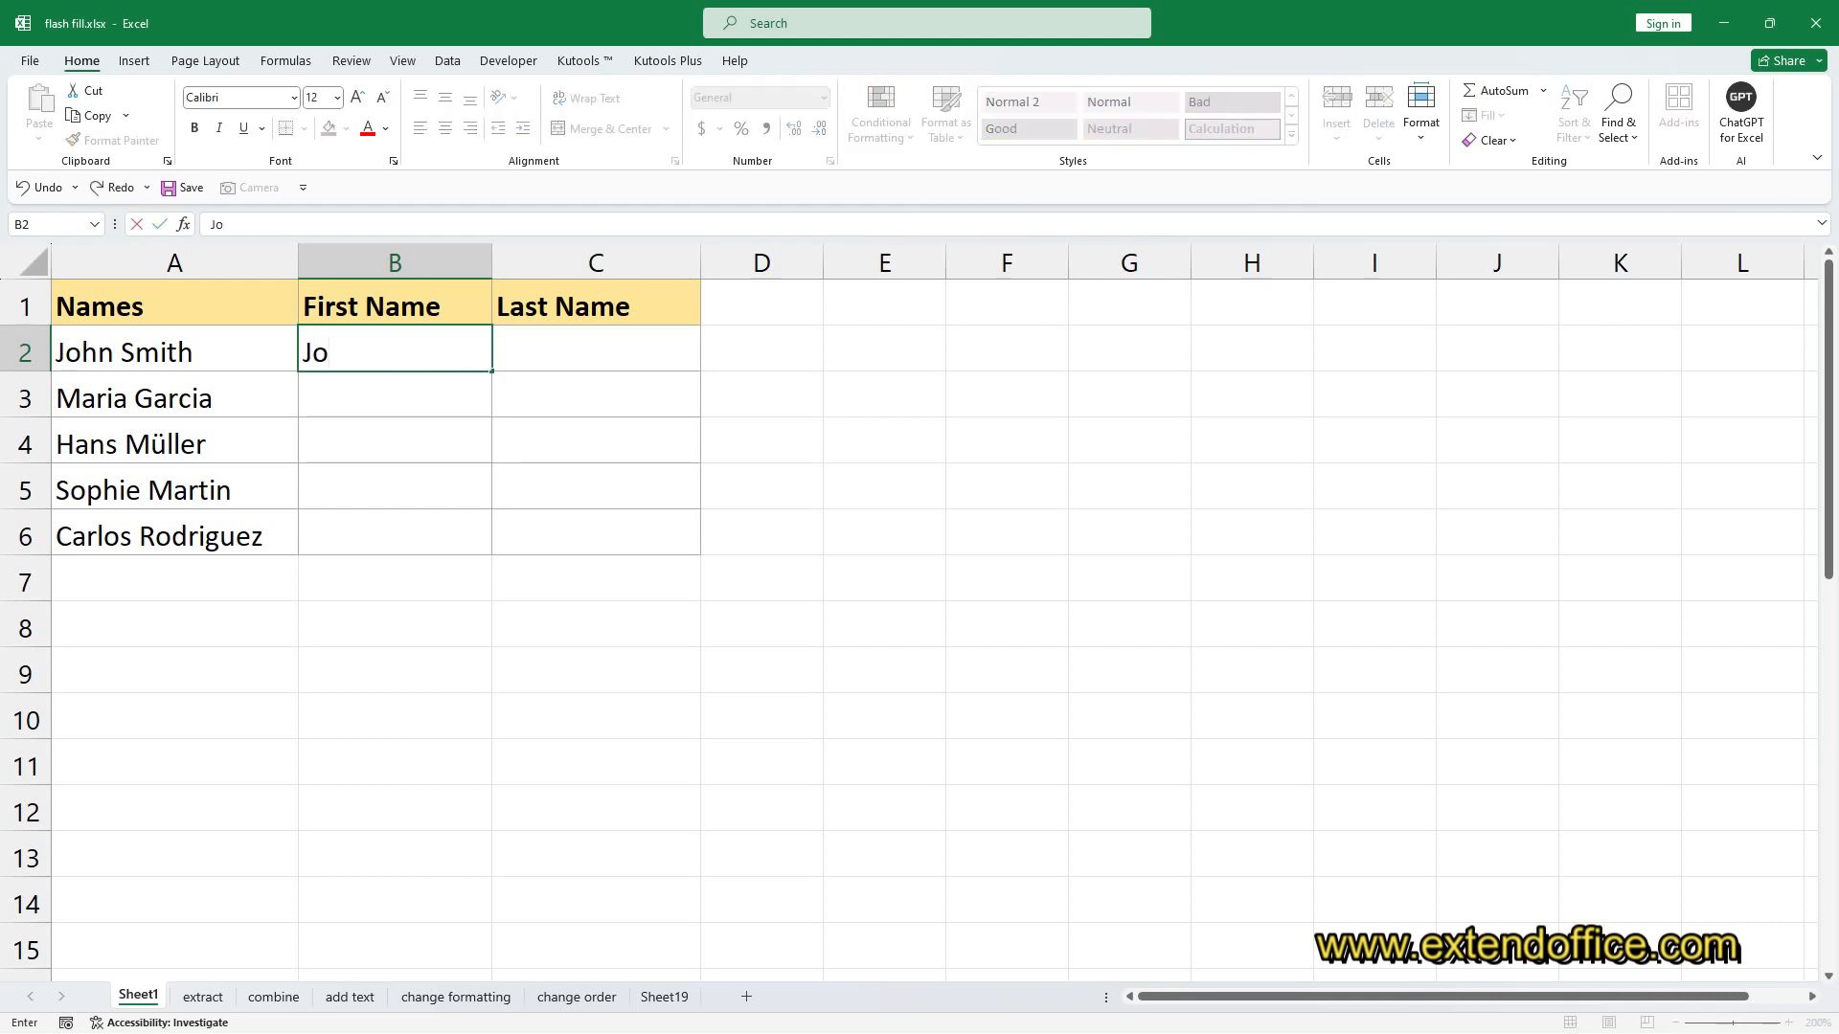
text(hn)
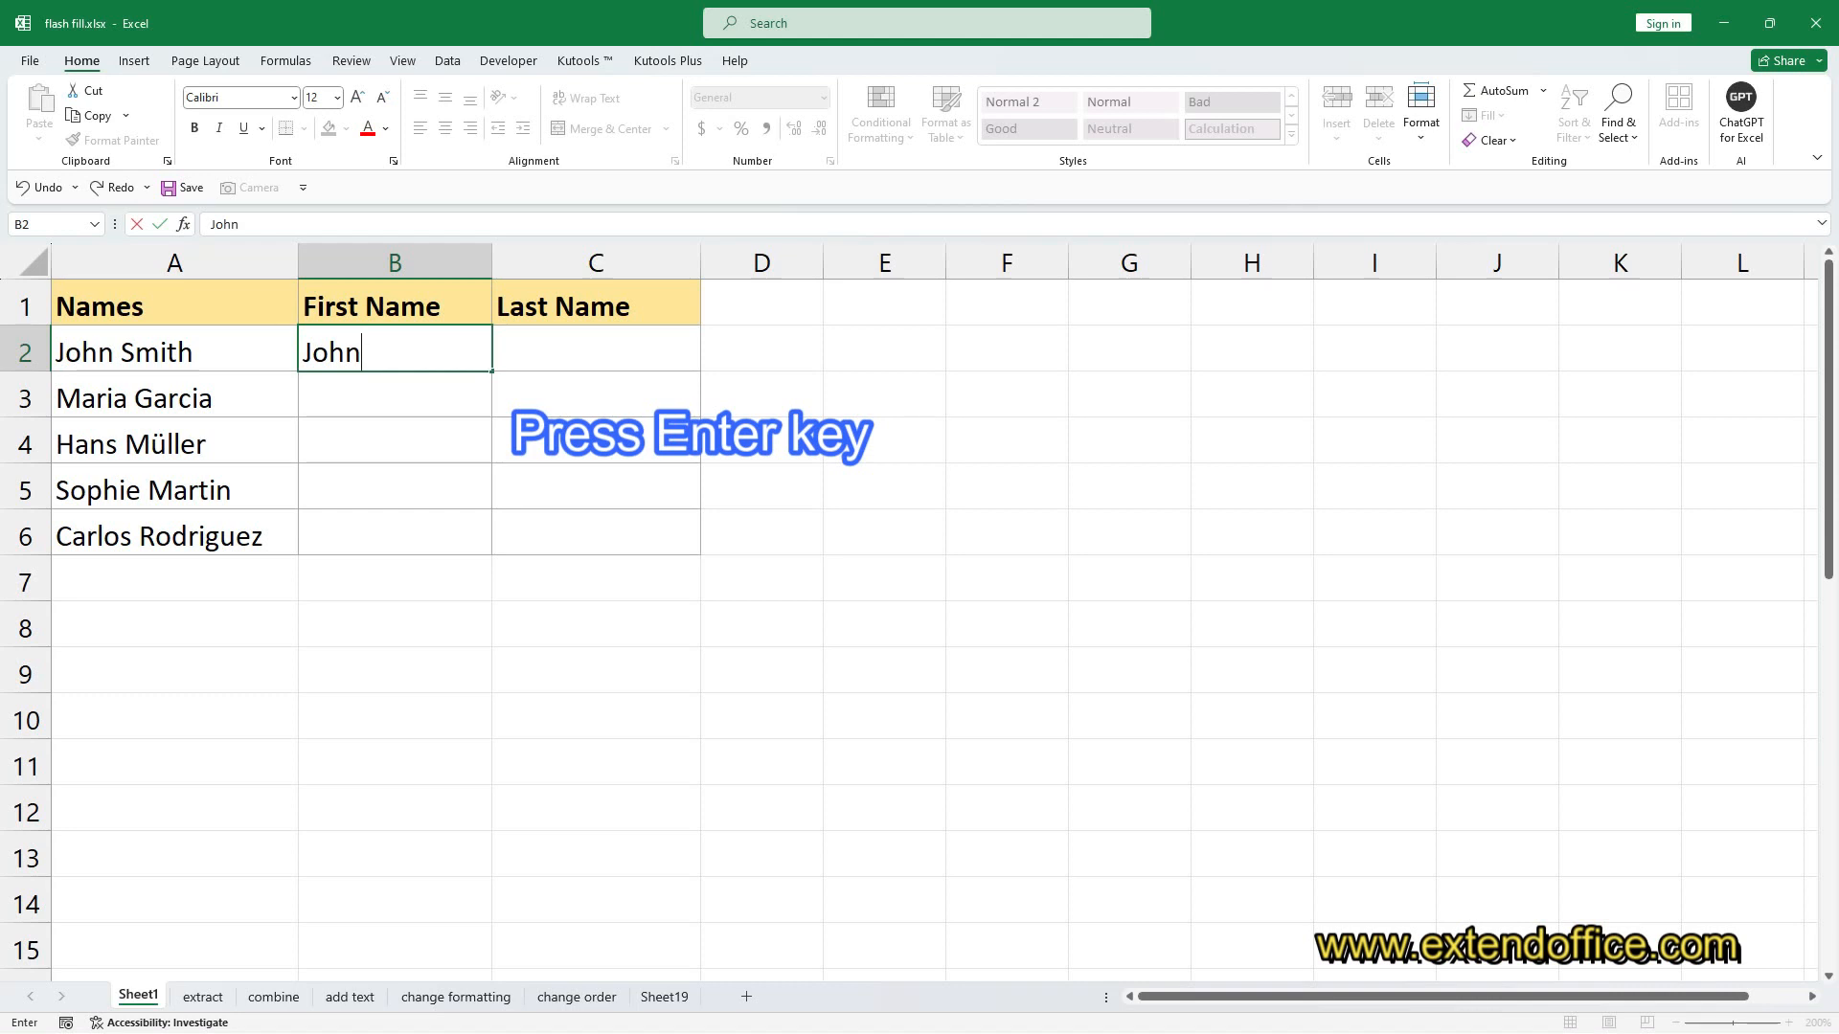
key(Return)
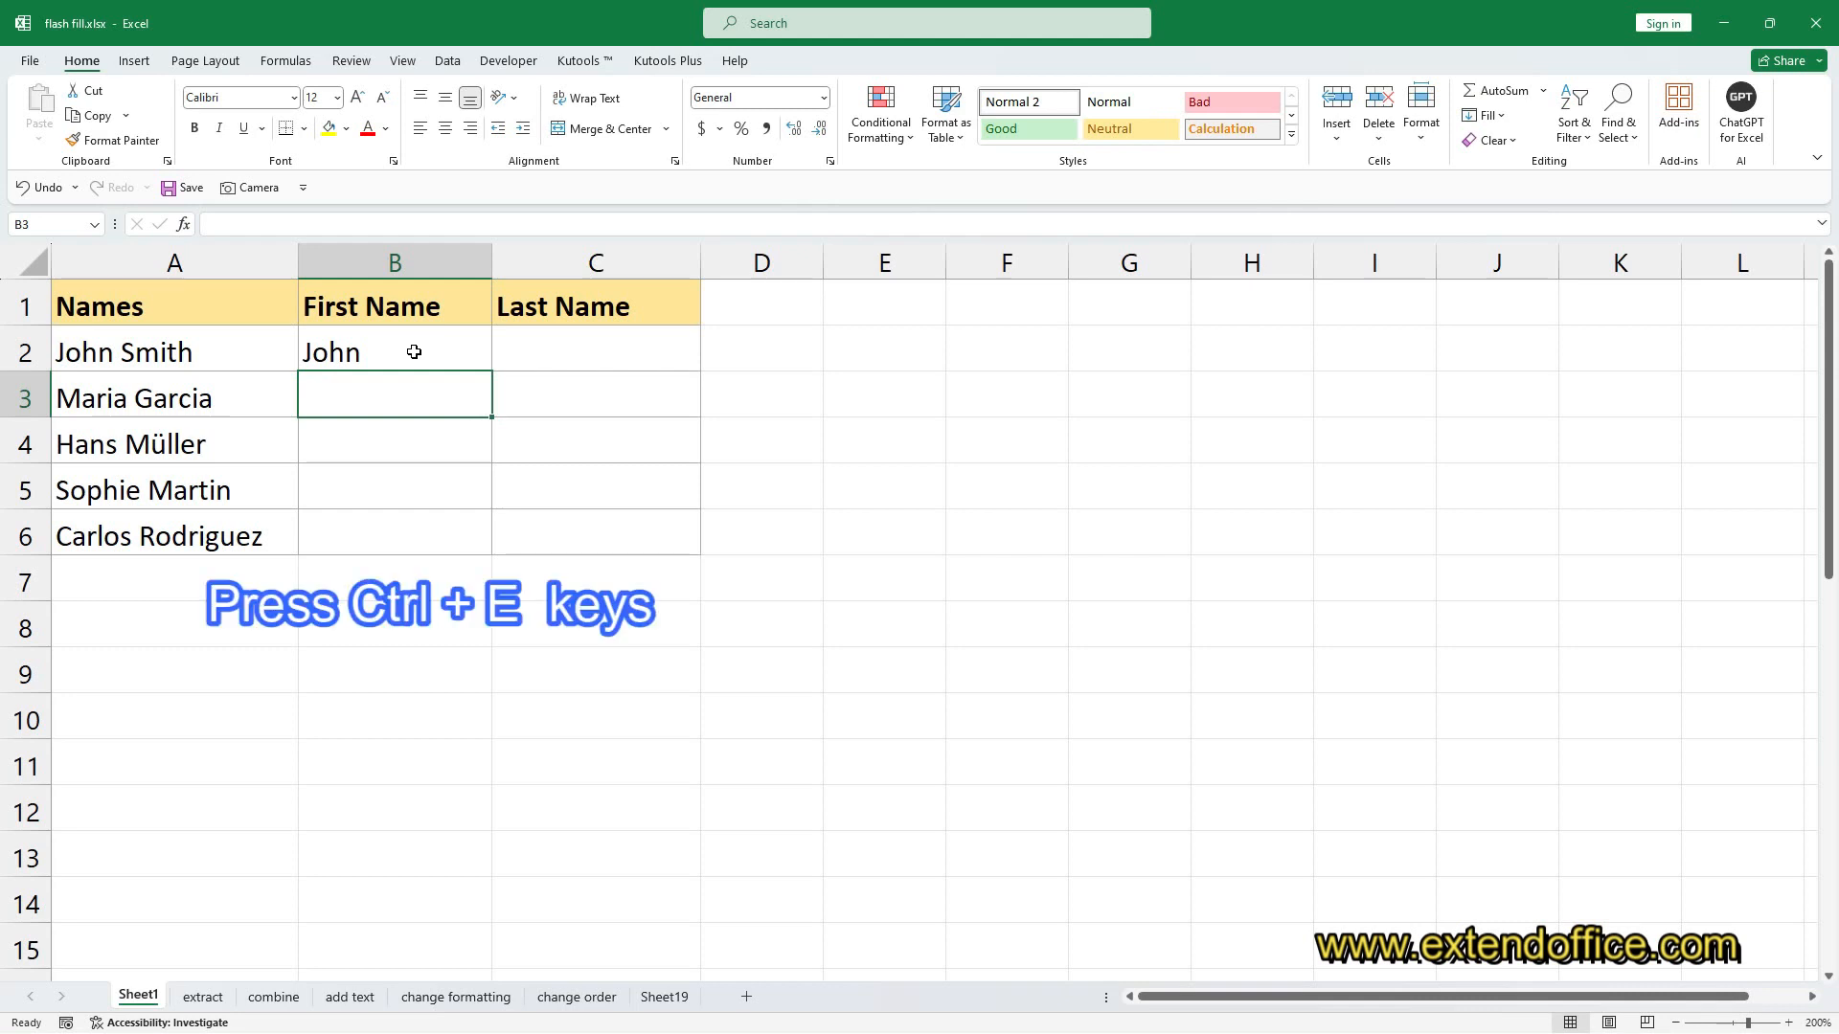
key(ctrl+e)
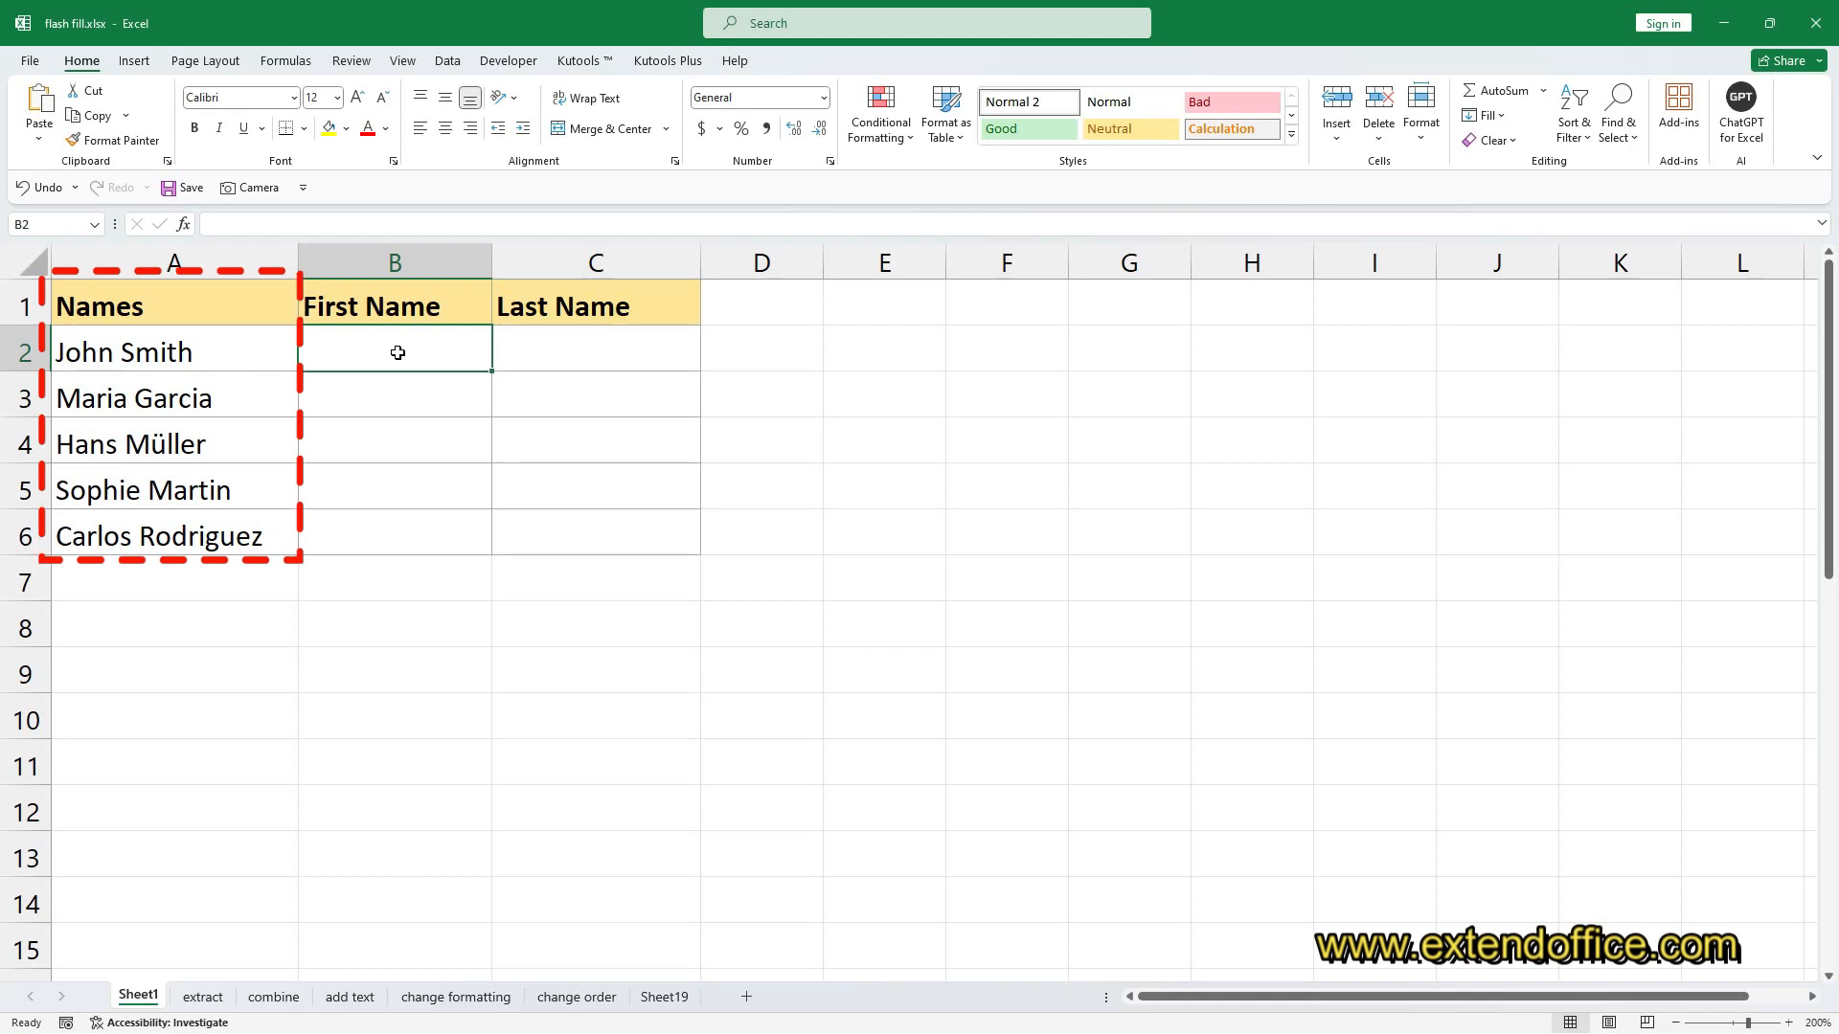
Re-enter the first name example in B2 and fill the rest of the First Name column using the Flash Fill data tool
text(John)
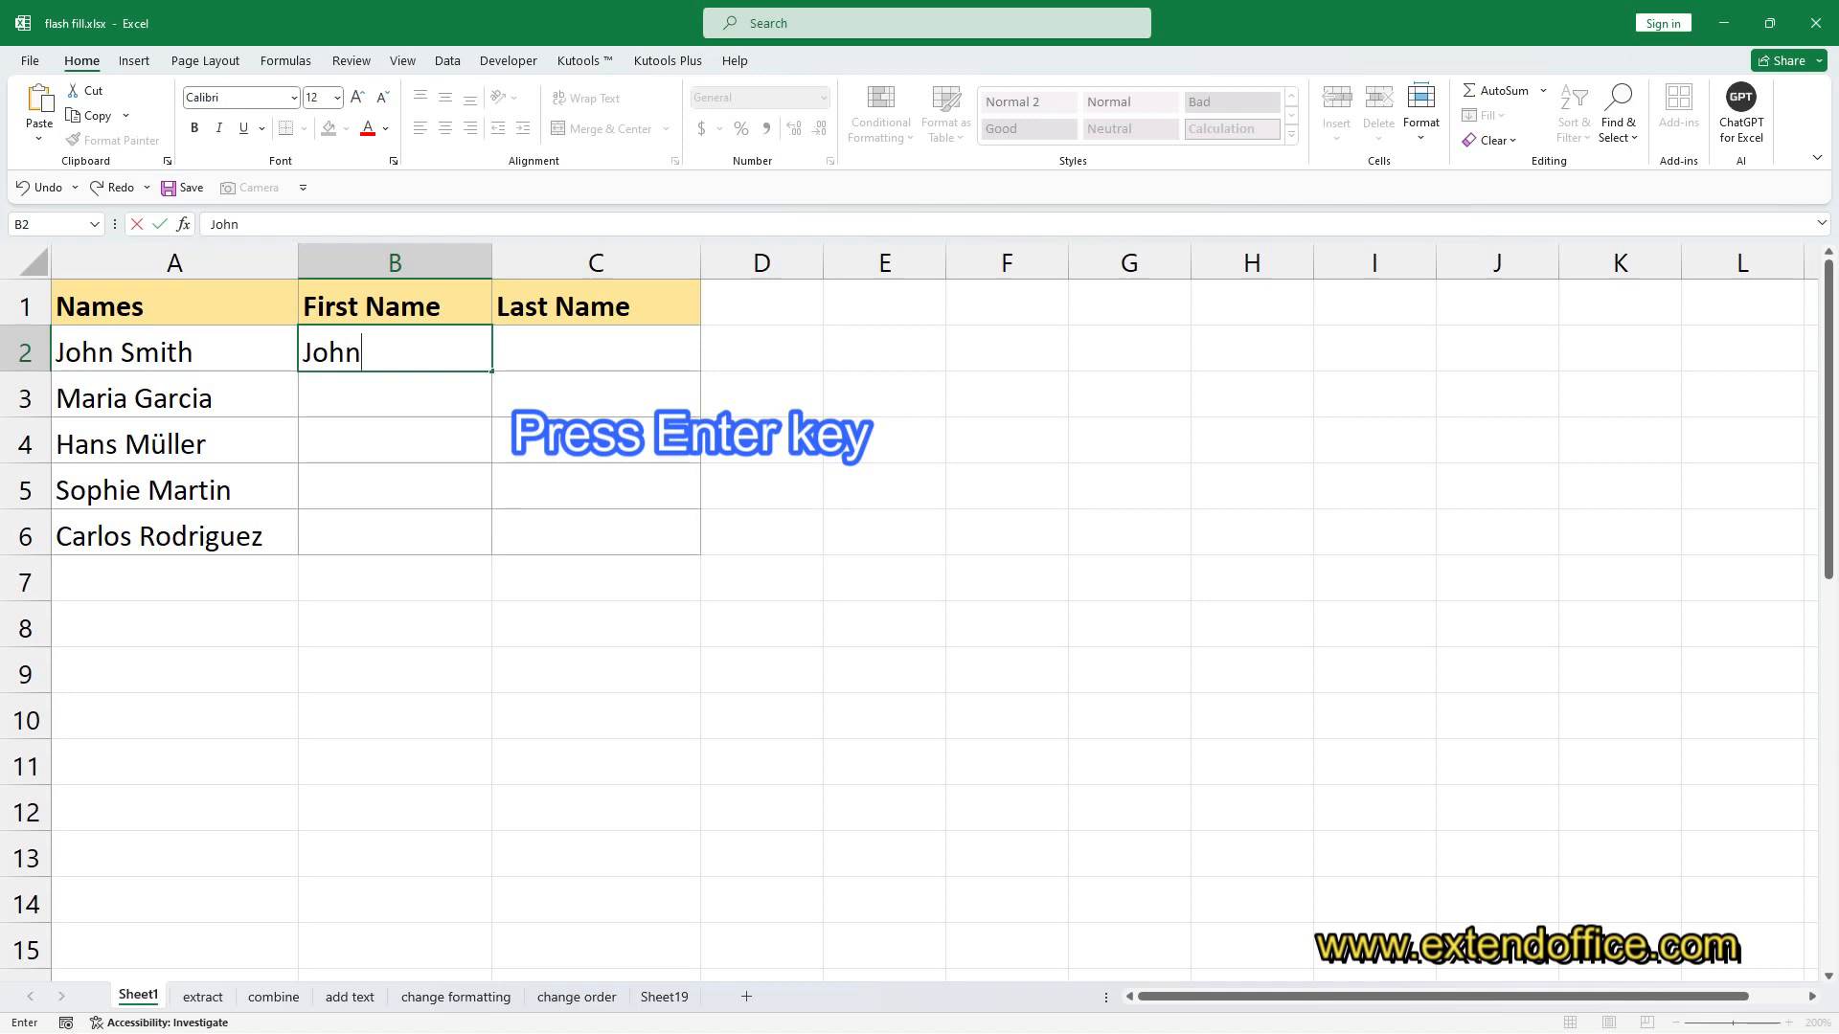
key(Return)
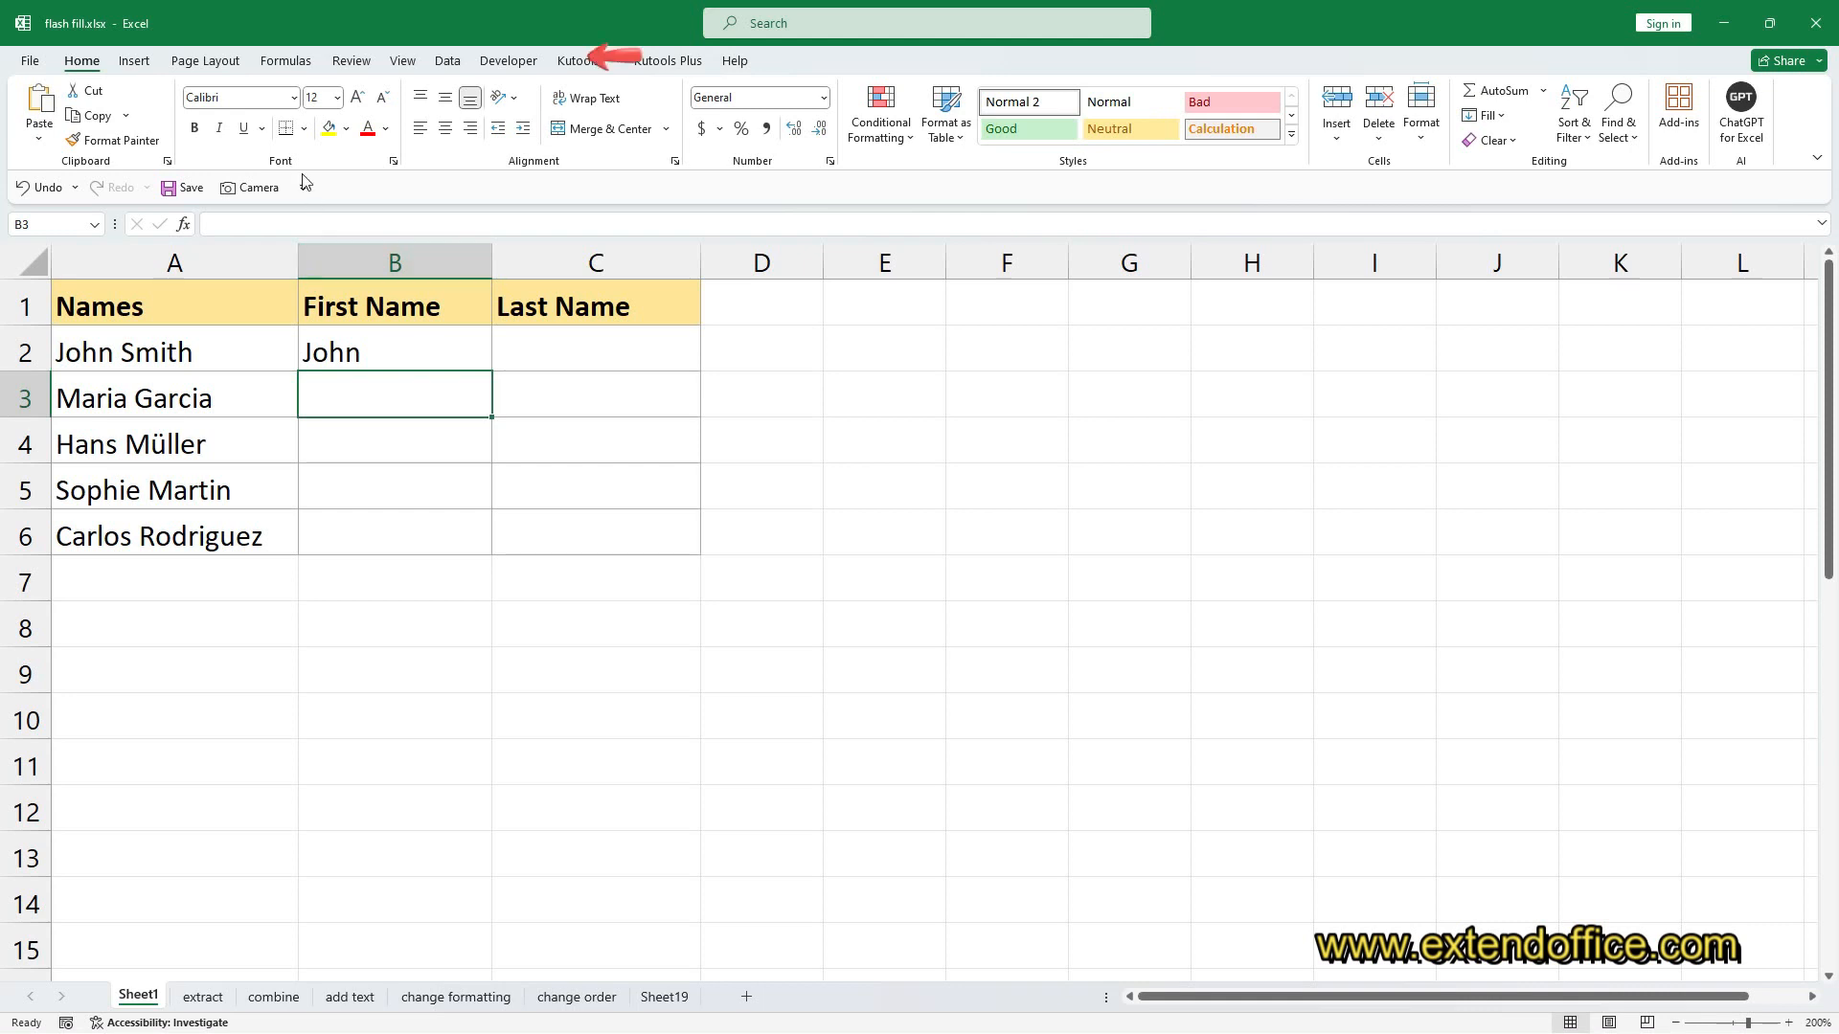
click(436, 62)
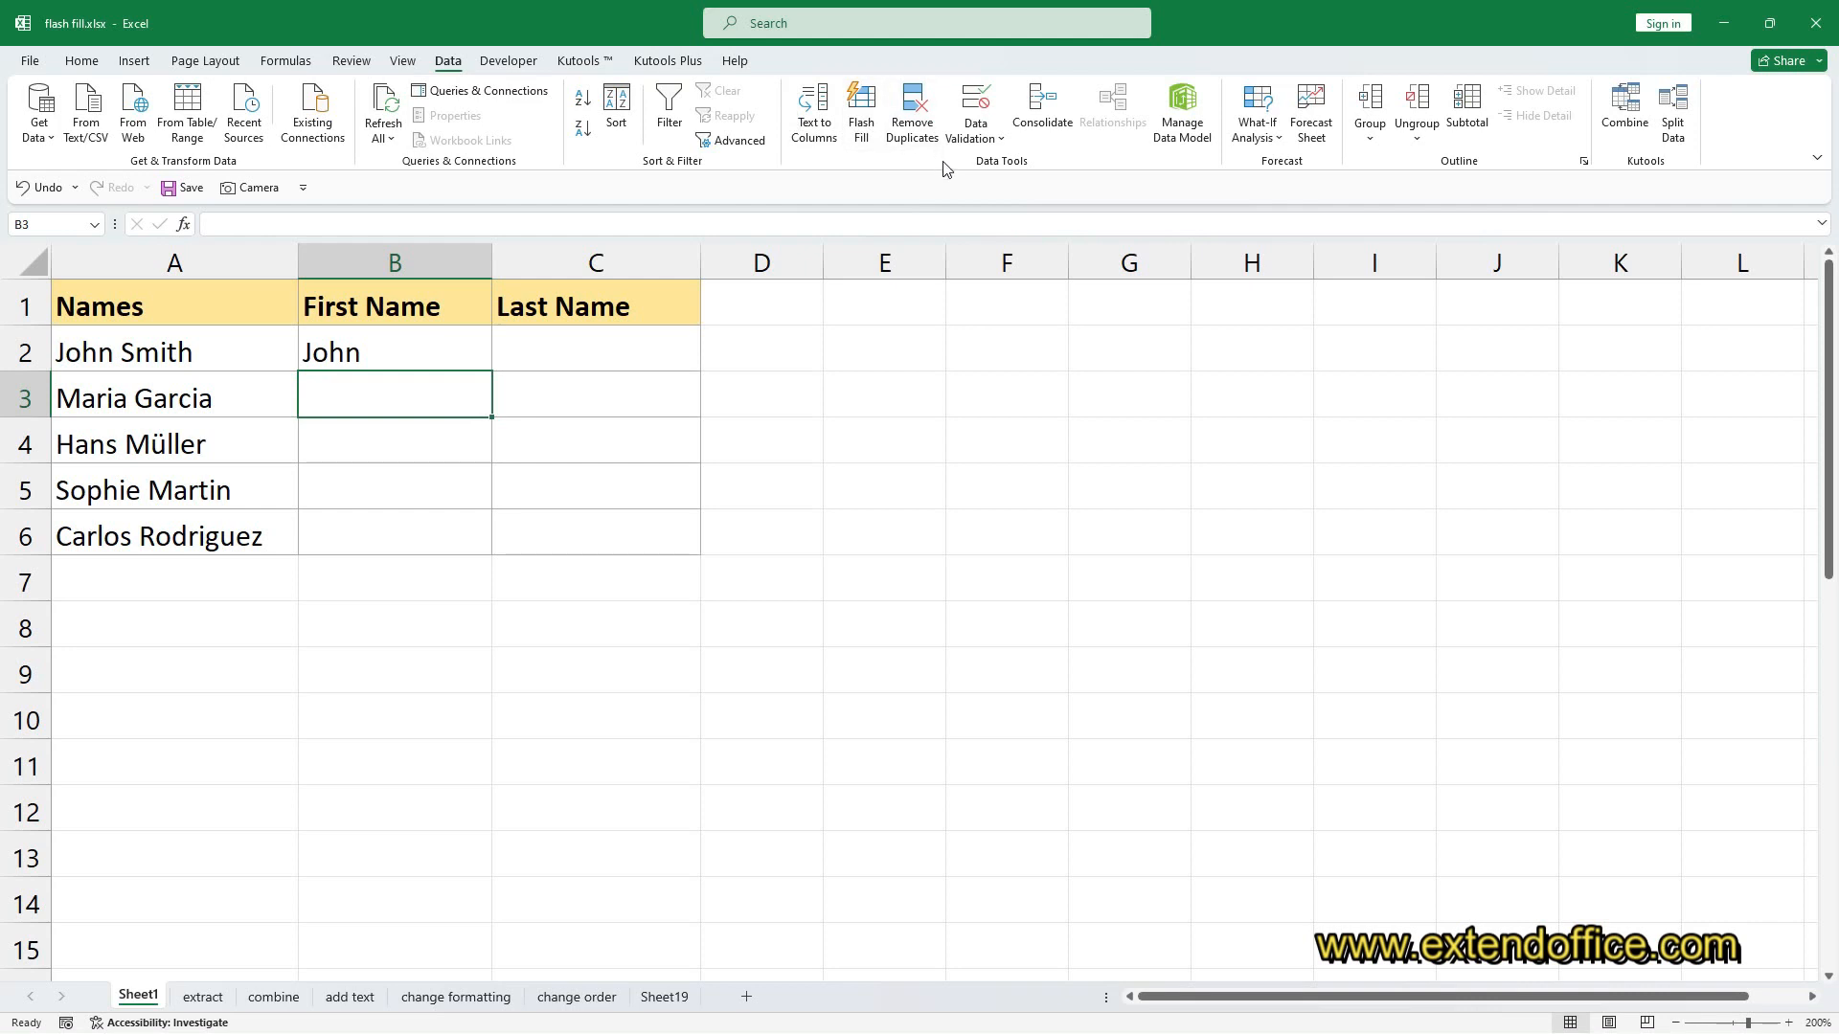
click(861, 122)
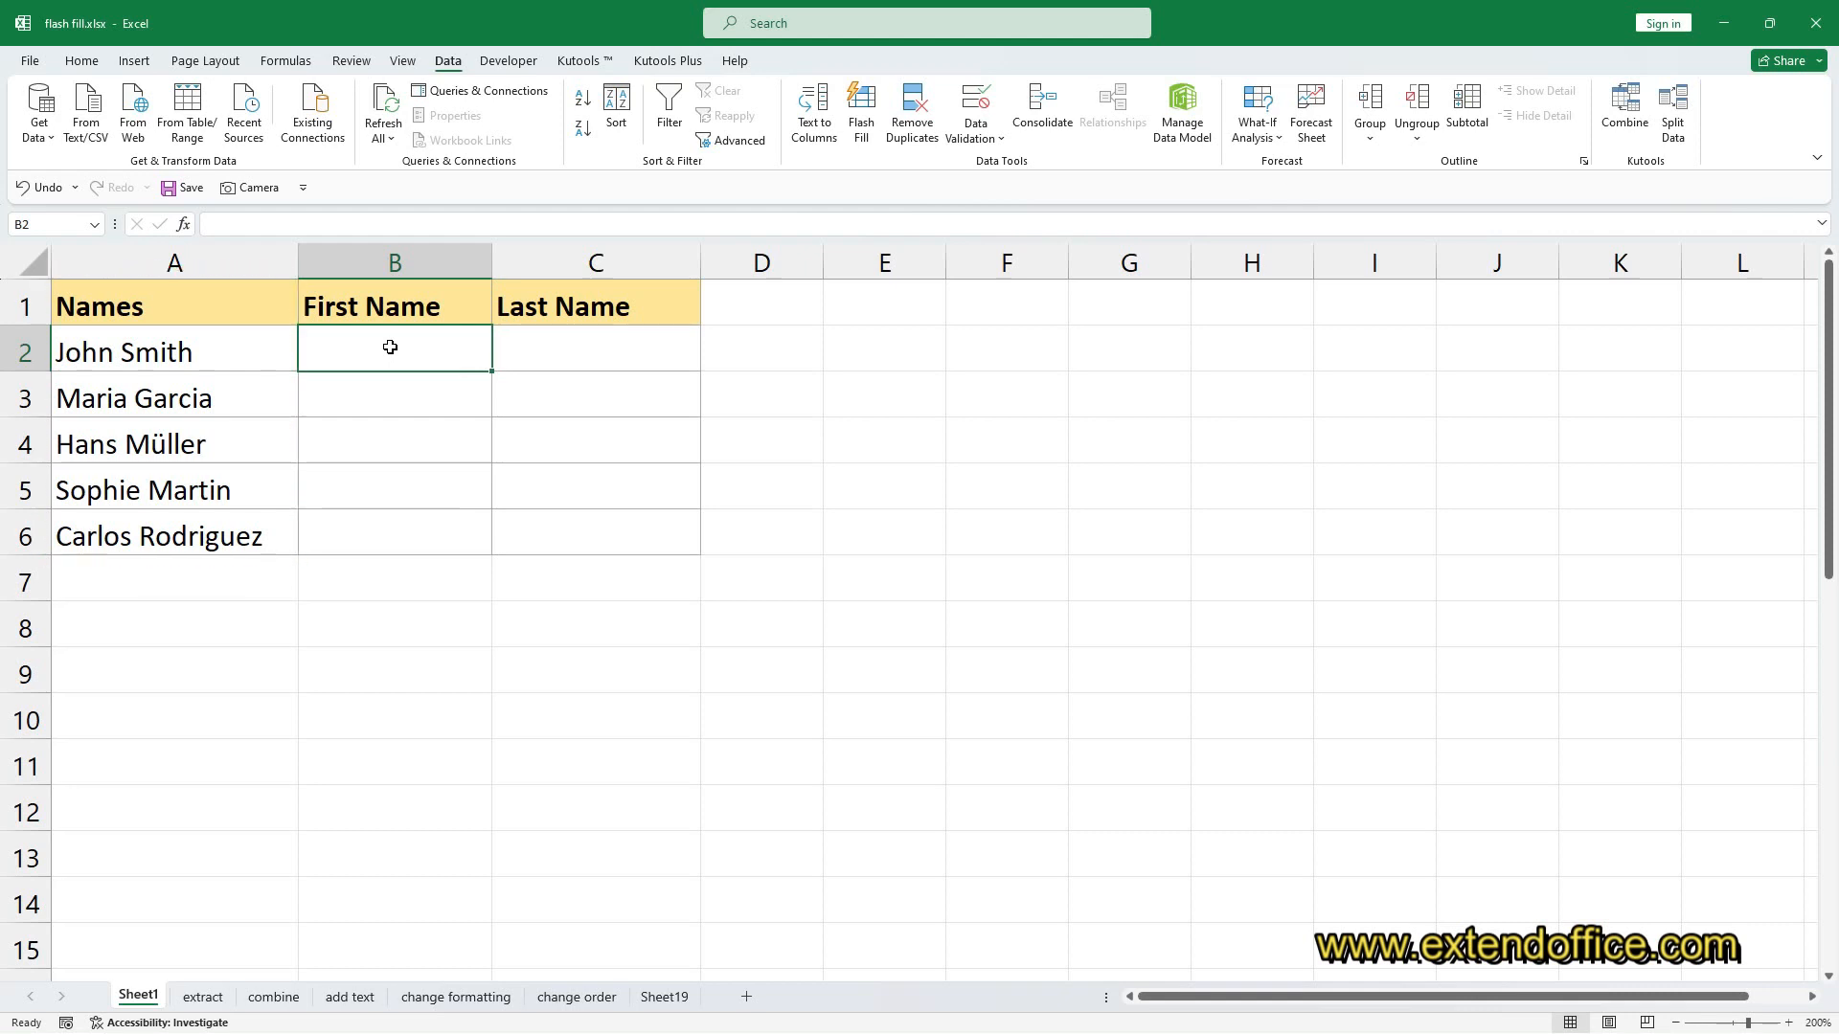
Enter the first name example in B2, extend it down through B6 and change the Auto Fill option to Flash Fill
text(J)
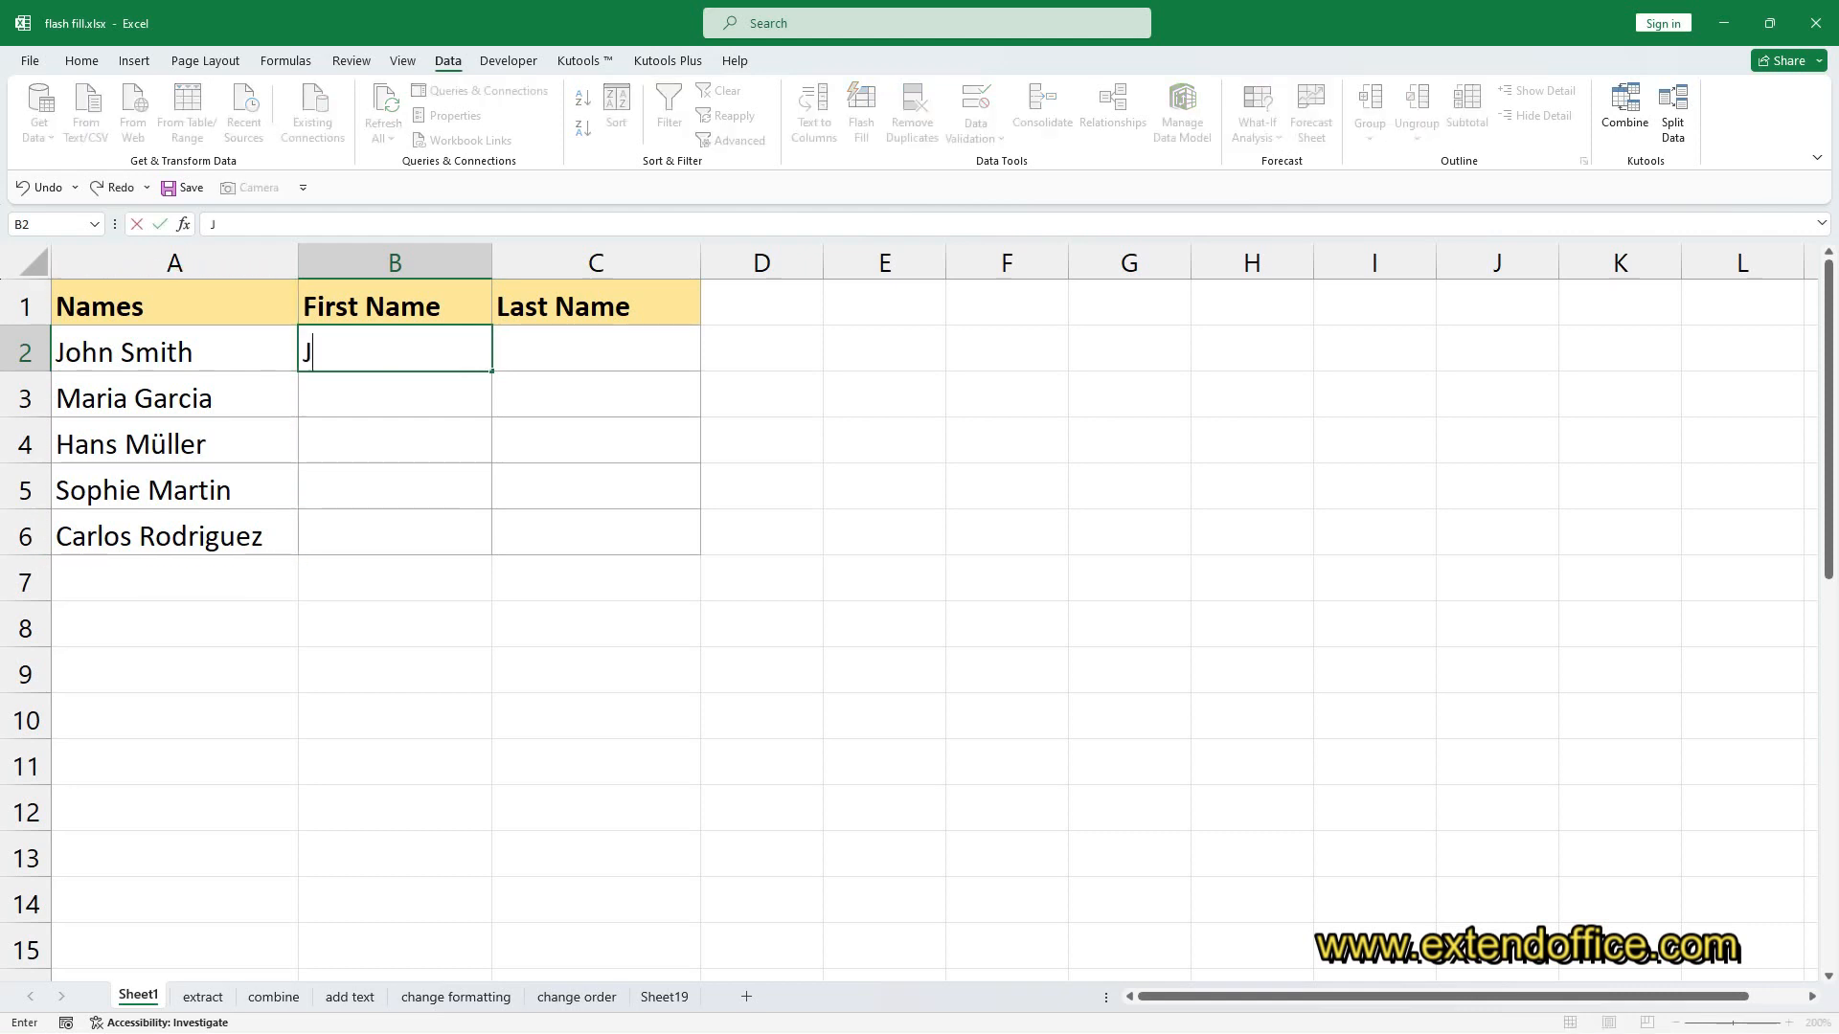
text(ohn)
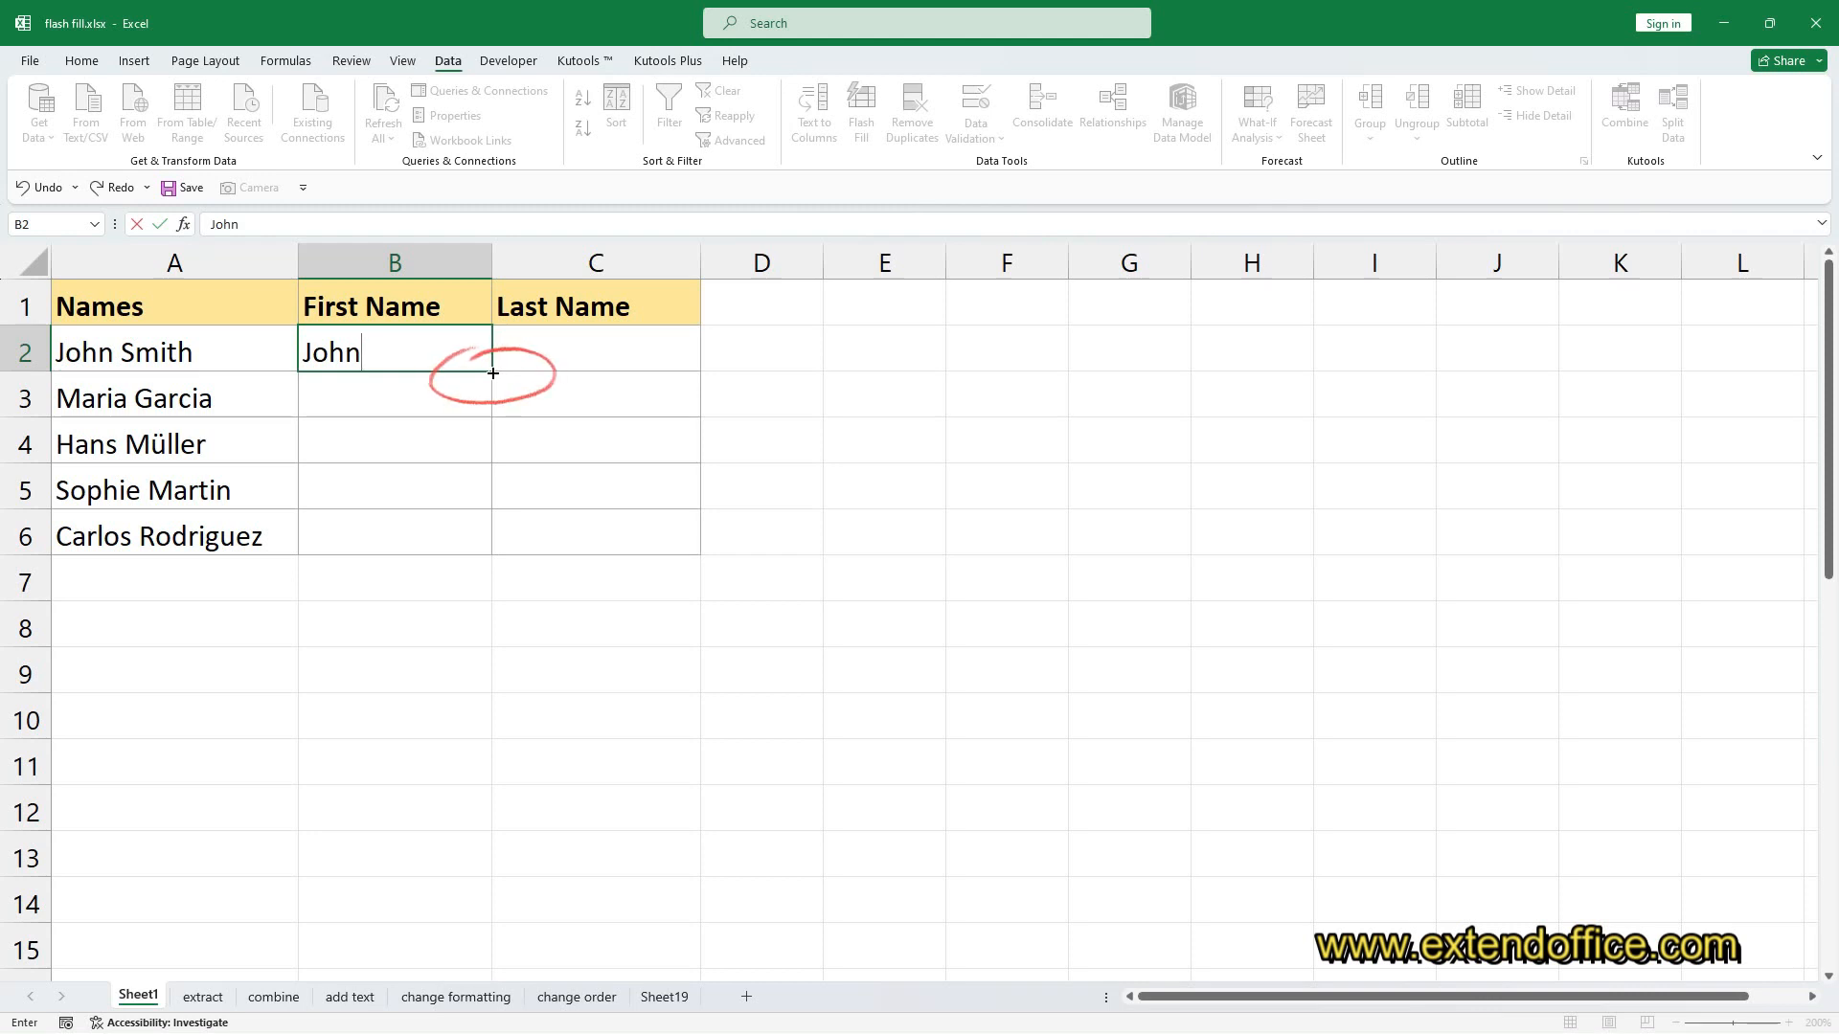
drag(492, 373, 478, 539)
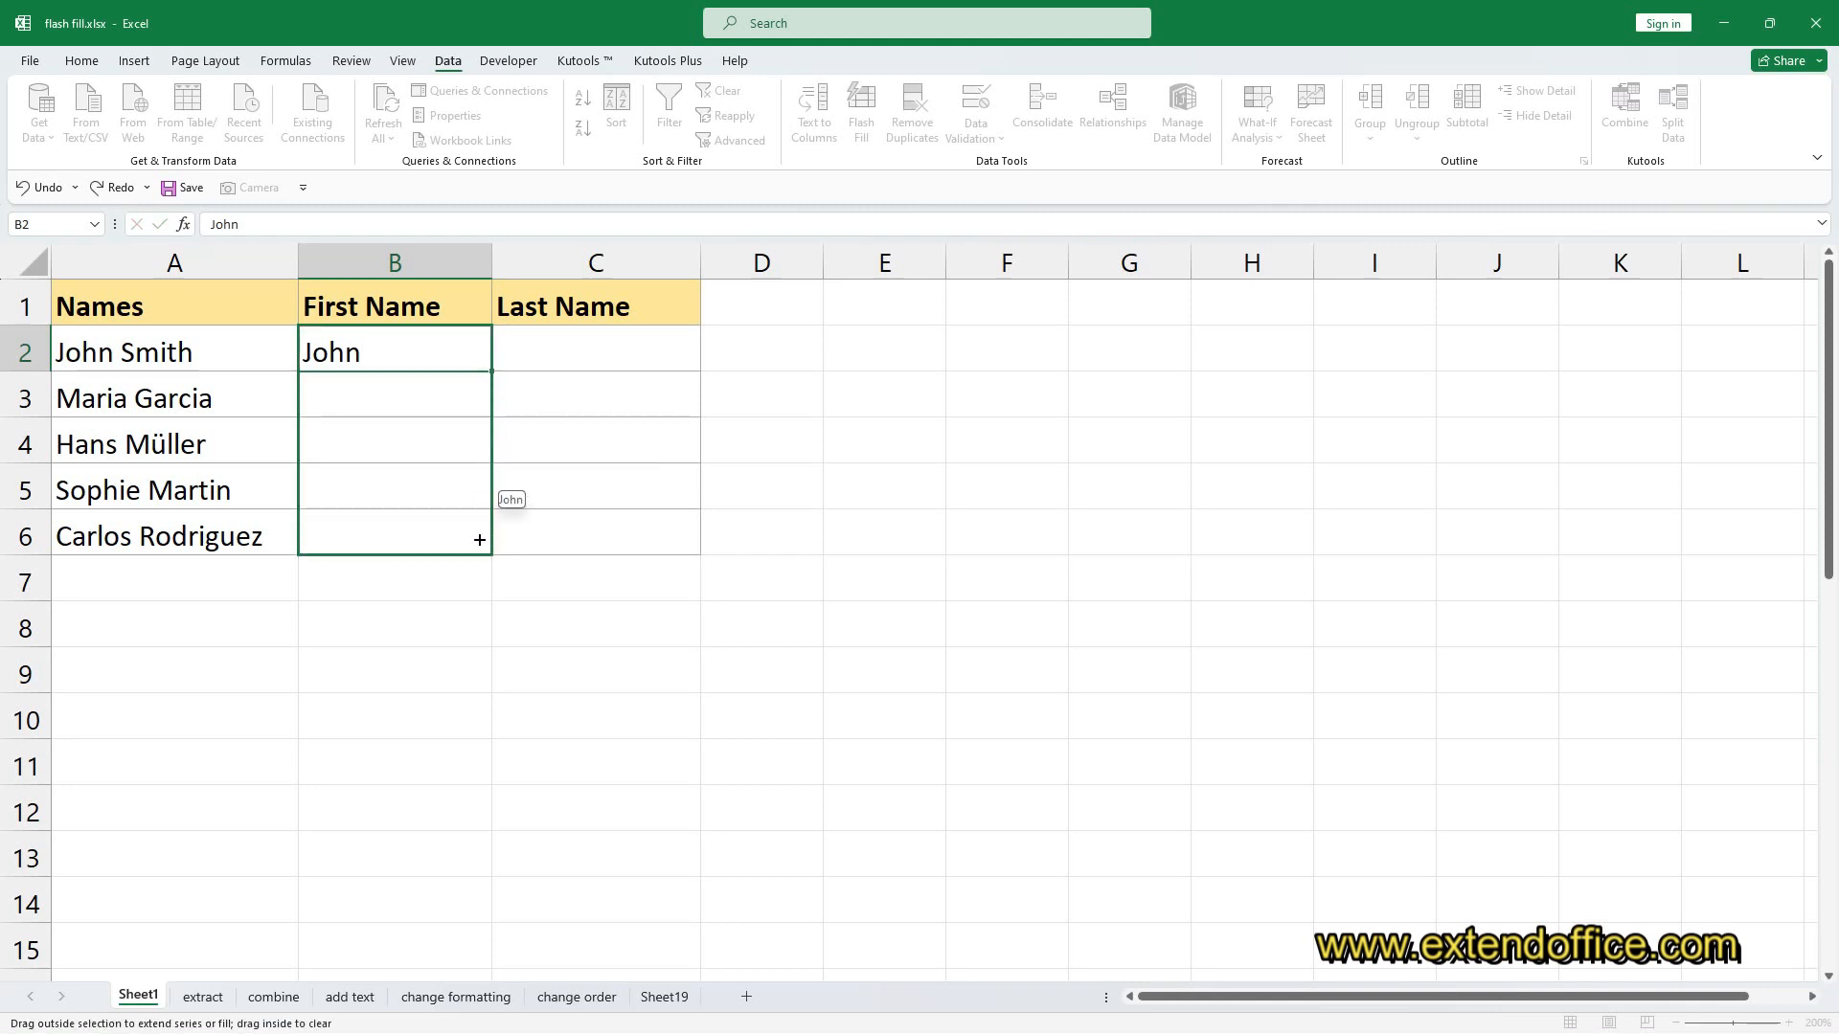
drag(479, 539, 478, 538)
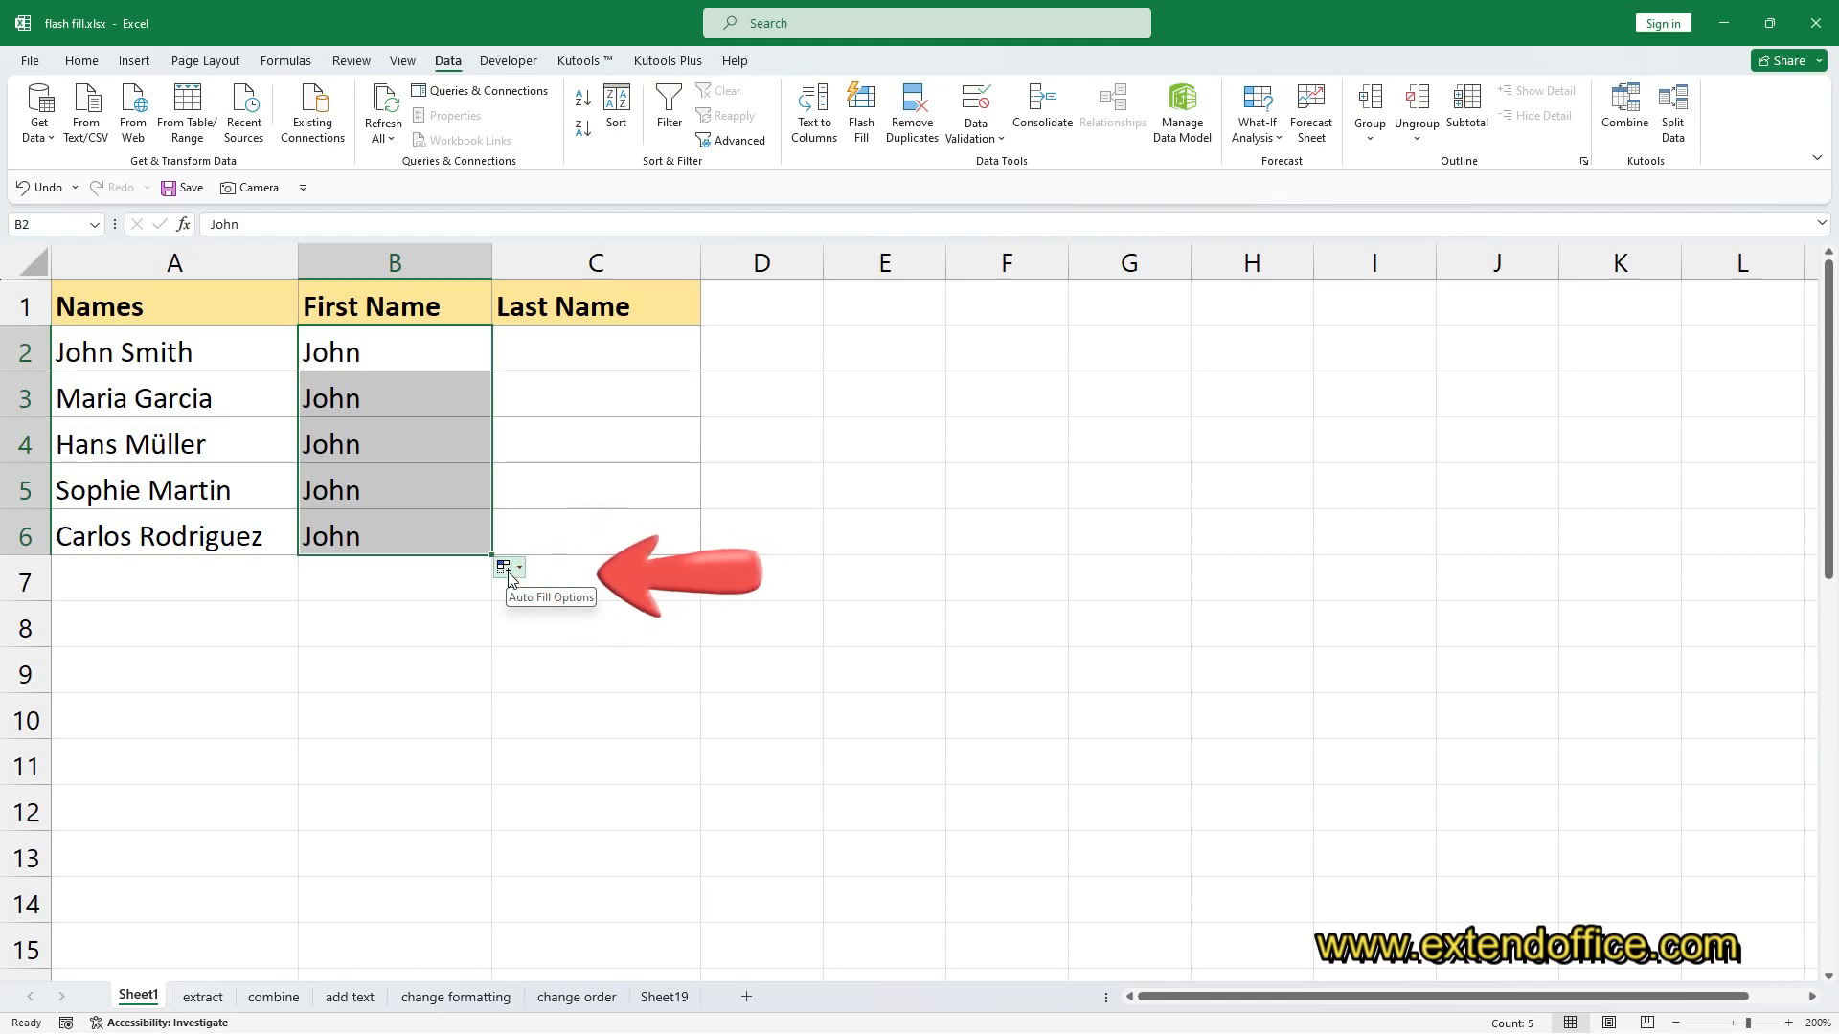
click(509, 570)
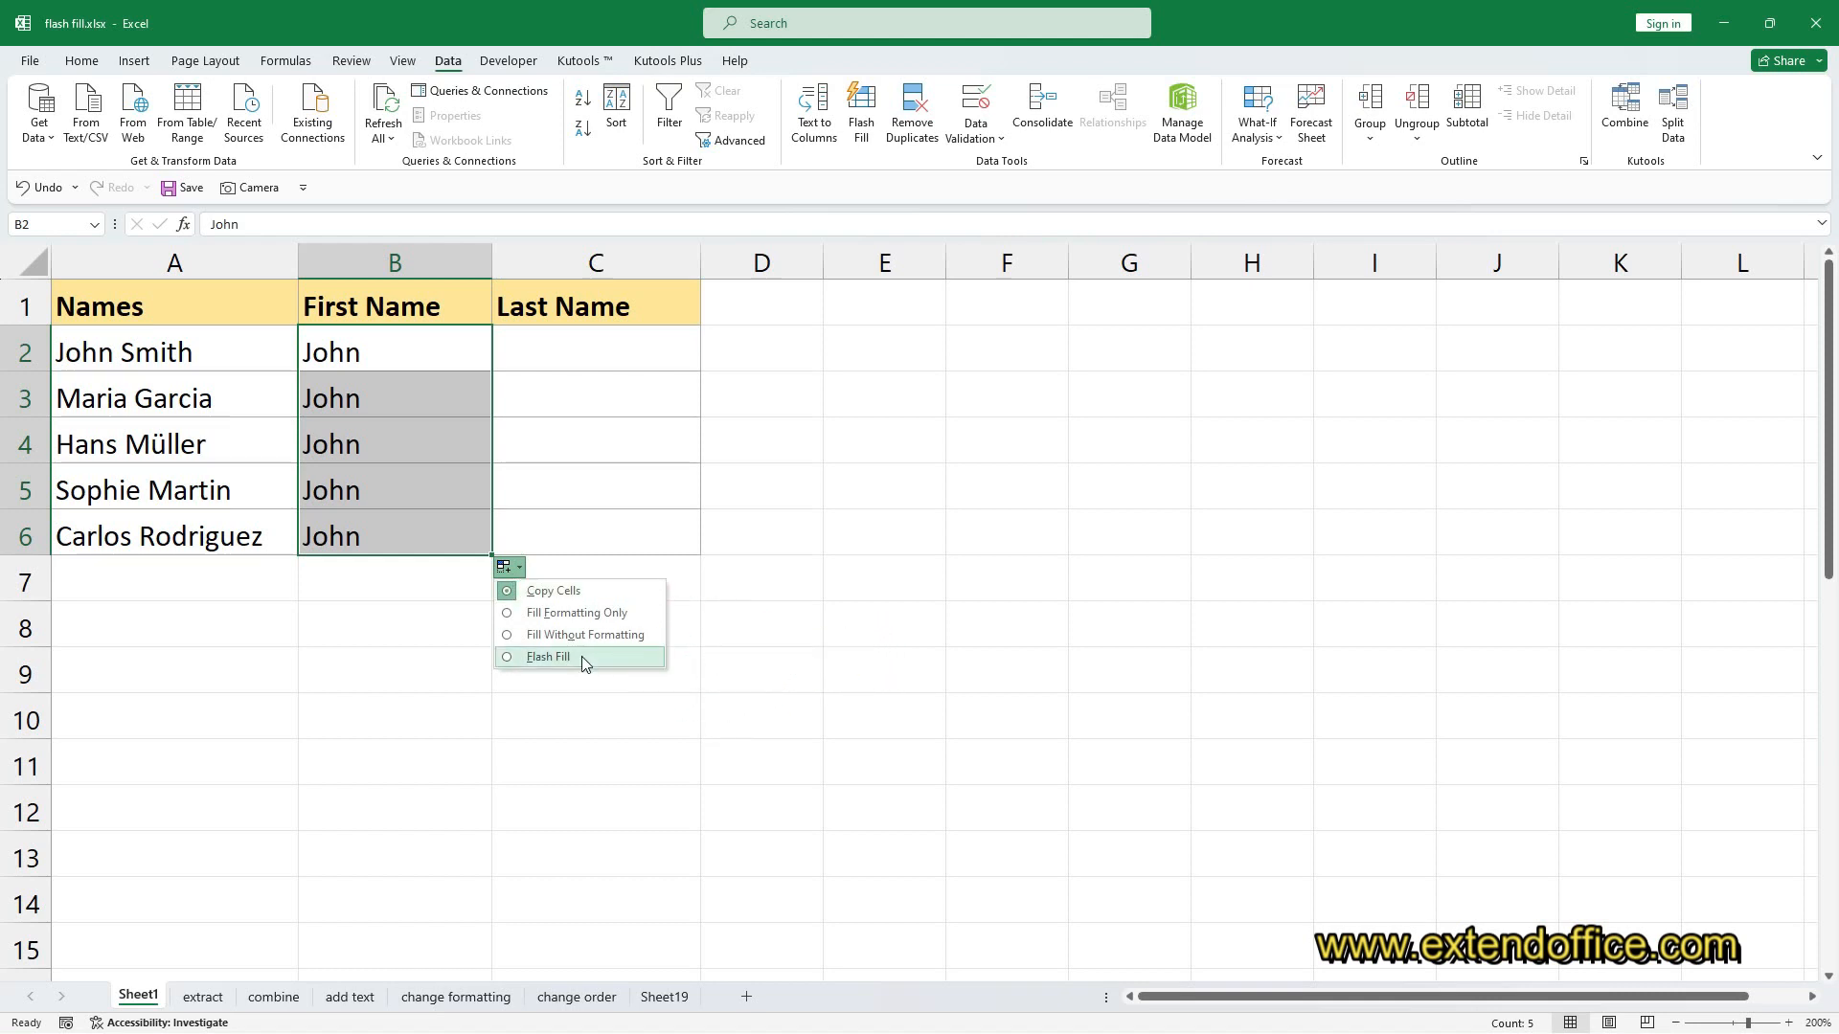
click(582, 657)
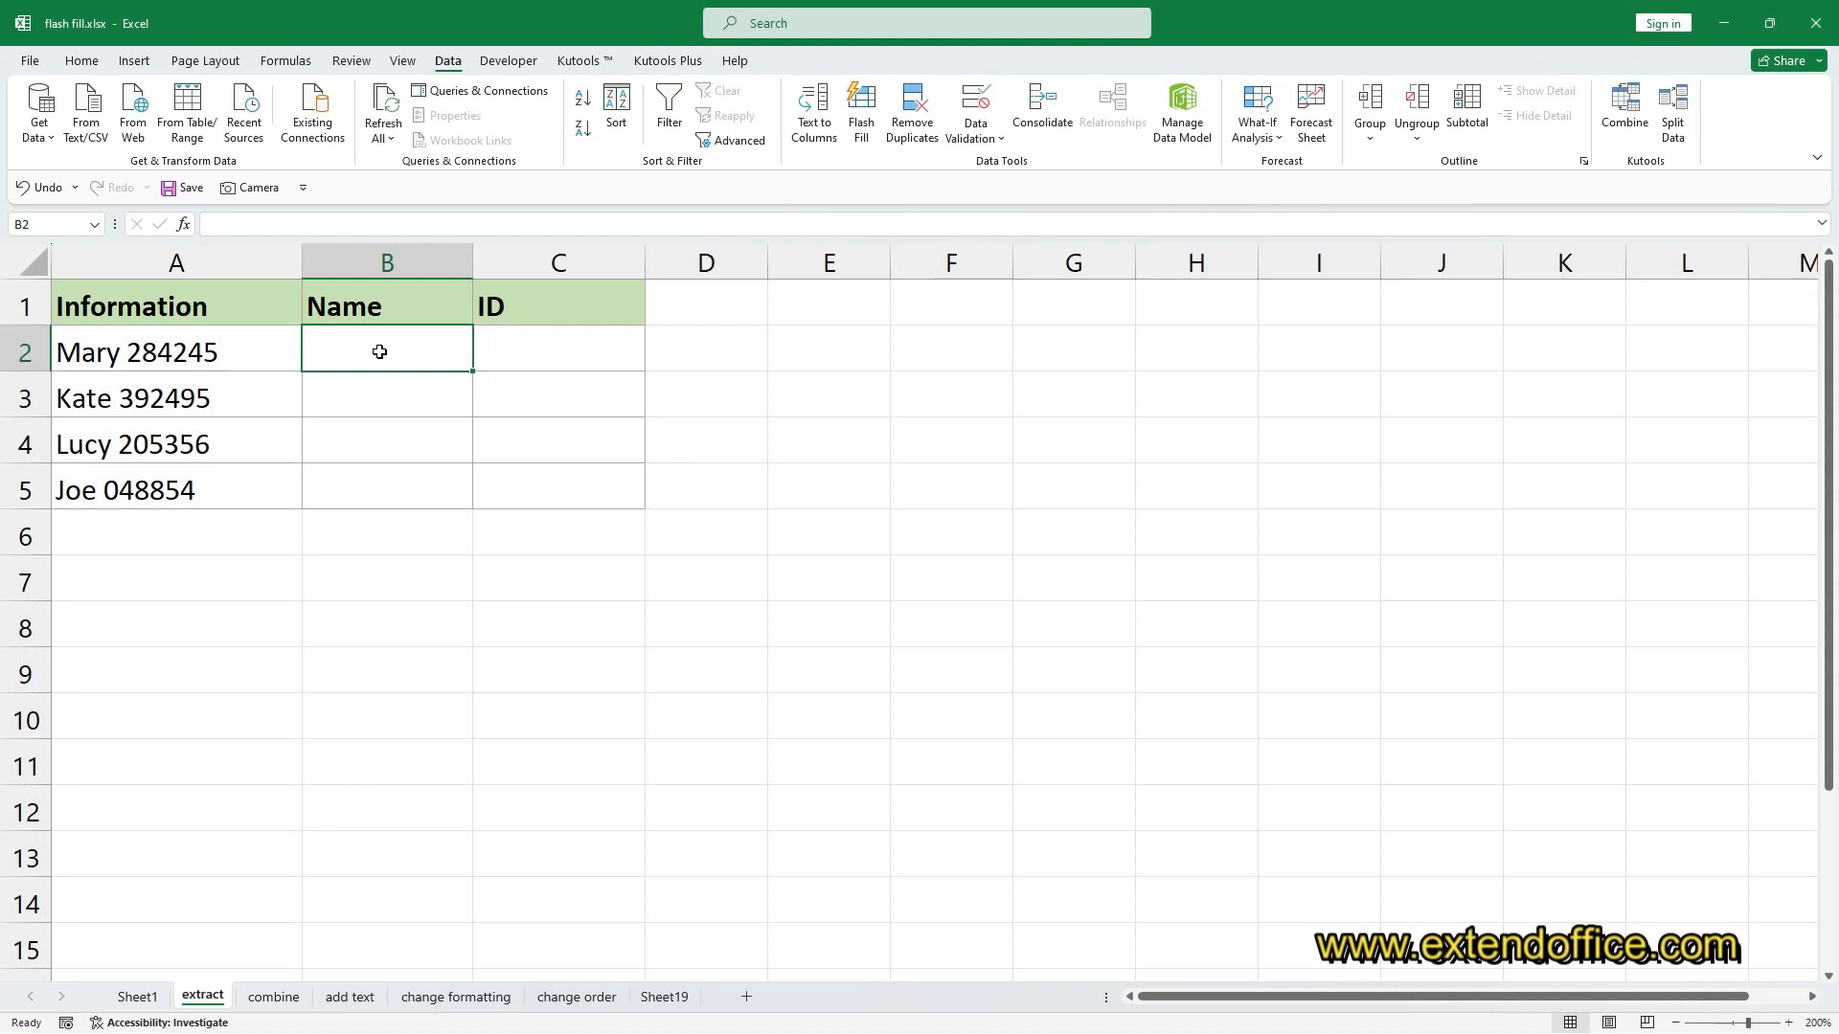
On the extract sheet, enter the name part of A2 in B2, begin B3 and accept the Flash Fill suggestions through B5
text(M)
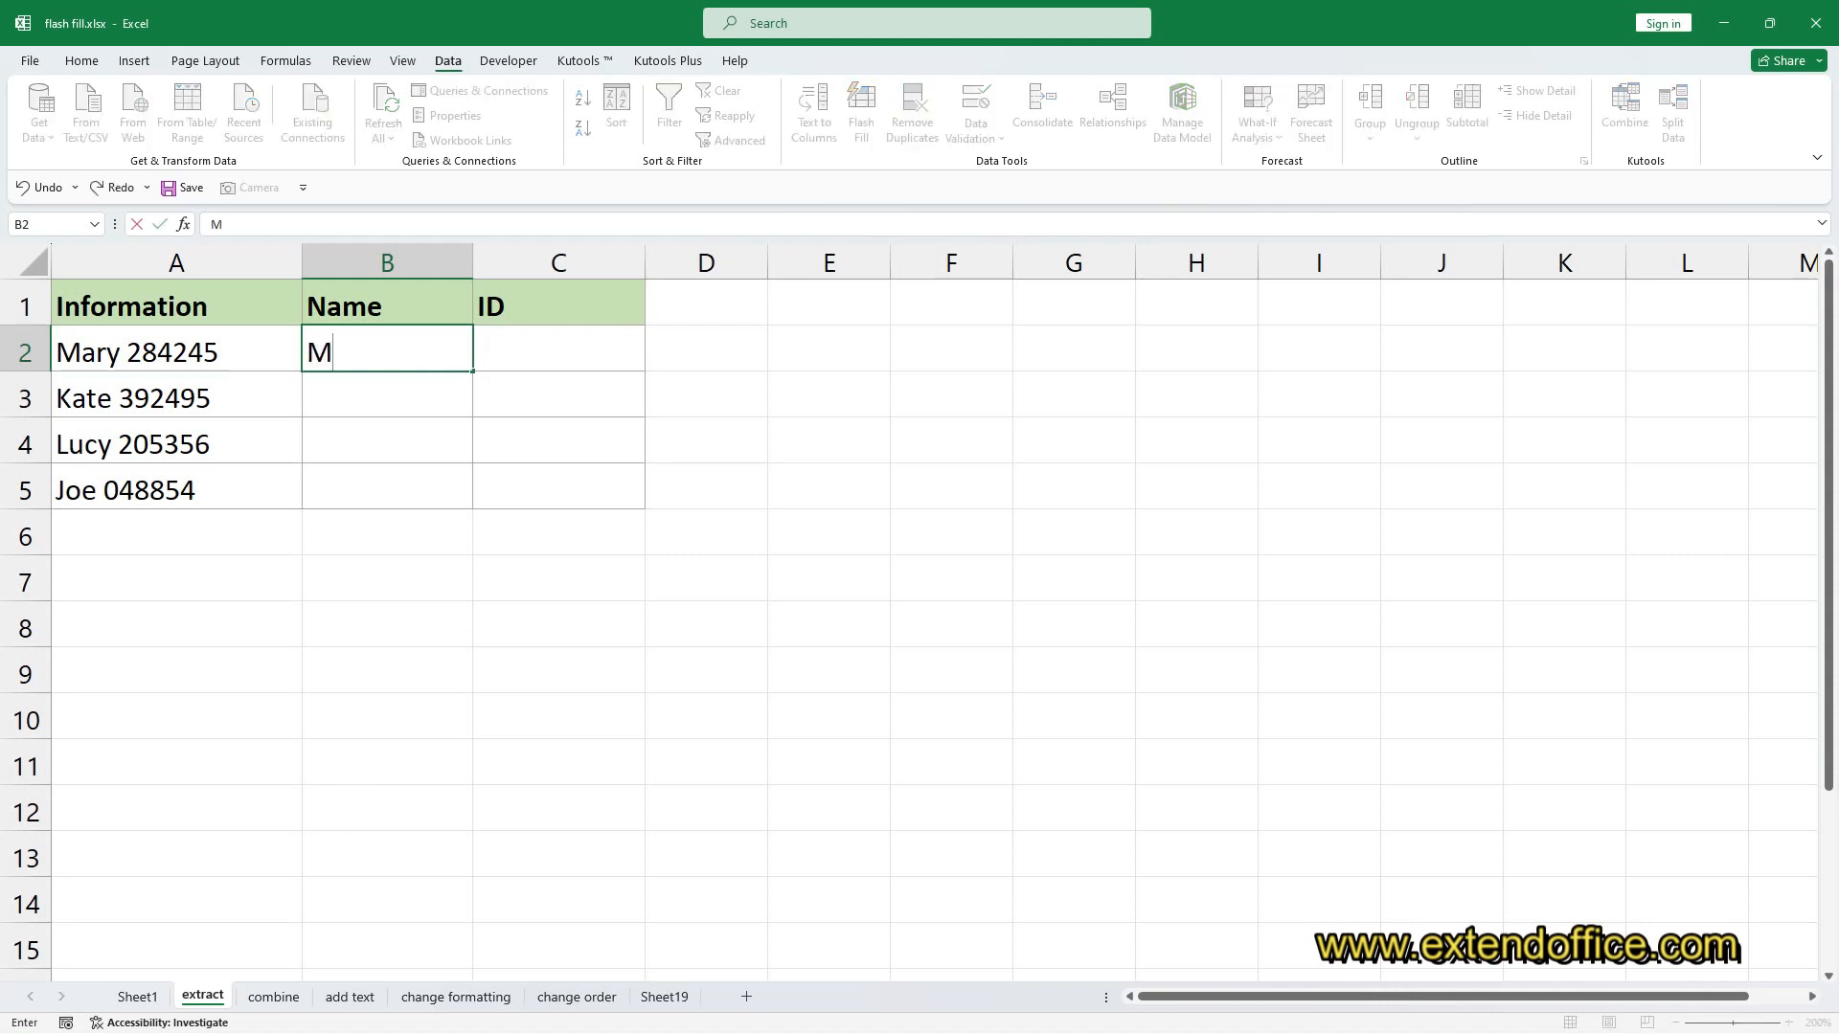
text(ary)
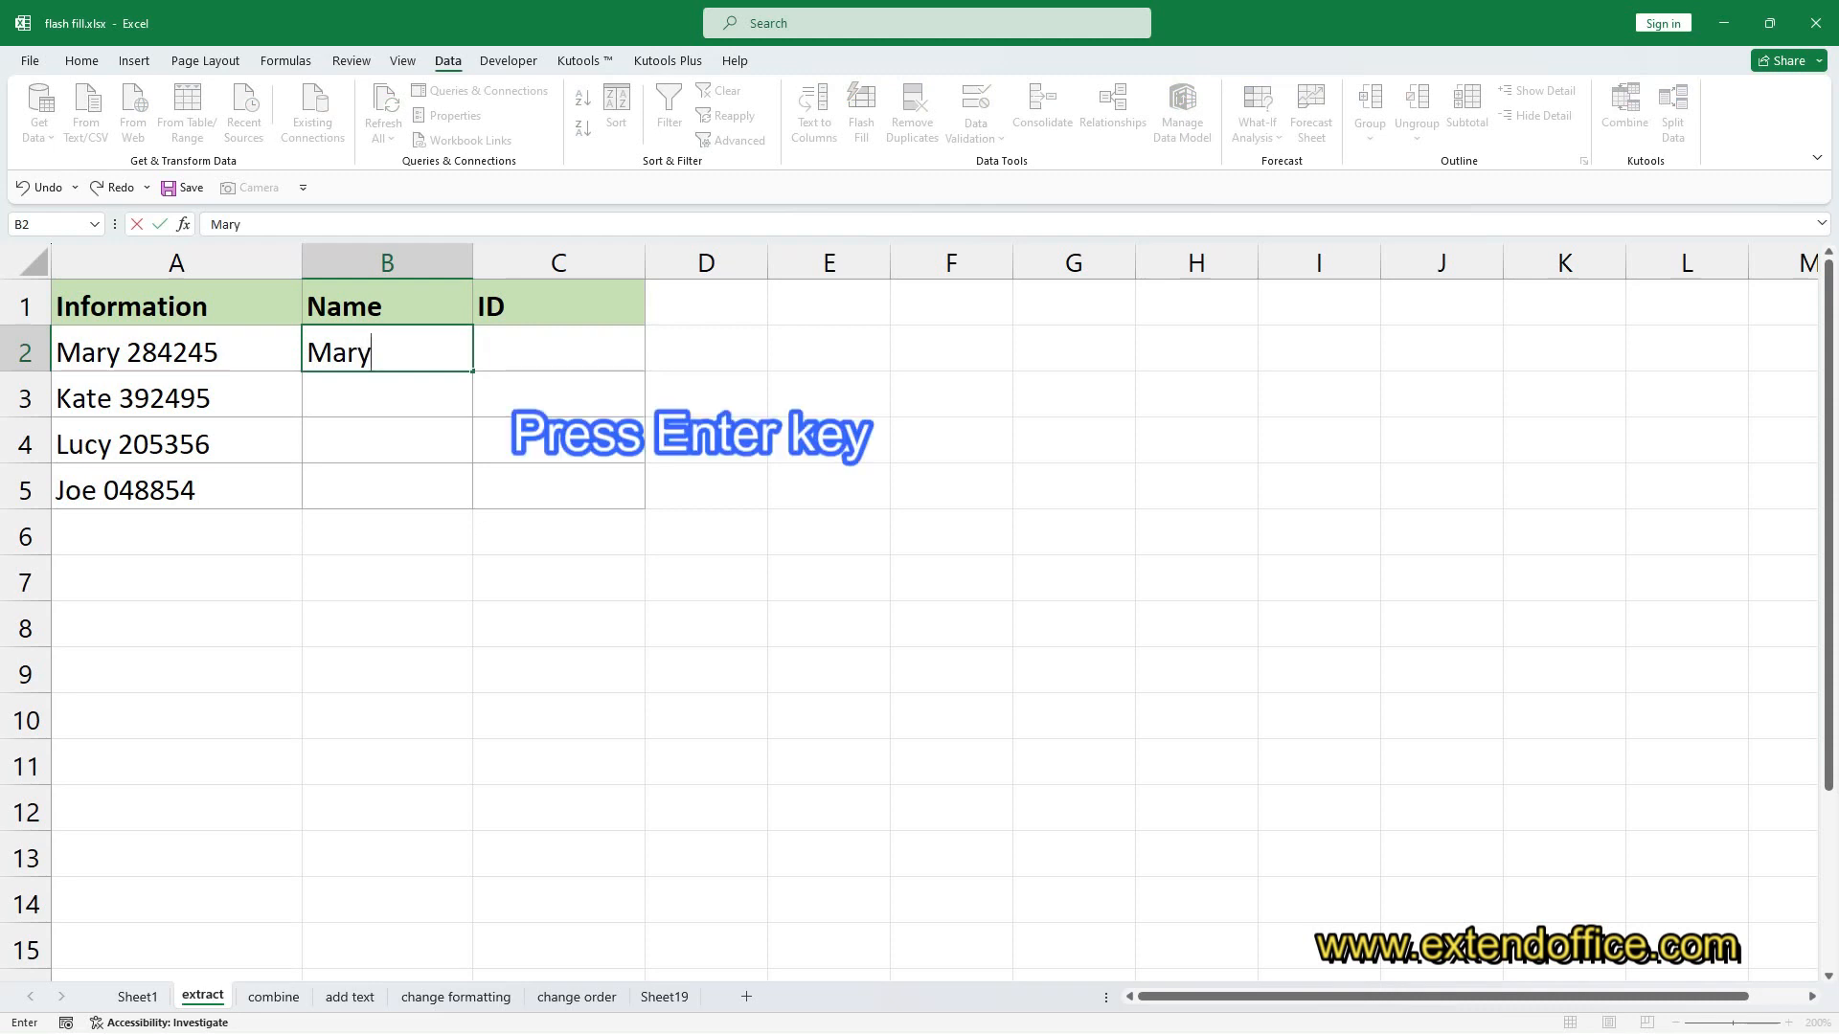
key(Return)
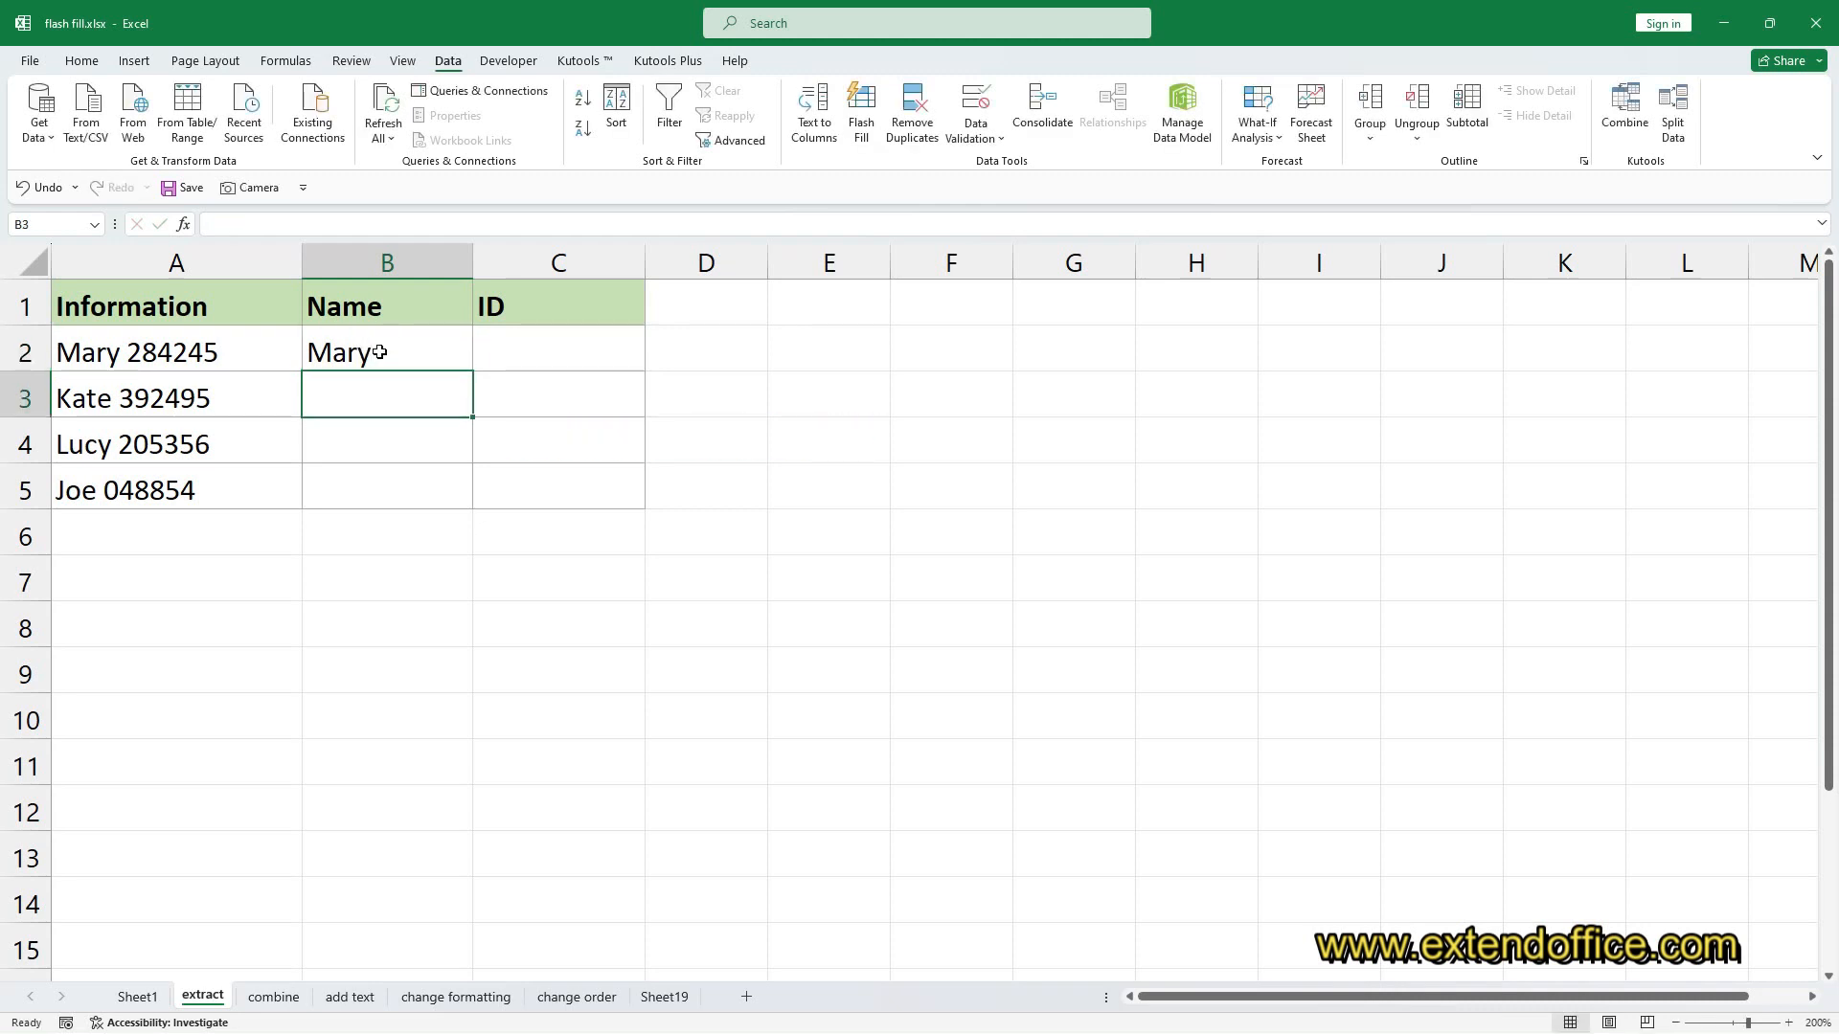
text(Kate)
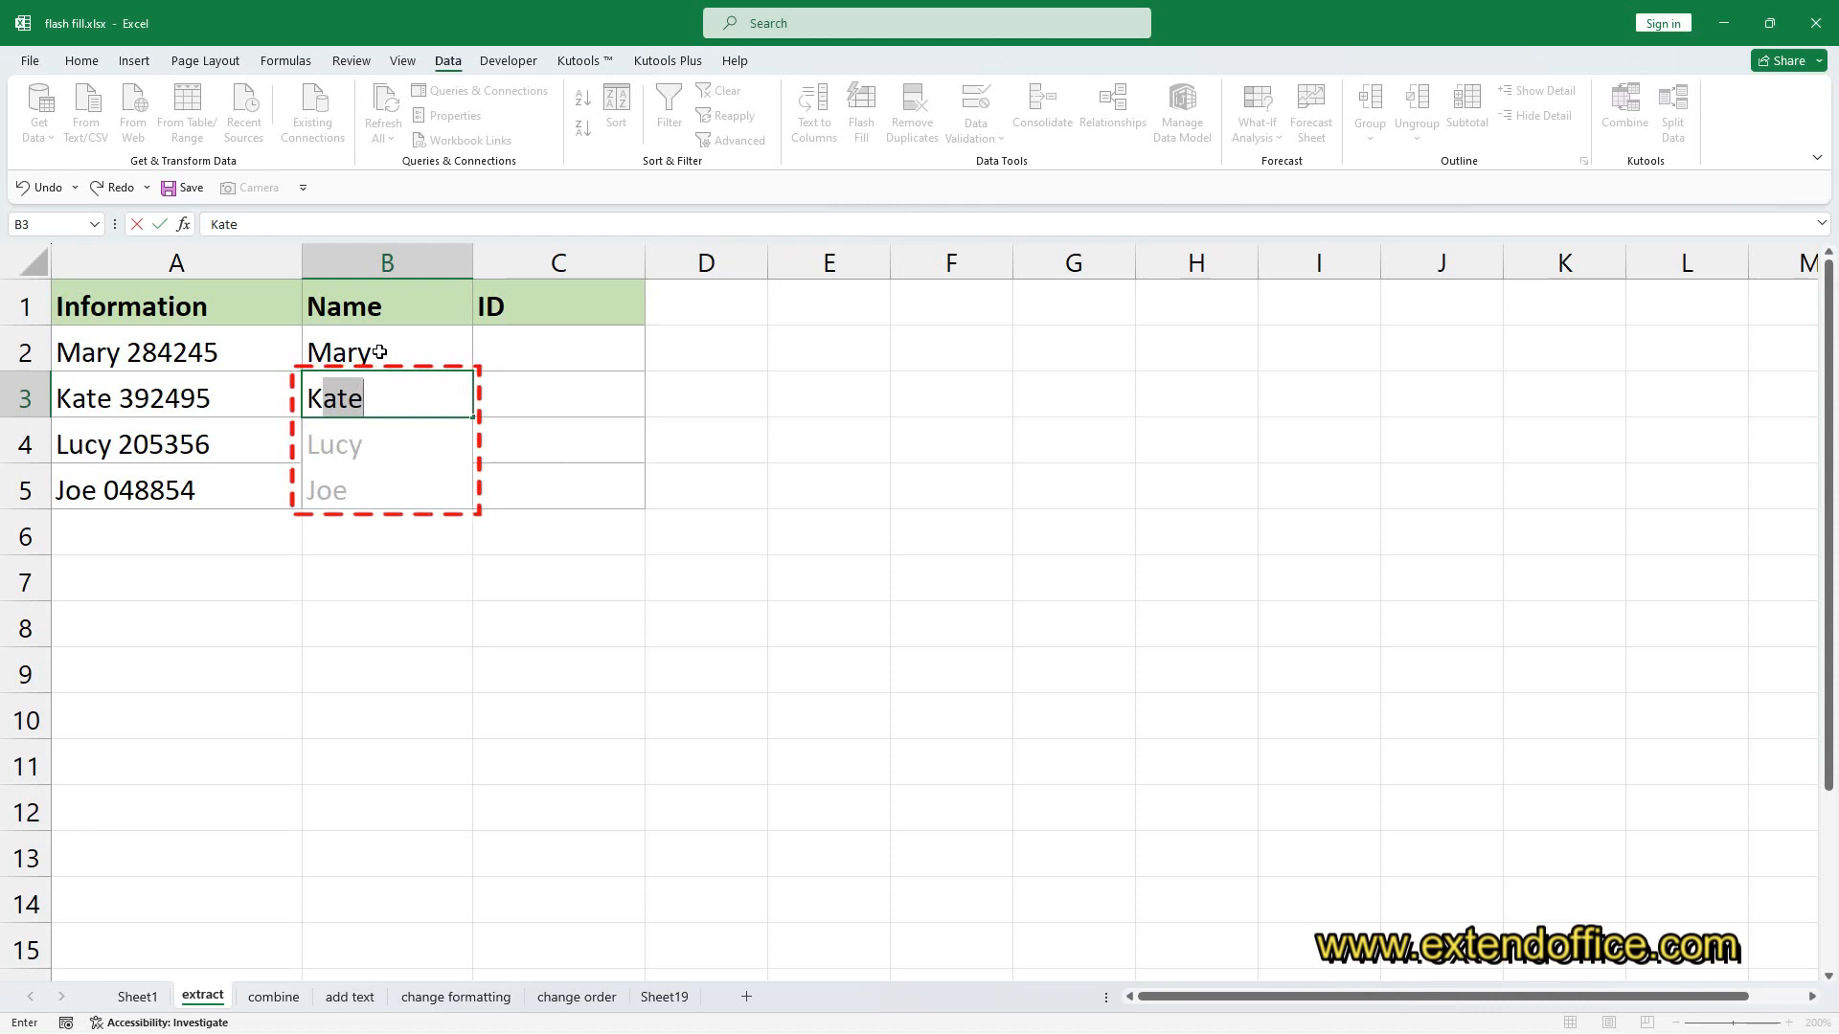
key(Return)
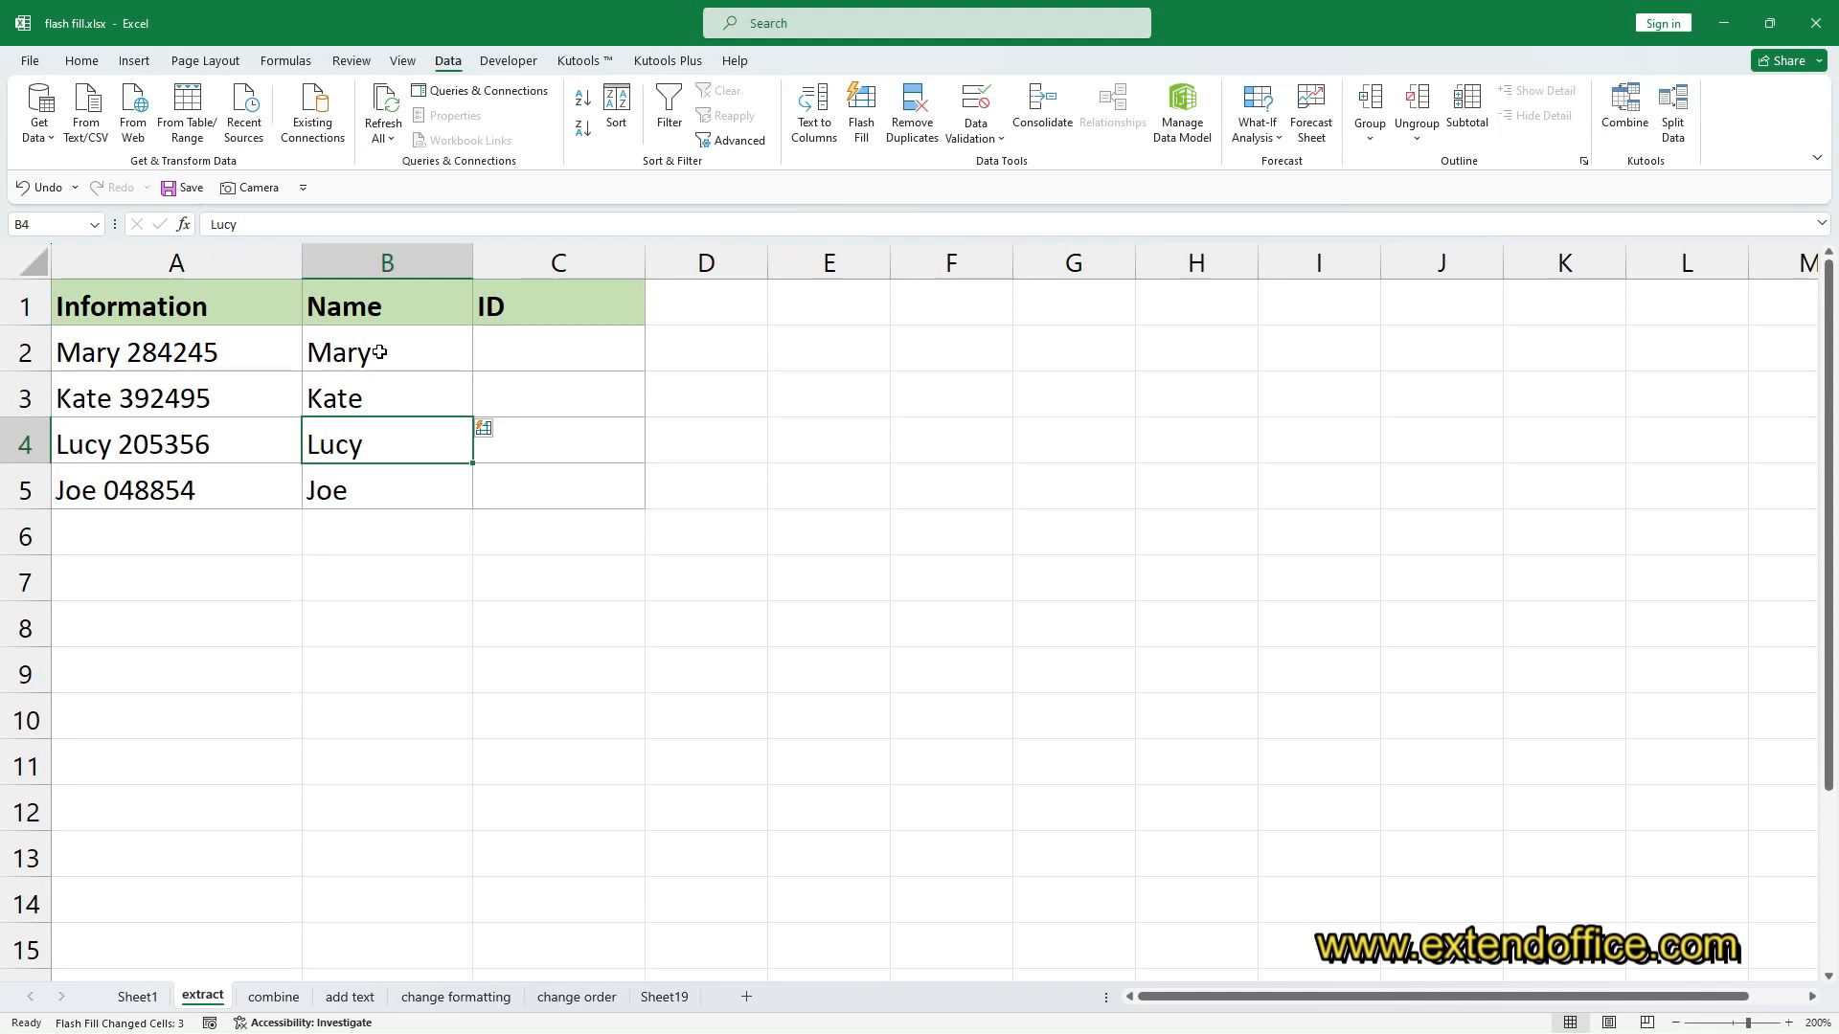
Enter the ID number from A2 in C2, begin the next ID in C3 and accept the Flash Fill suggestions through C5
click(590, 351)
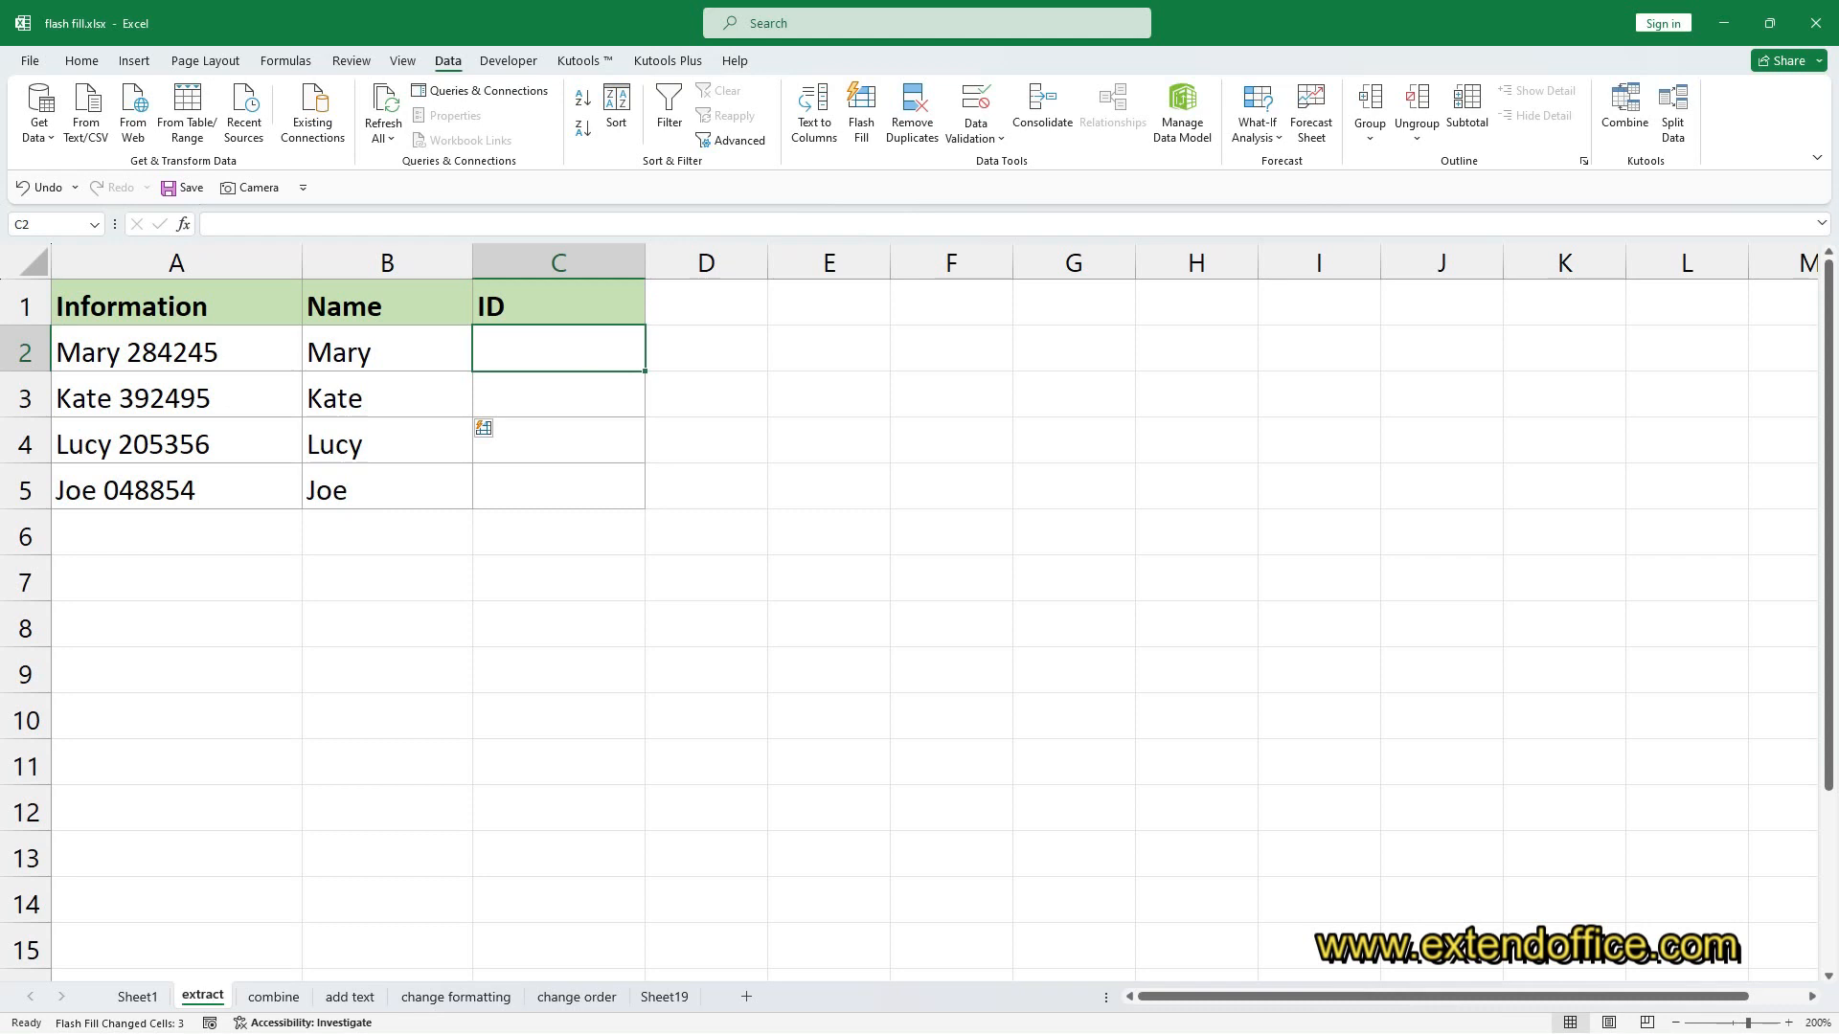
text(284)
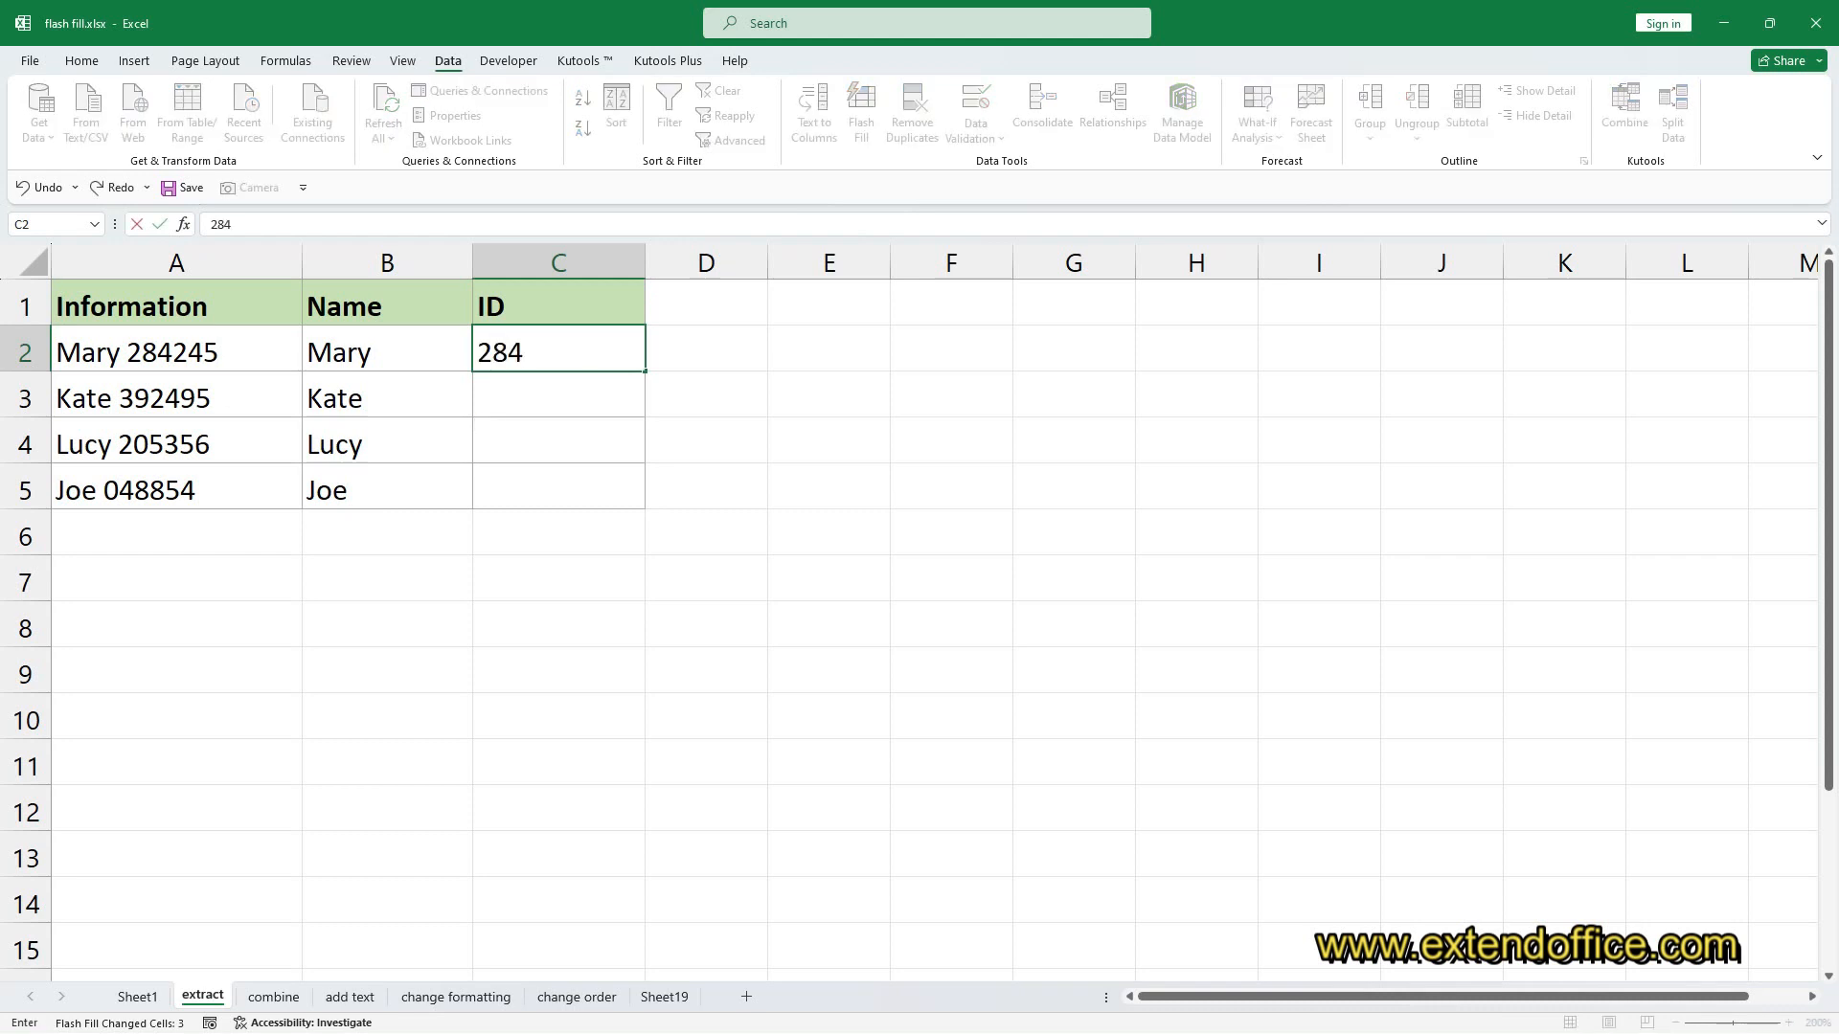
text(245)
key(Return)
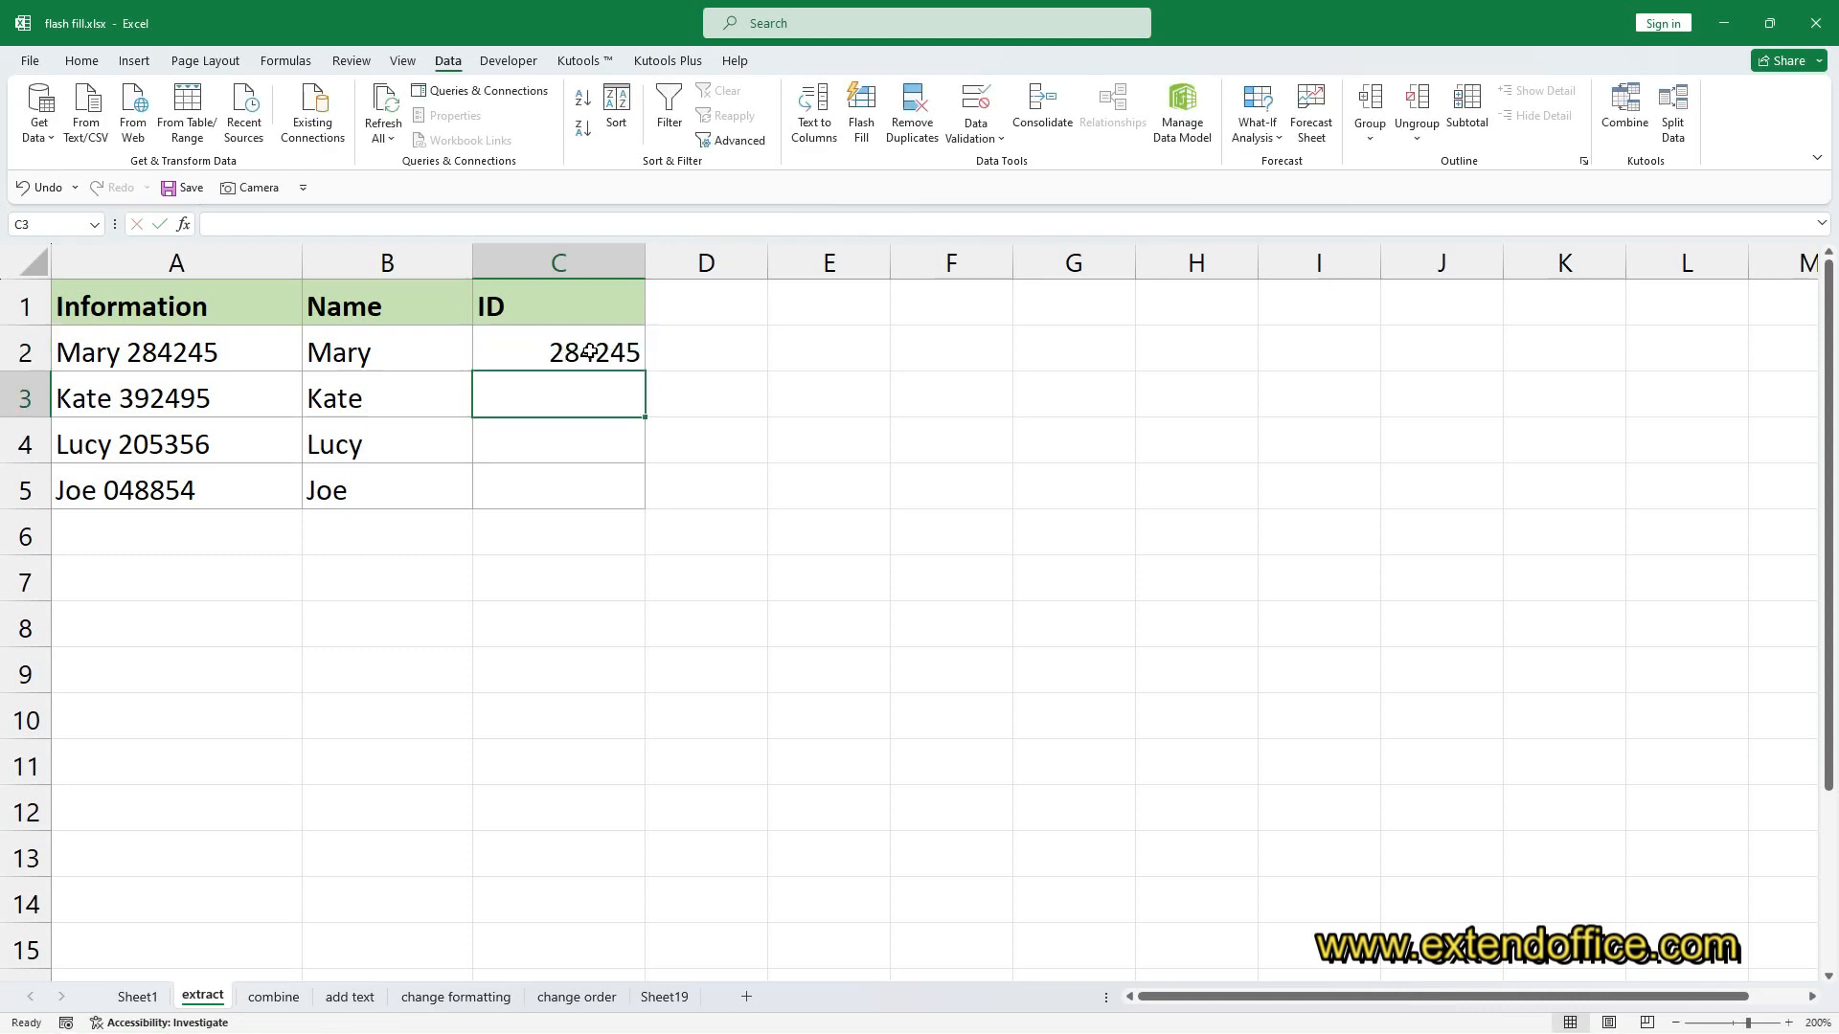
text(392495)
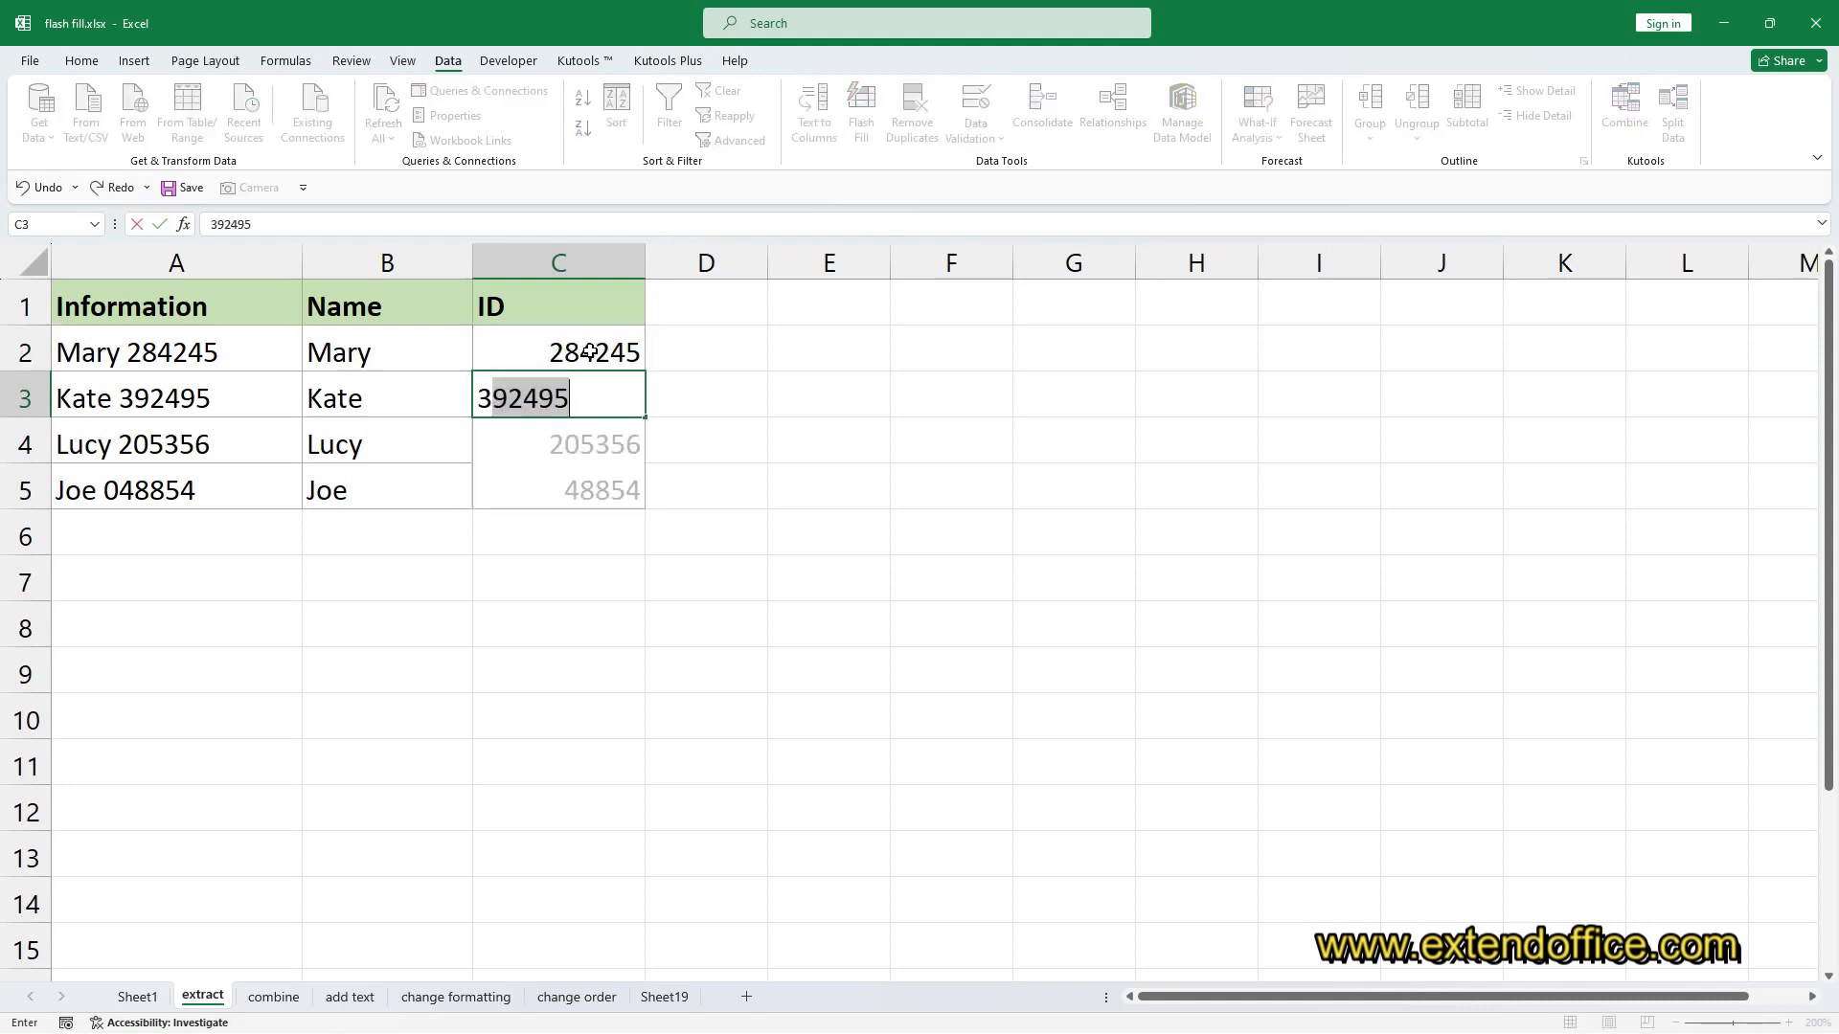
key(Return)
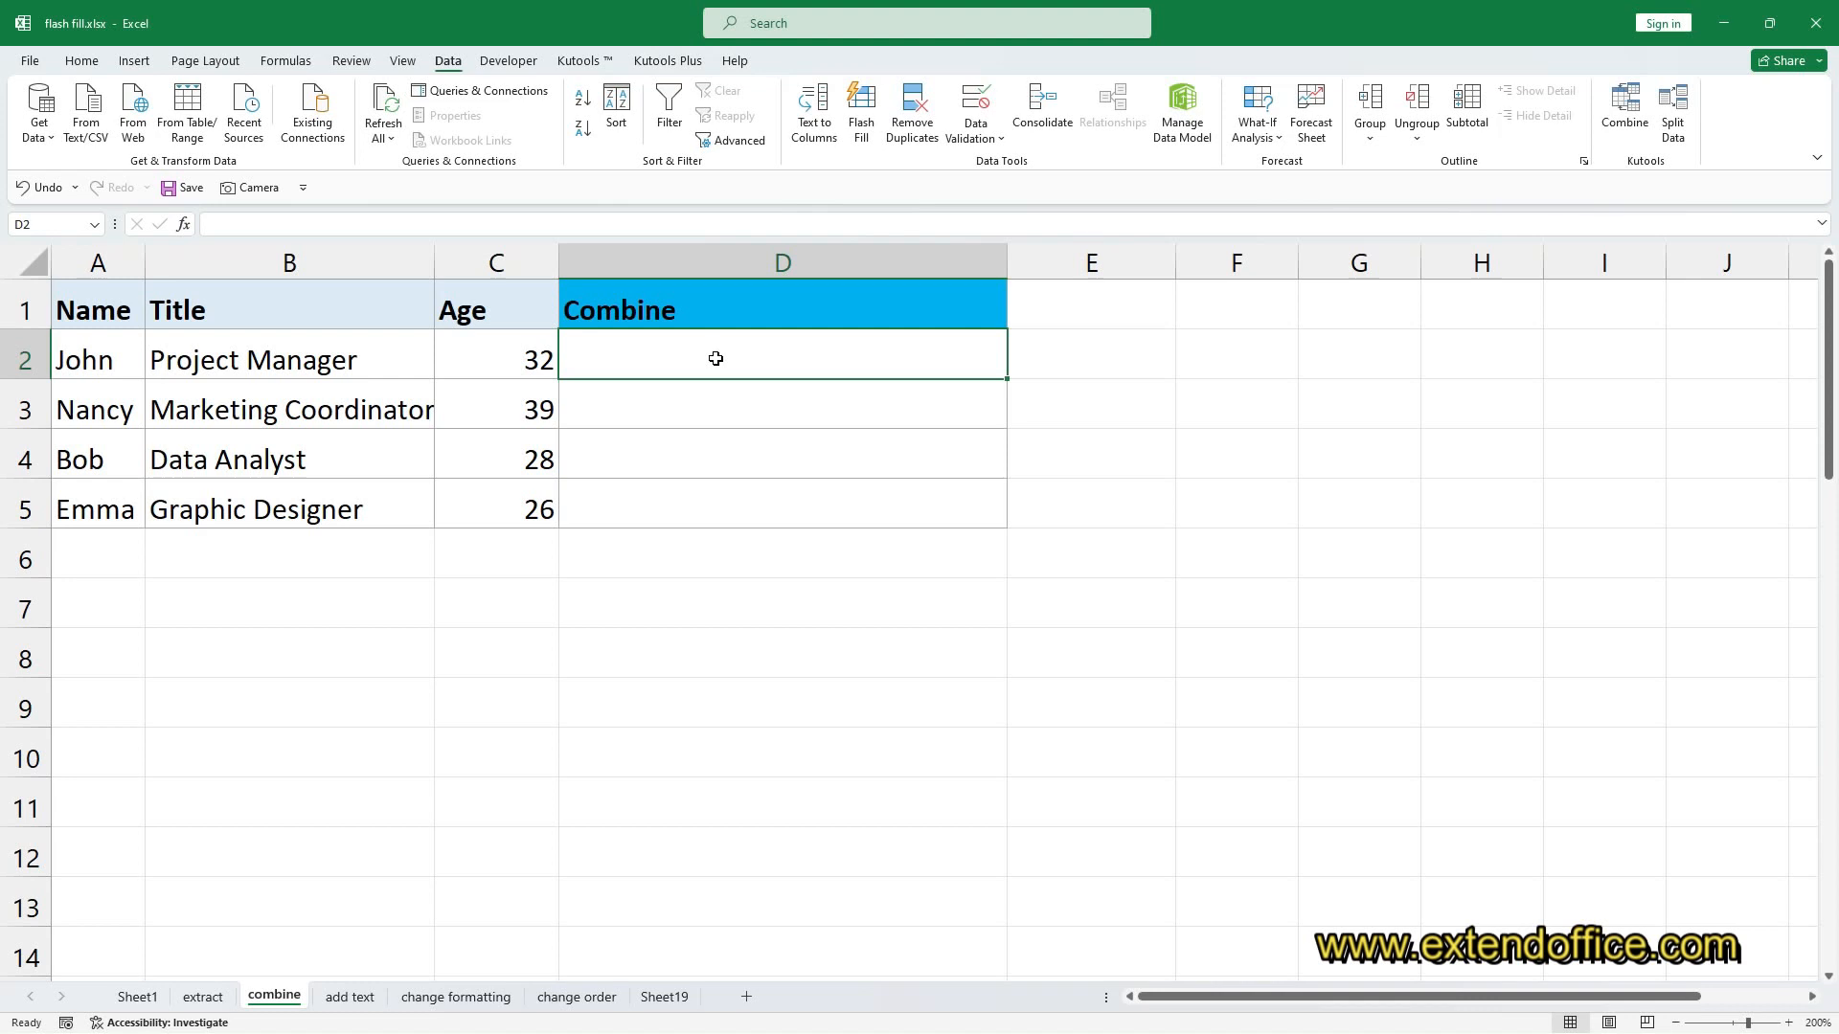
On the combine sheet, enter the name, "Poject Manager" and 32 separated by commas in D2, and accept the Flash Fill suggestions for D3:D5
text(John,)
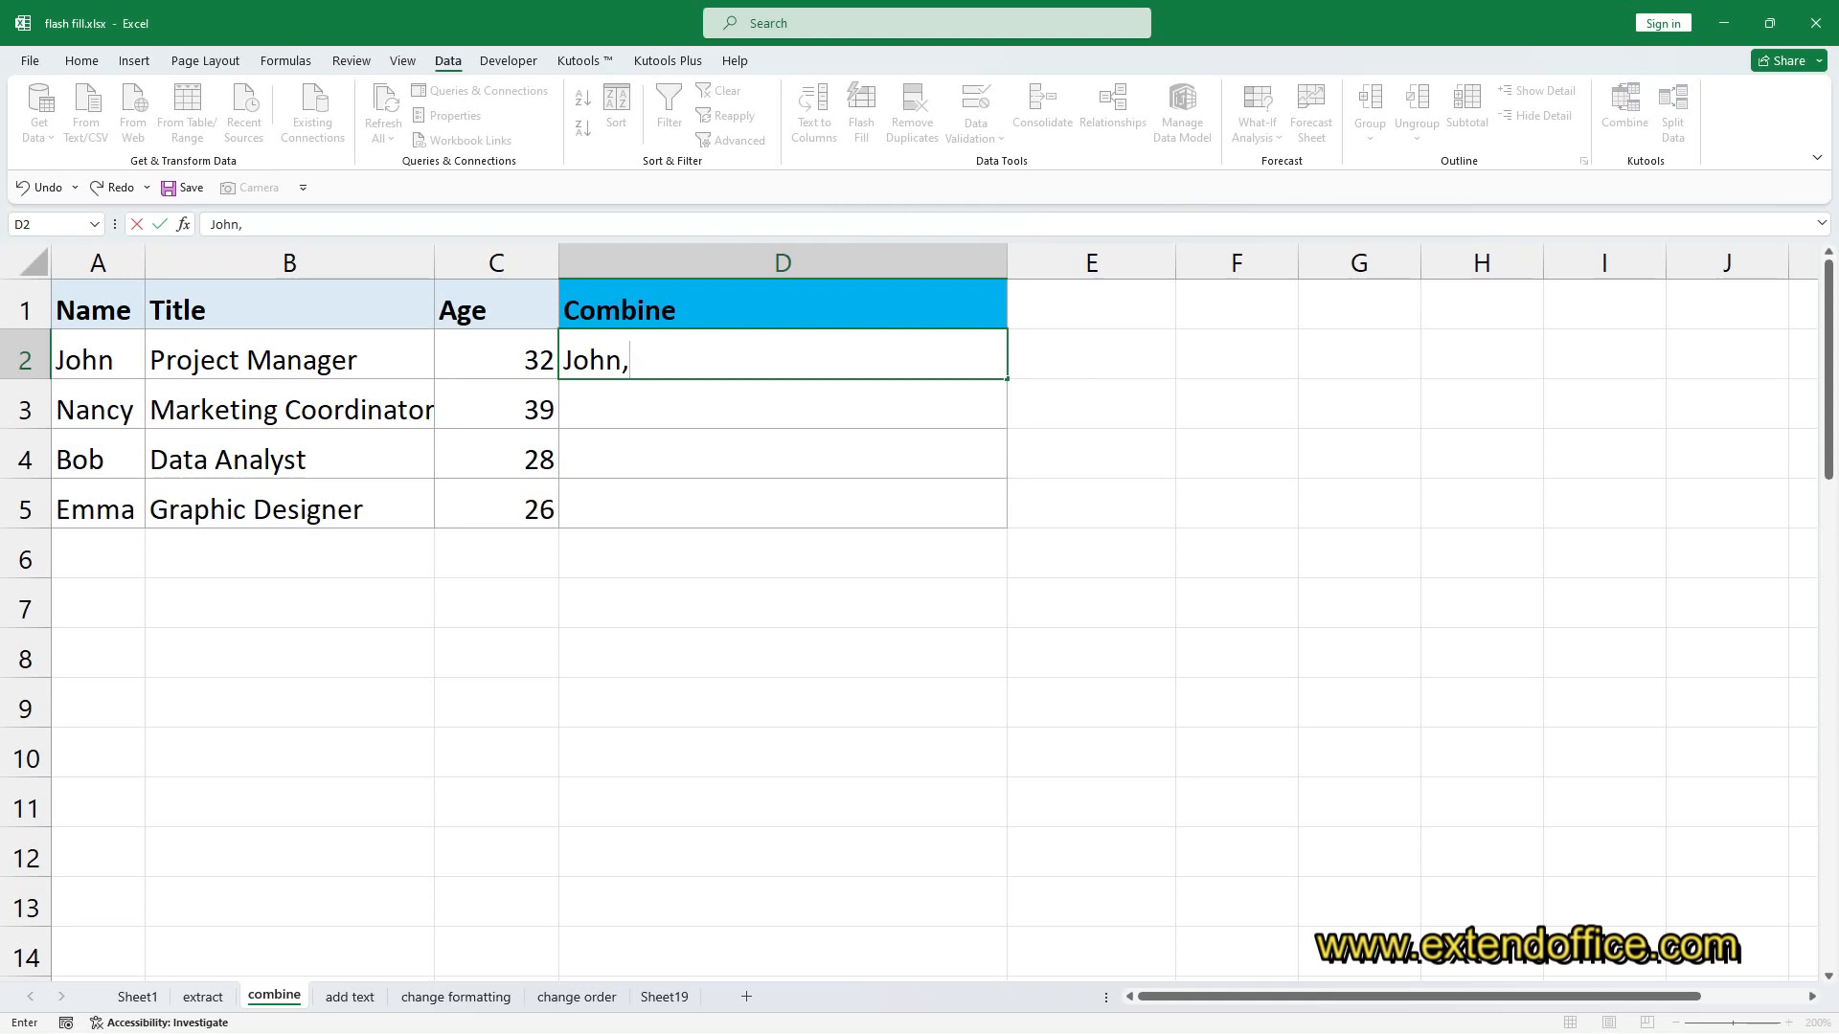
text(Poject Manager,)
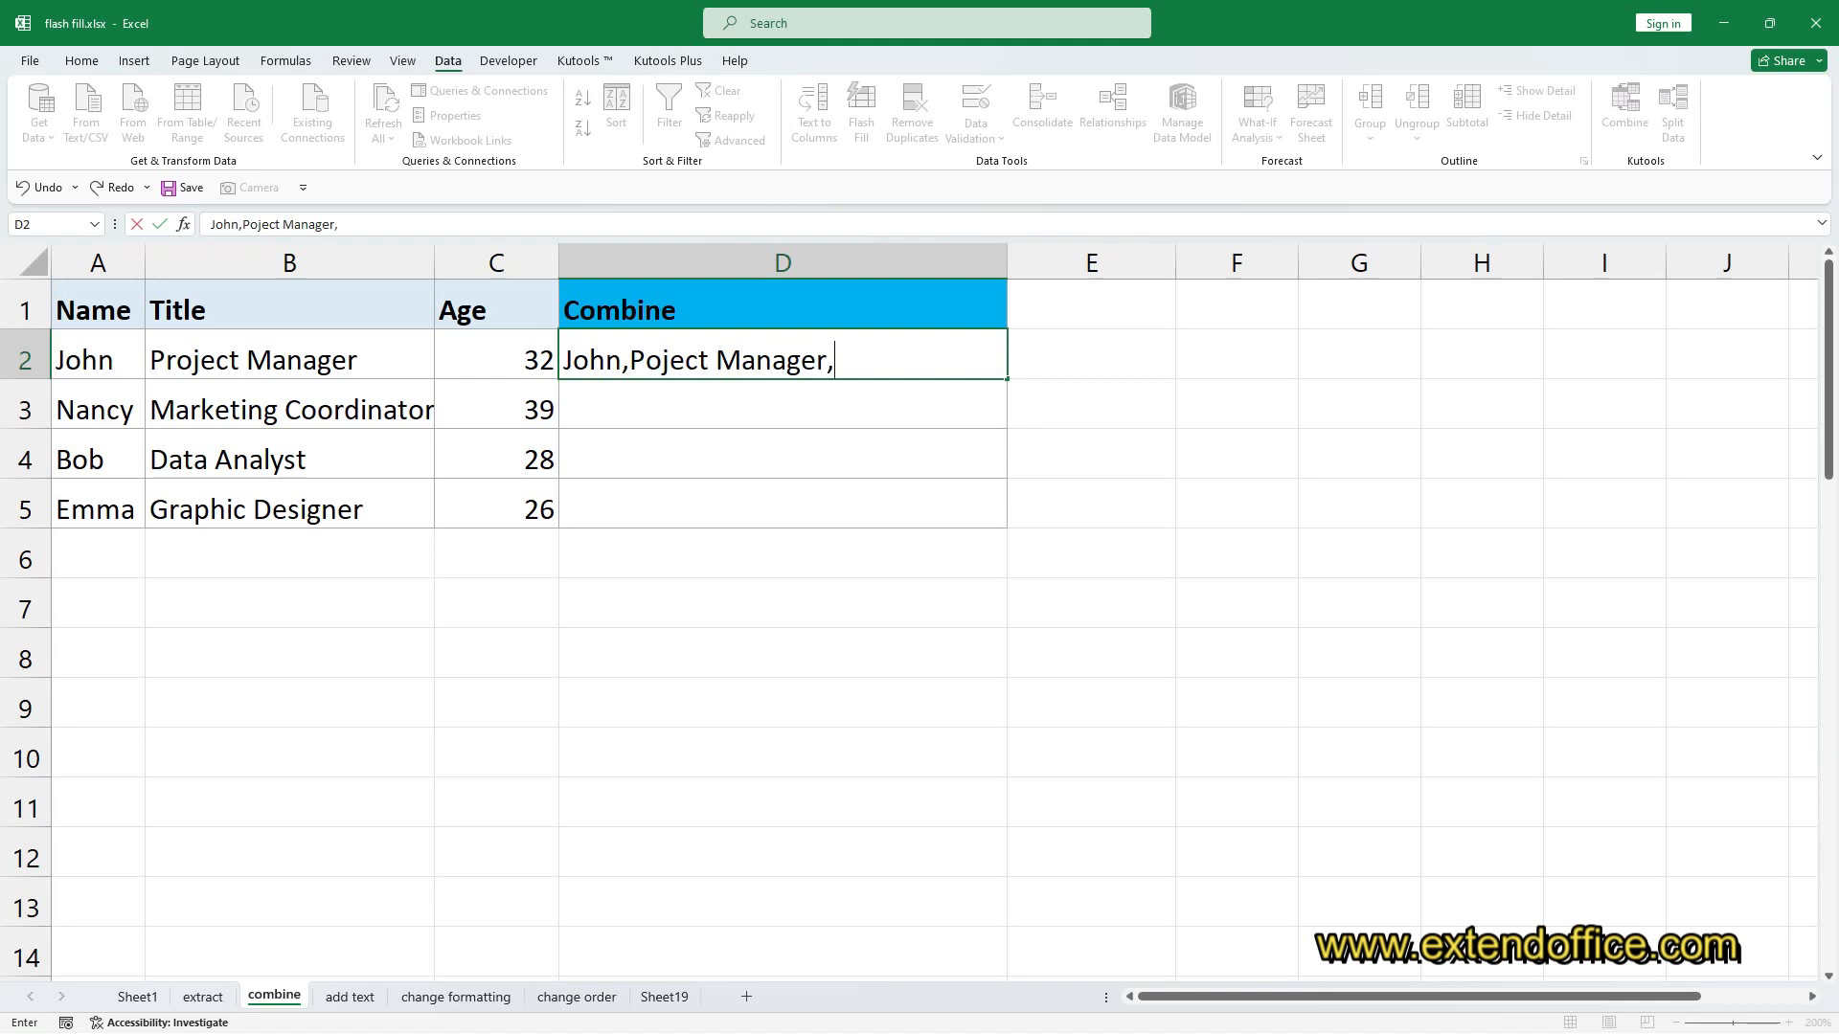
text(32)
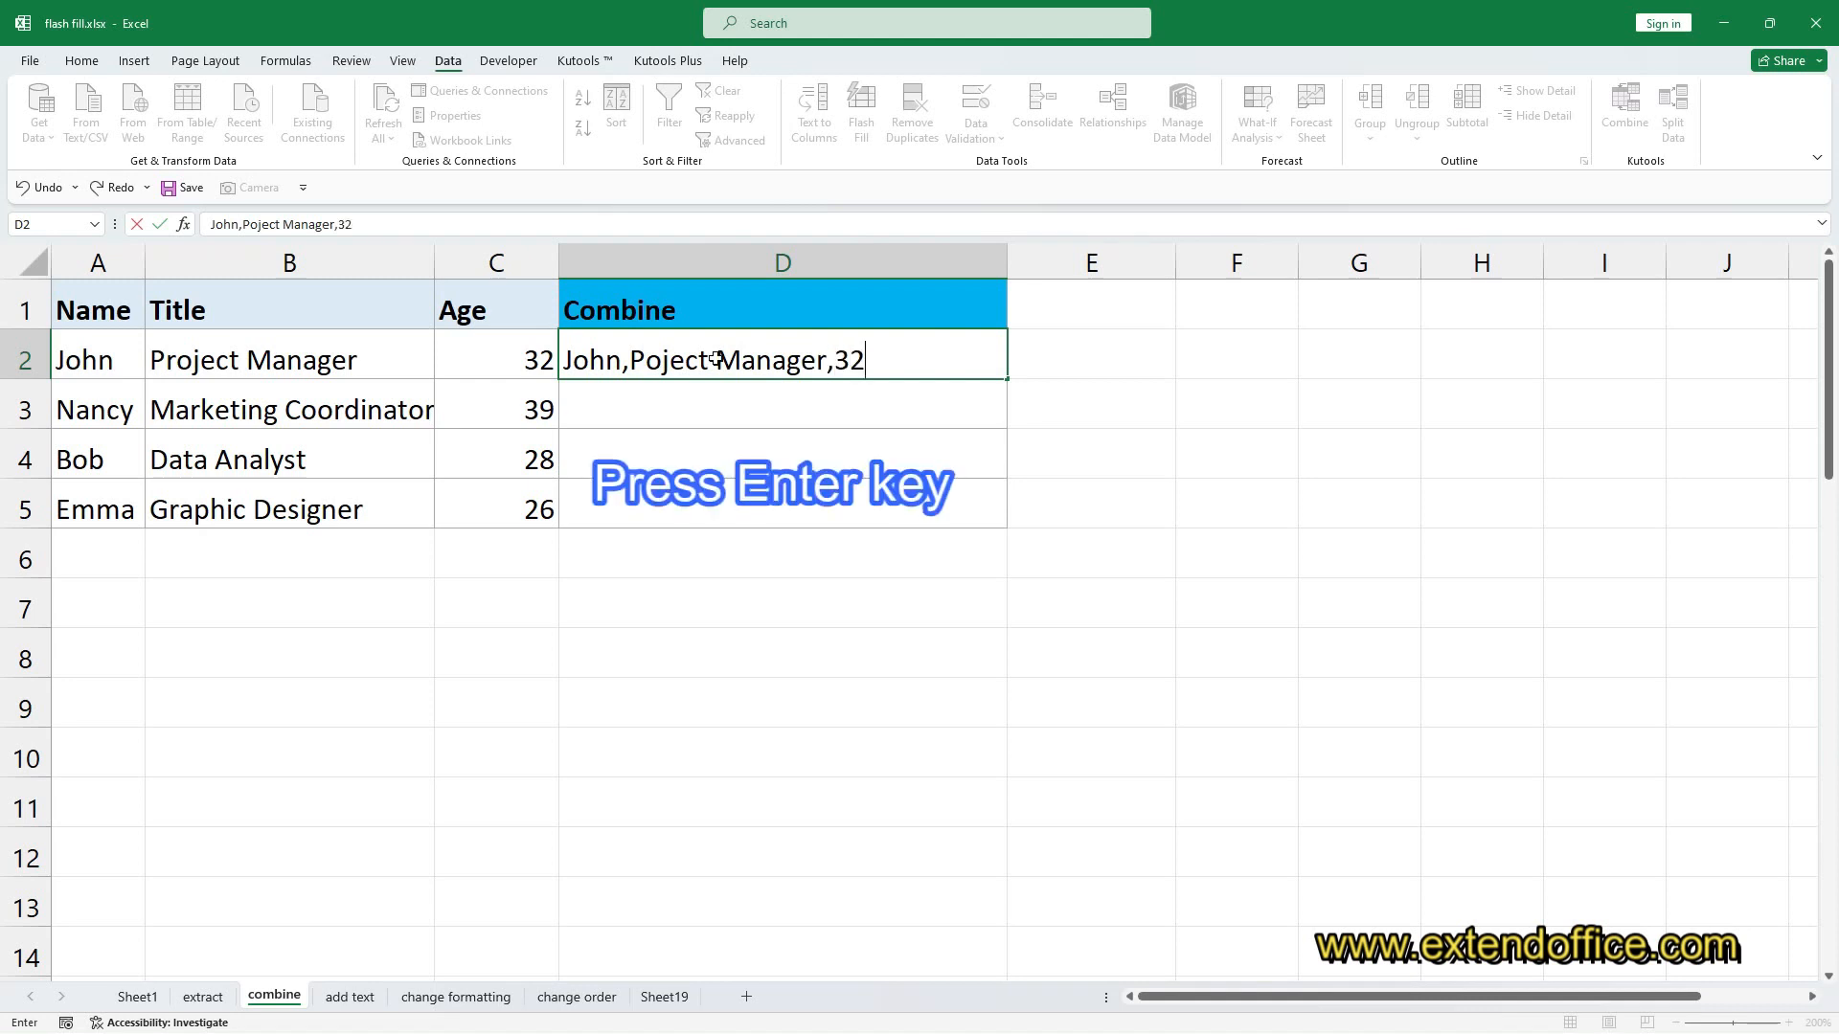
key(Return)
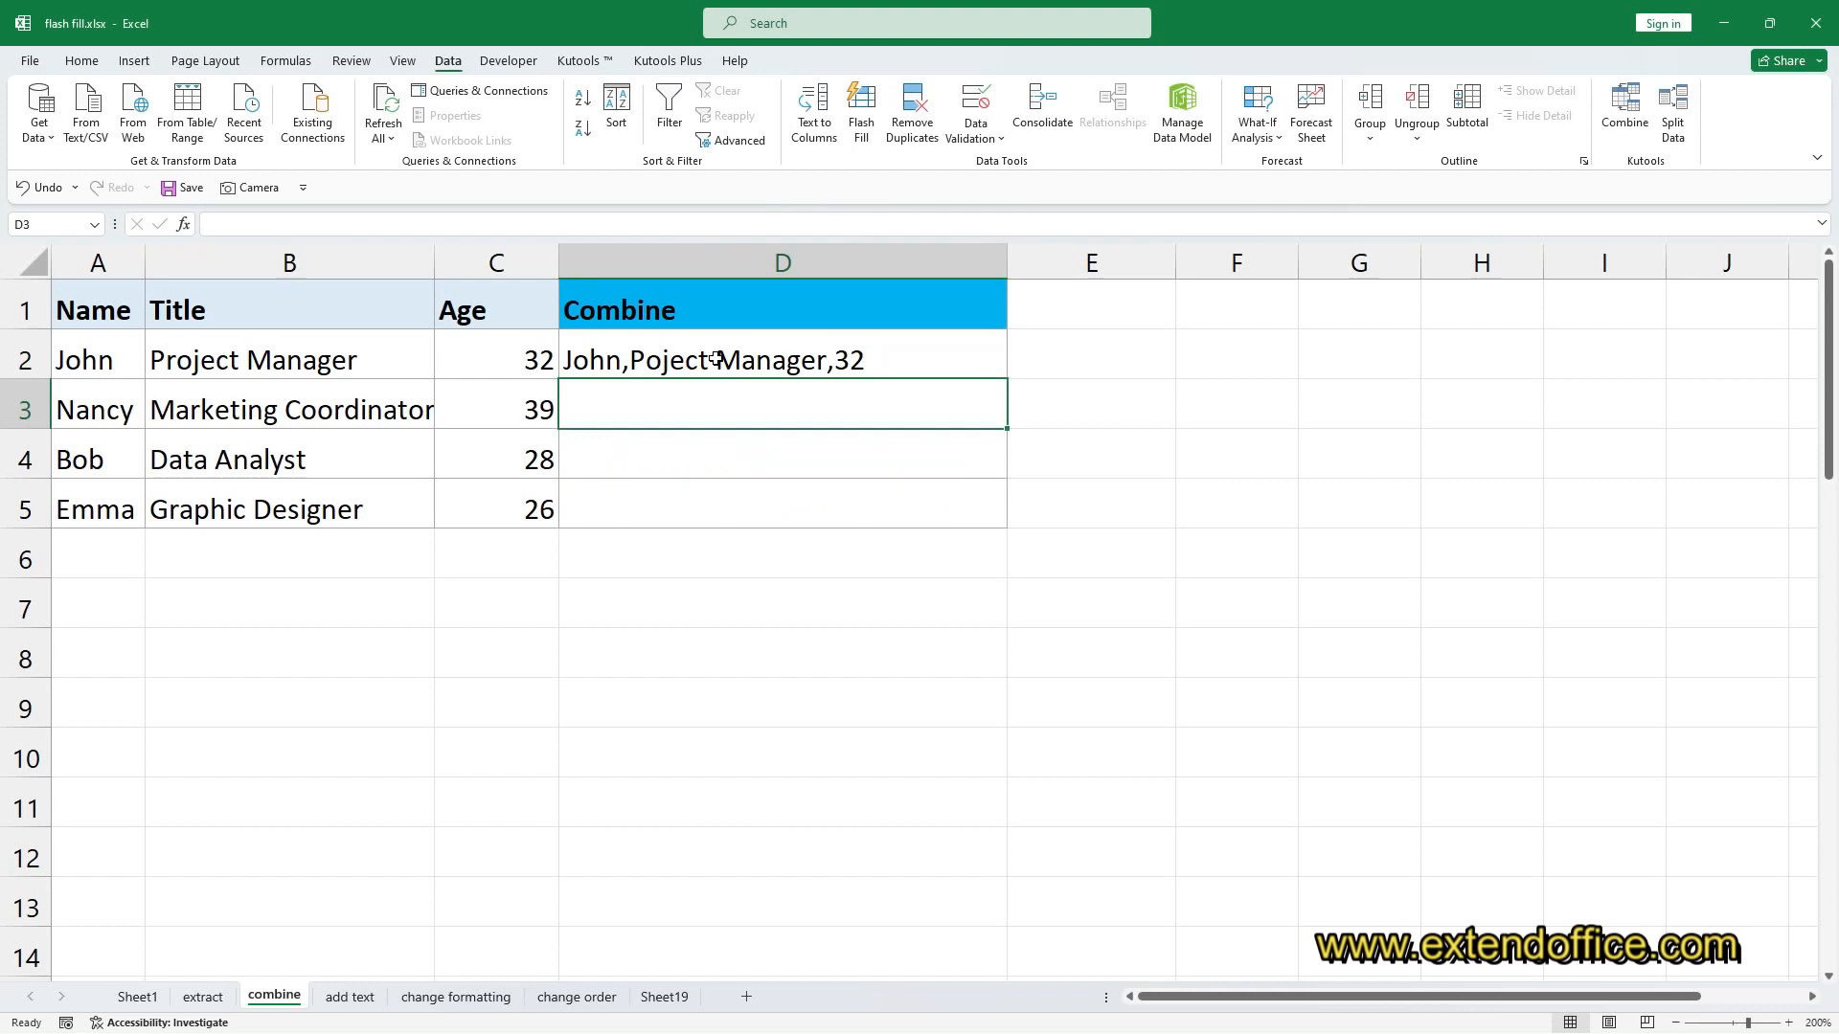
text(Nancy,Prketing Coordinator,39)
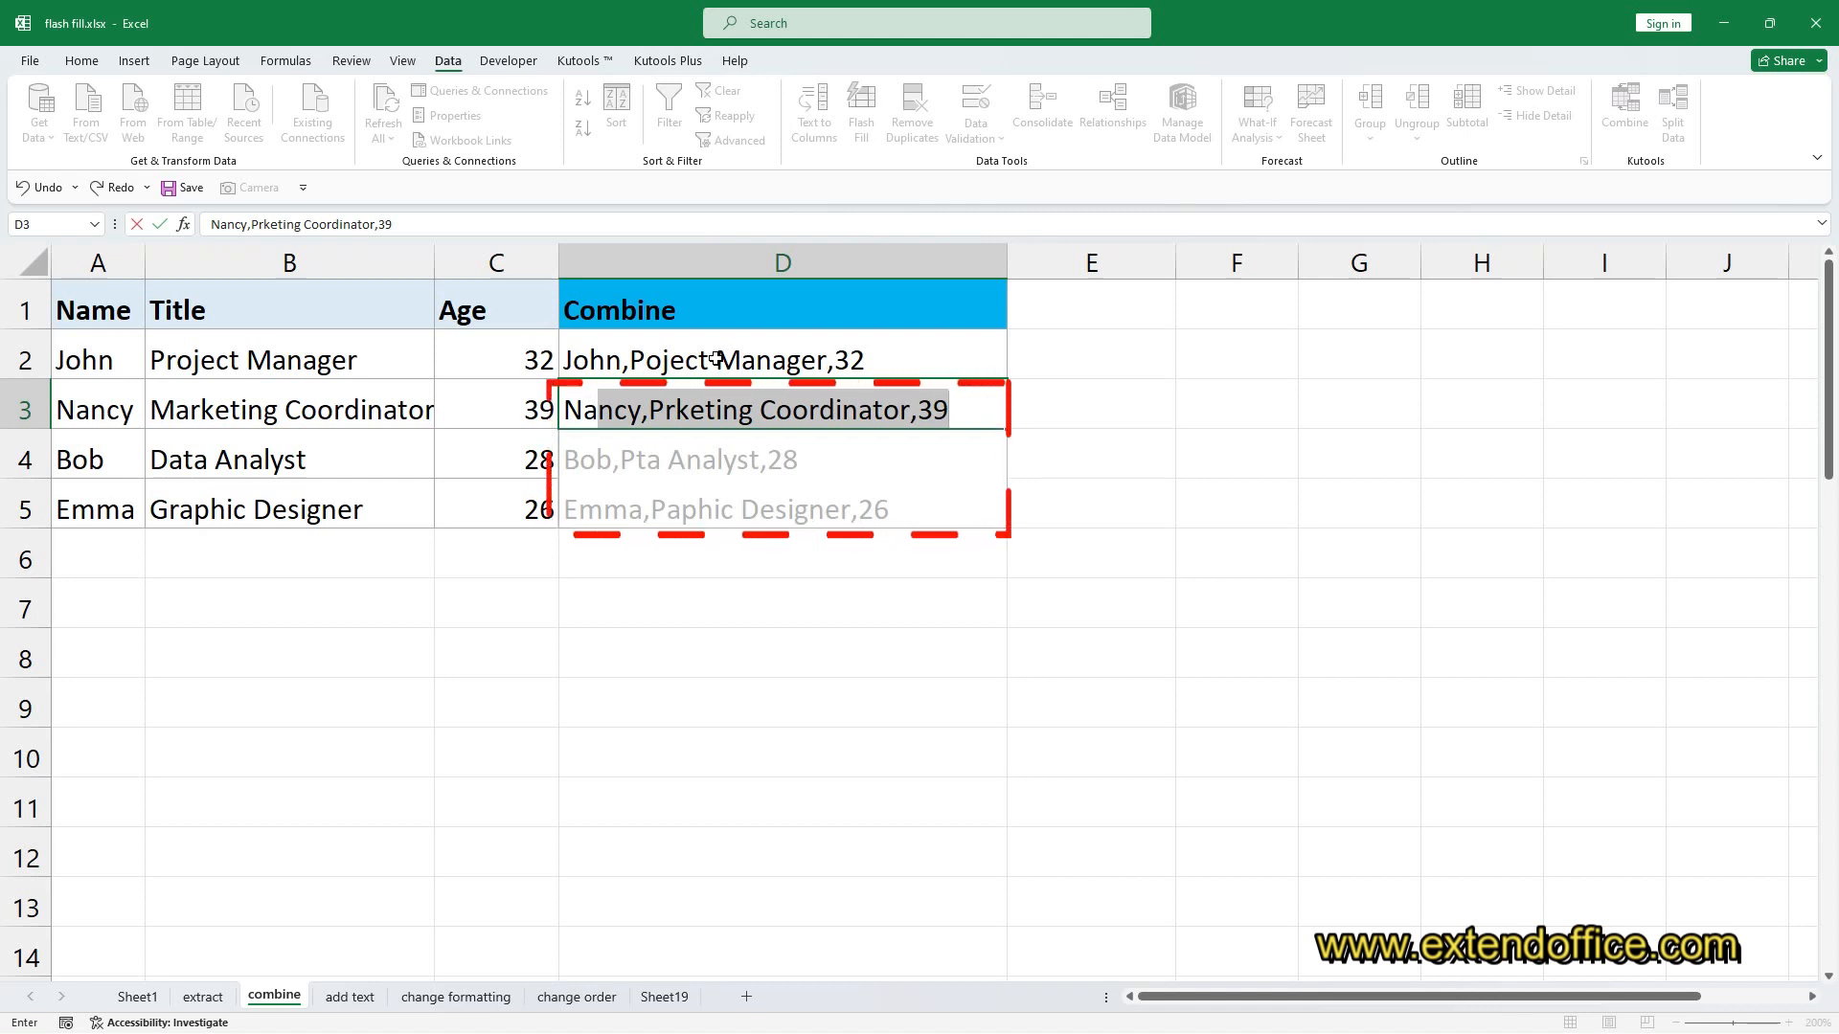
key(Return)
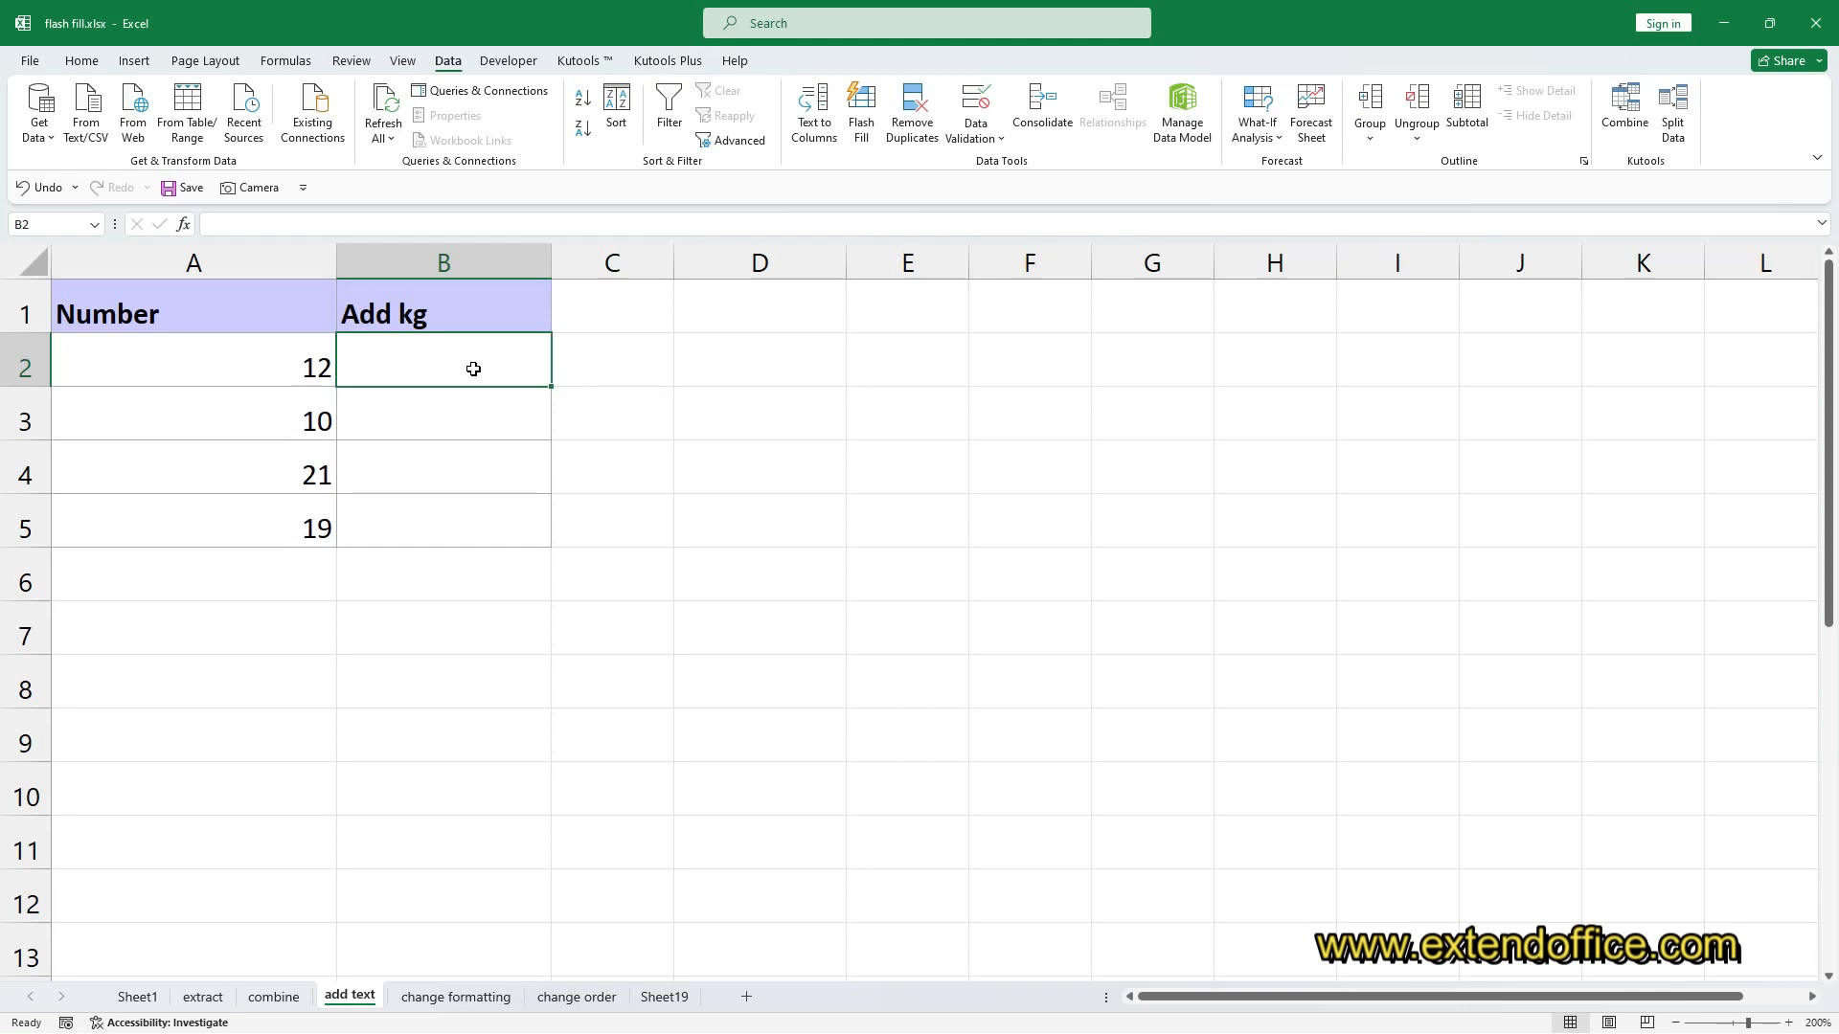
Enter 12kg in B2 of the add text sheet and Flash Fill the remaining cells of the Add kg column
text(12kg)
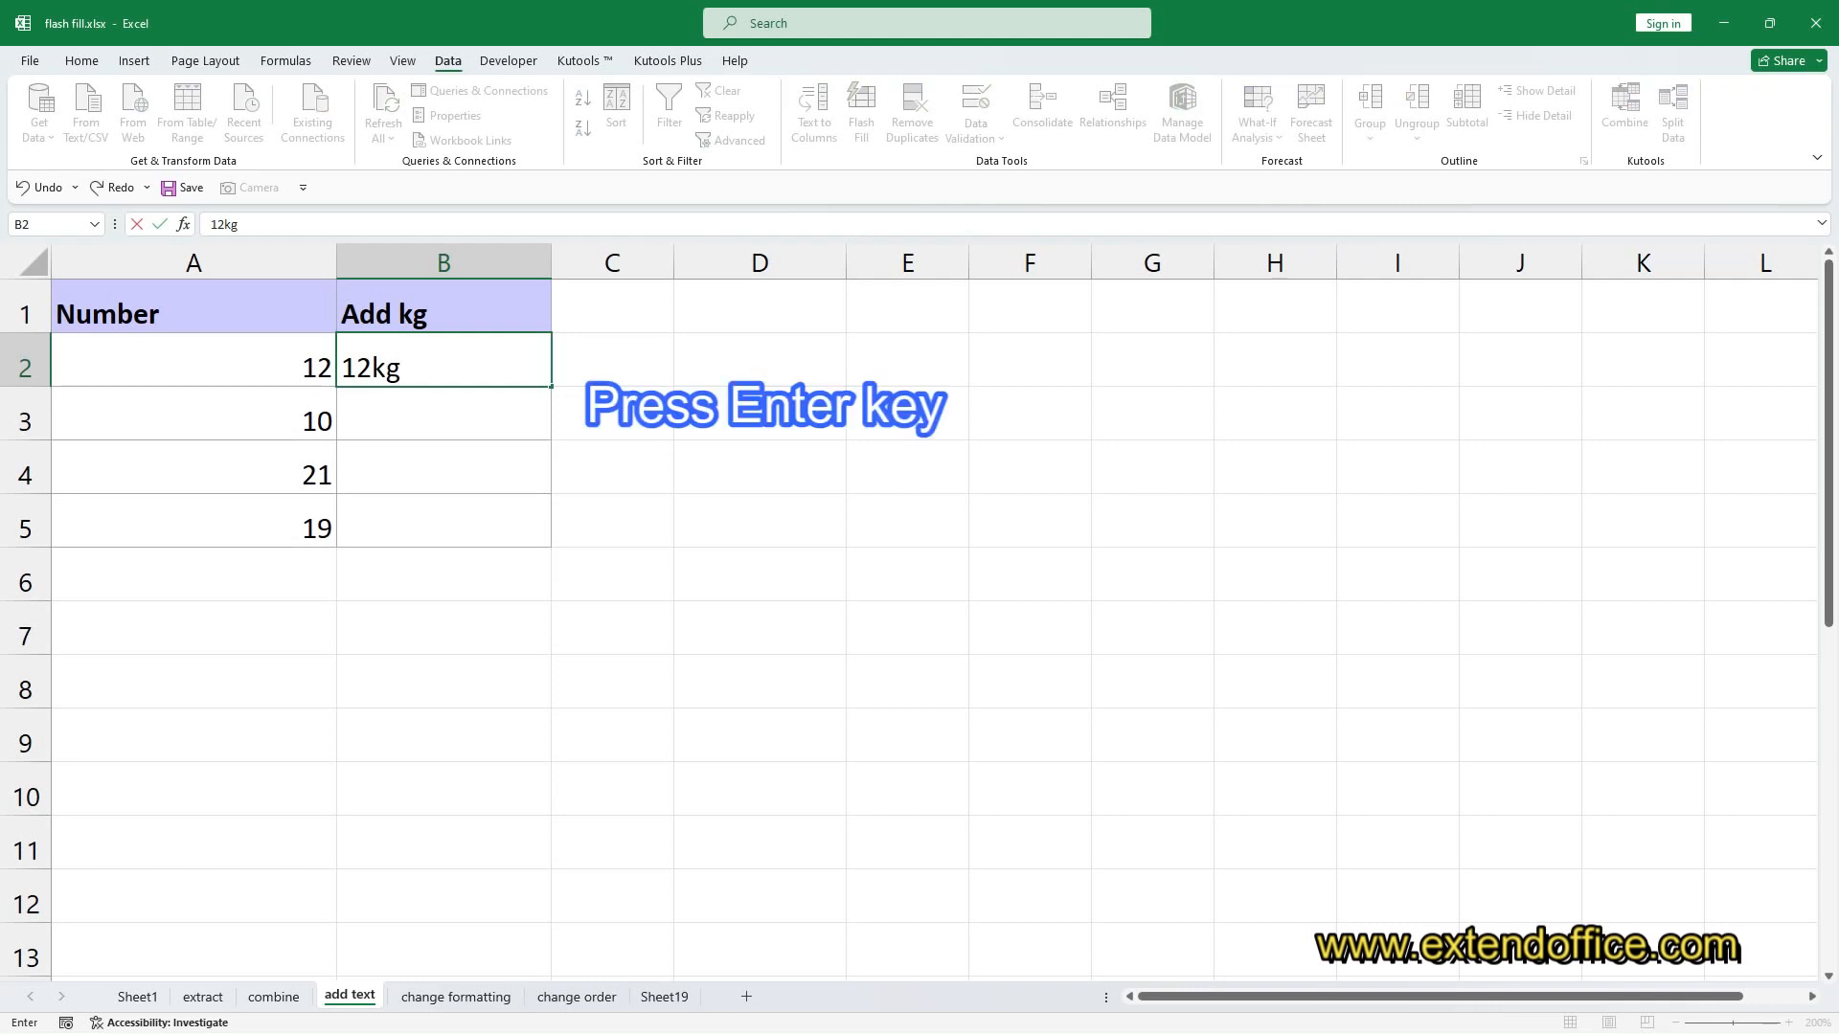
key(Return)
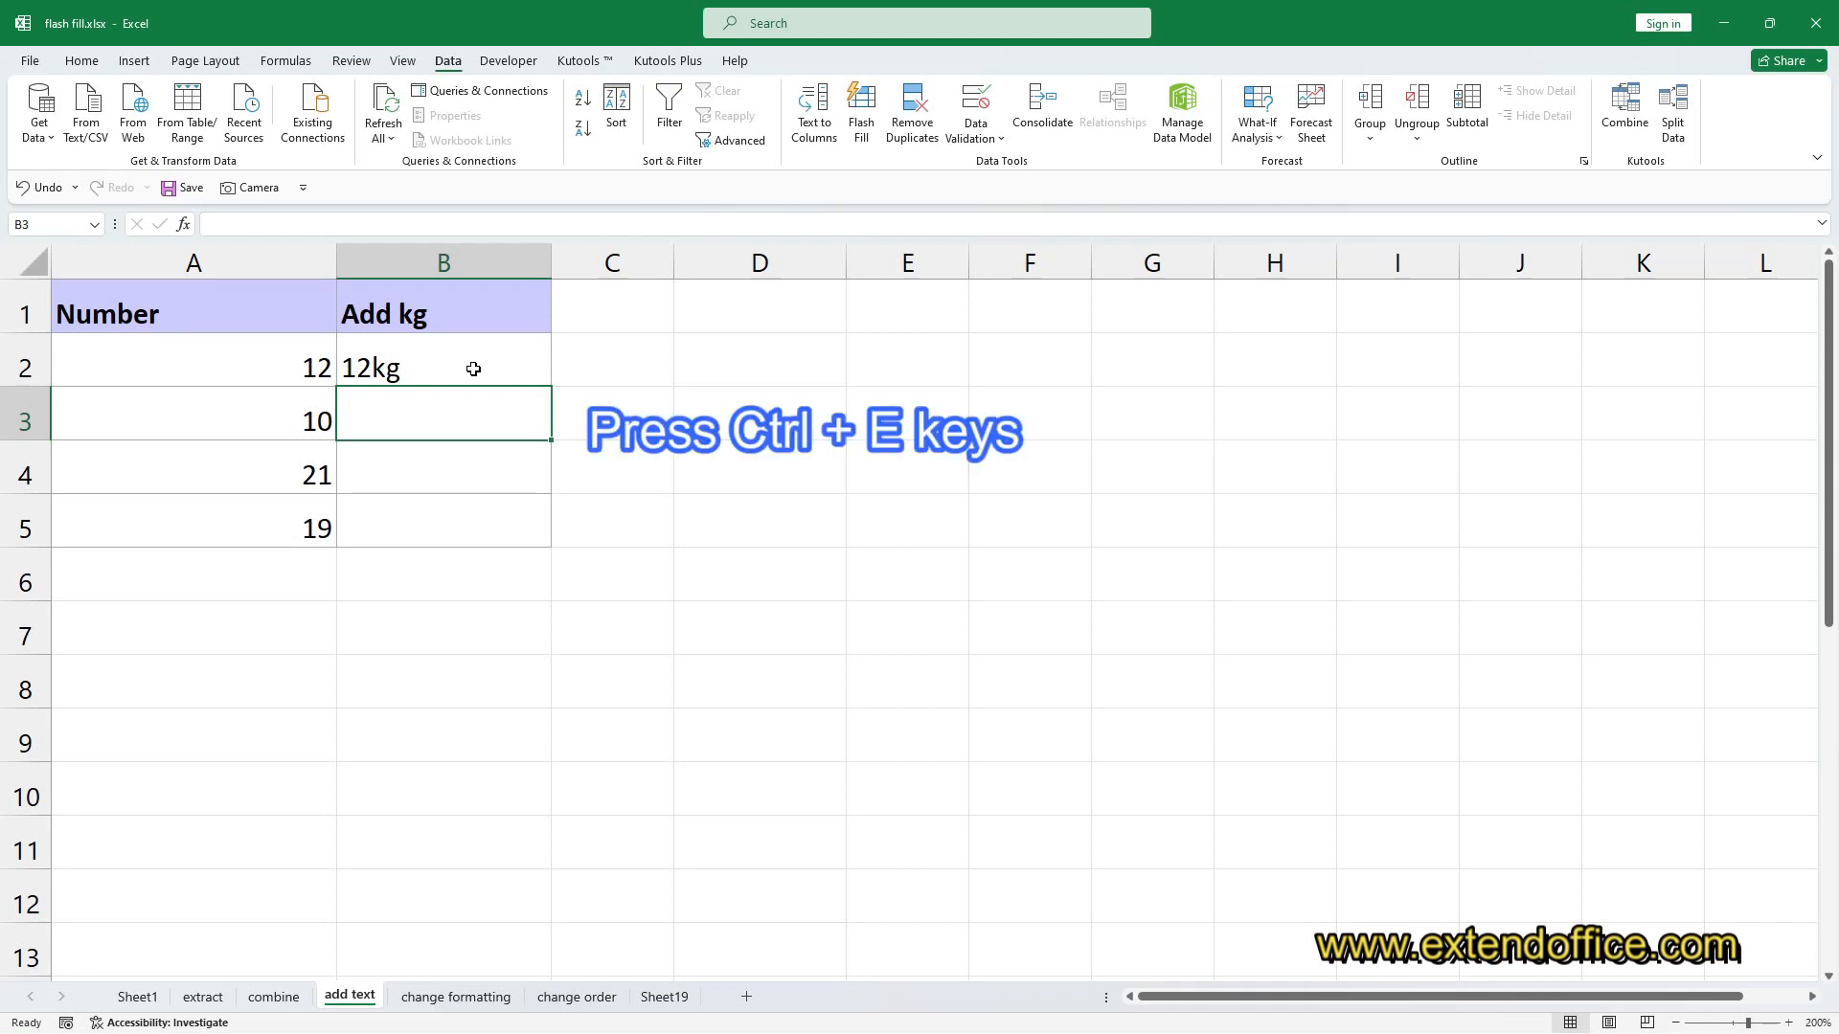
key(ctrl+e)
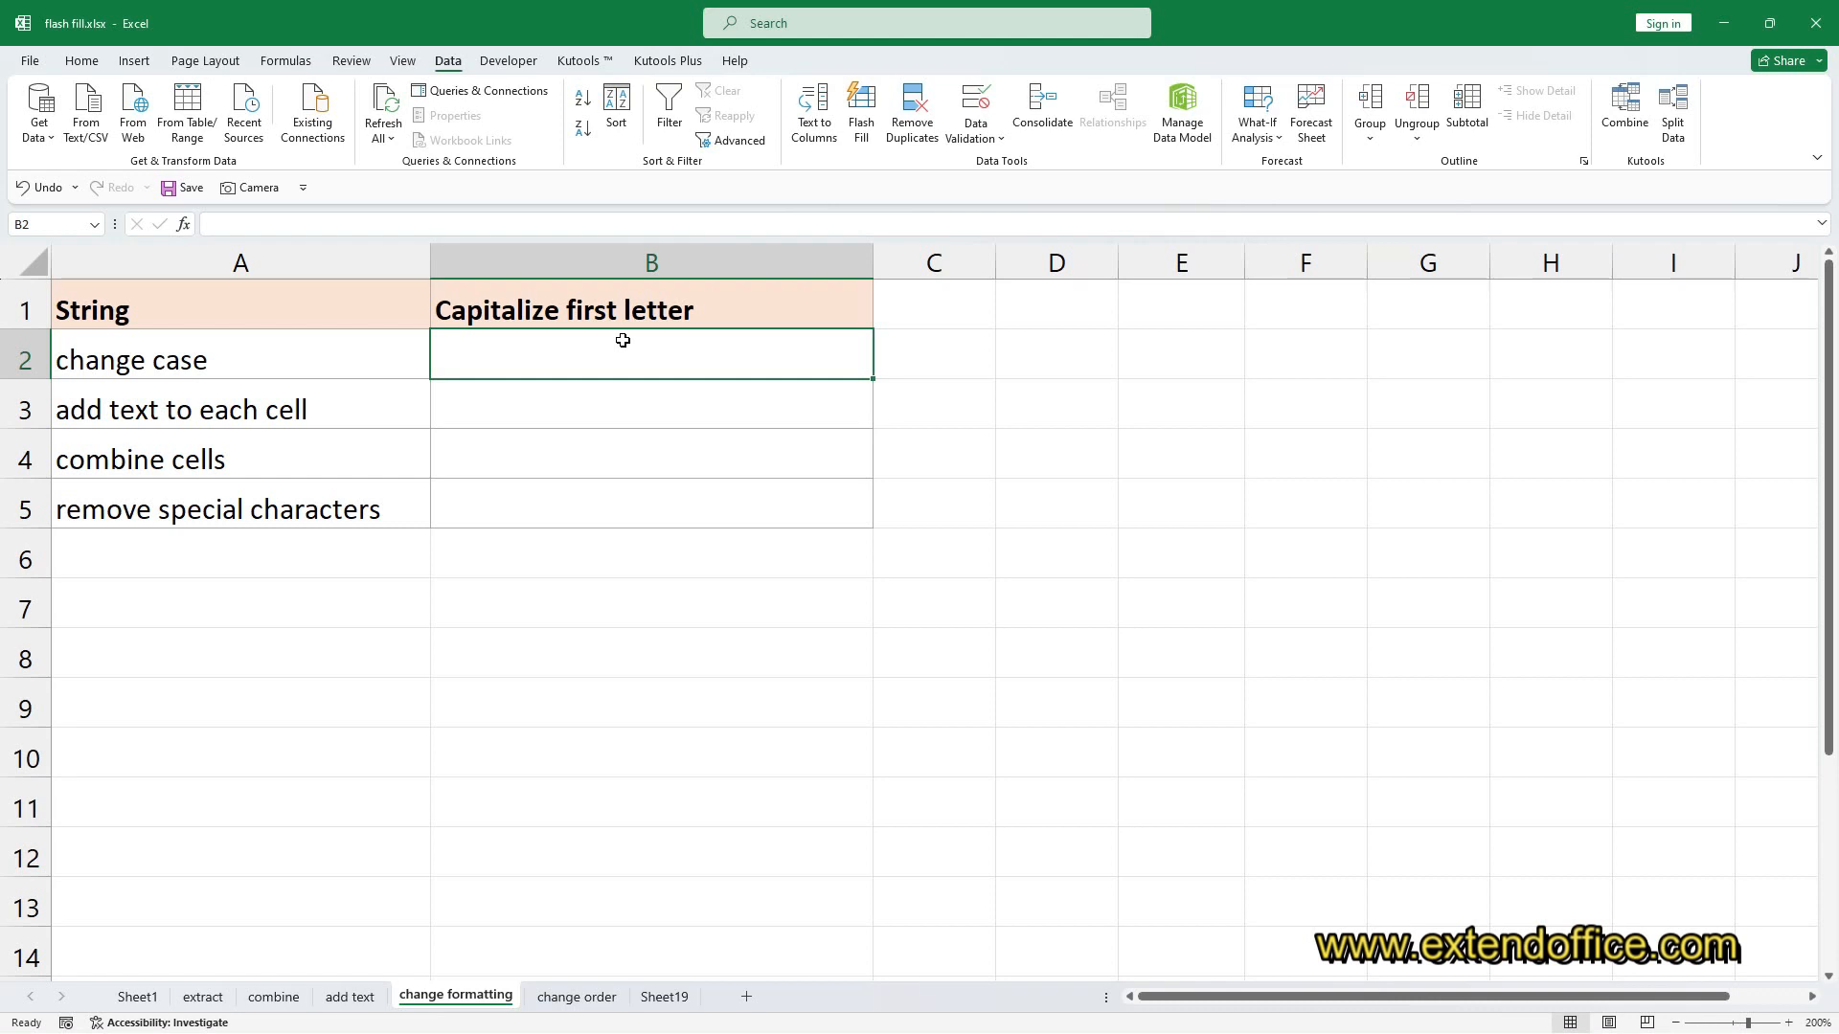
On the change formatting sheet, enter "Change Case" in B2, begin "Add Text To Each Cell" in B3 and accept the Flash Fill suggestions through B5
text(Change )
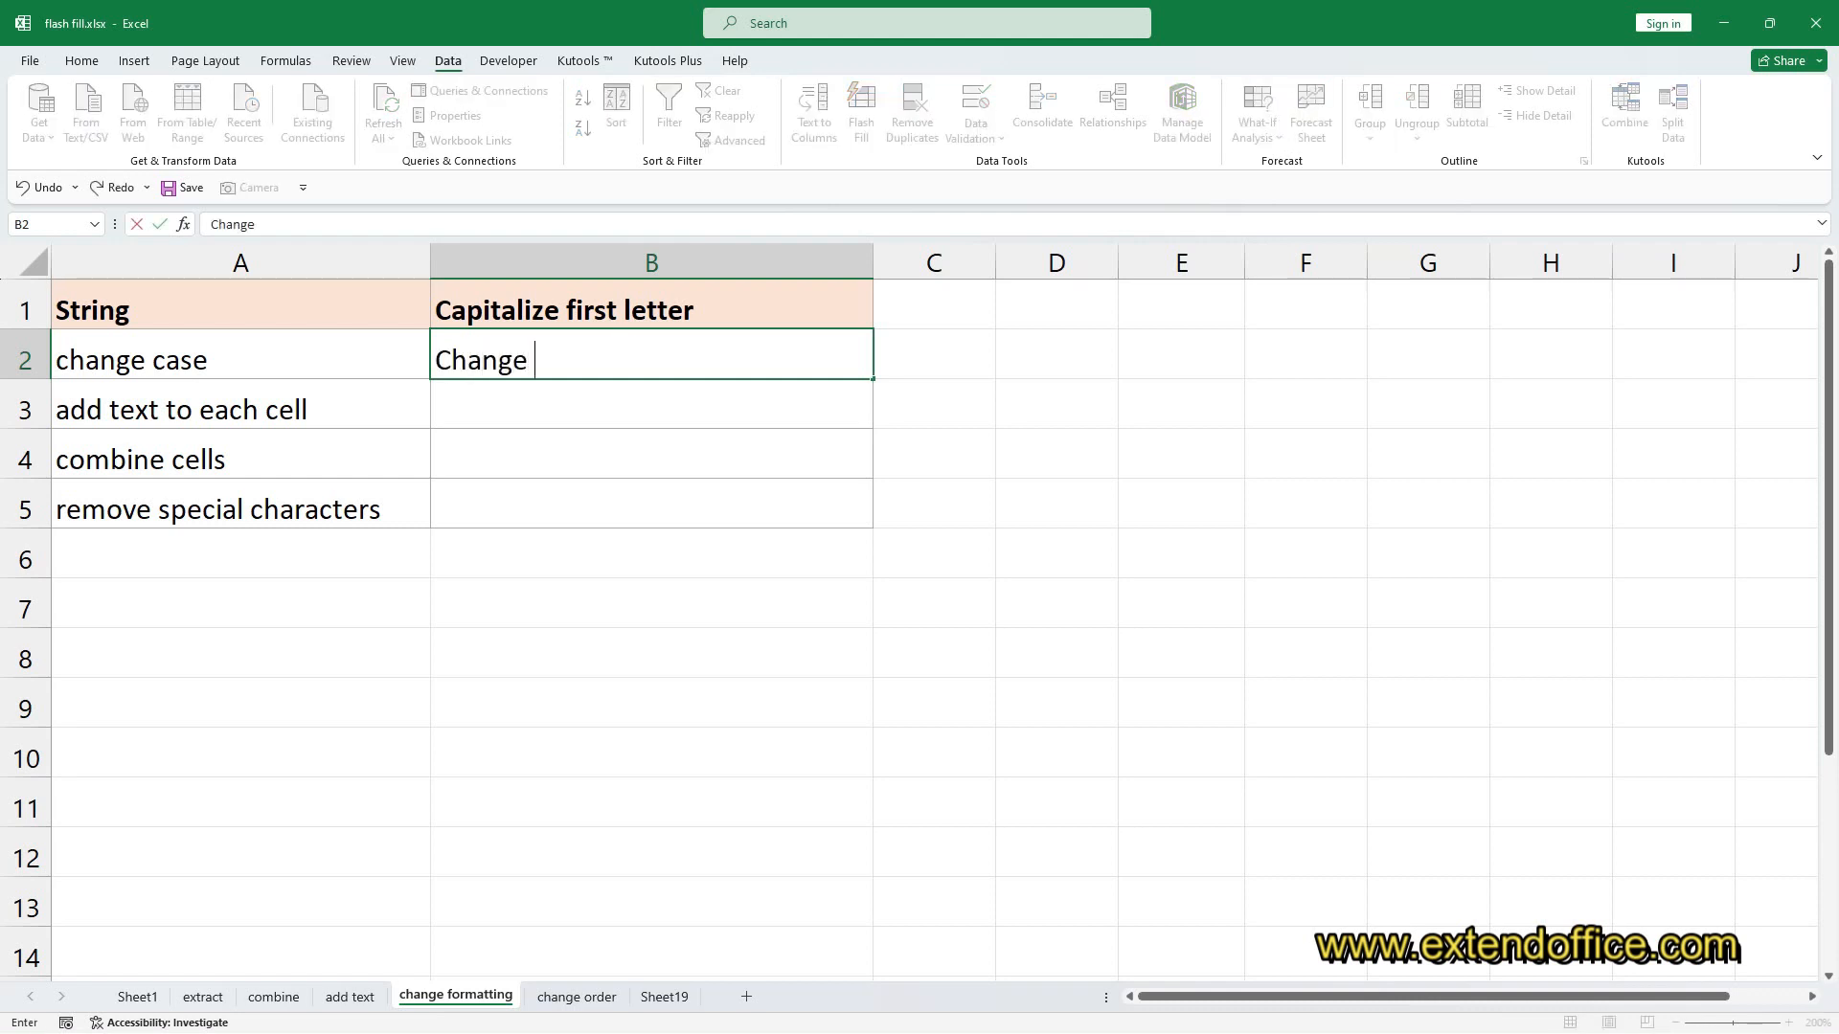
text(Case)
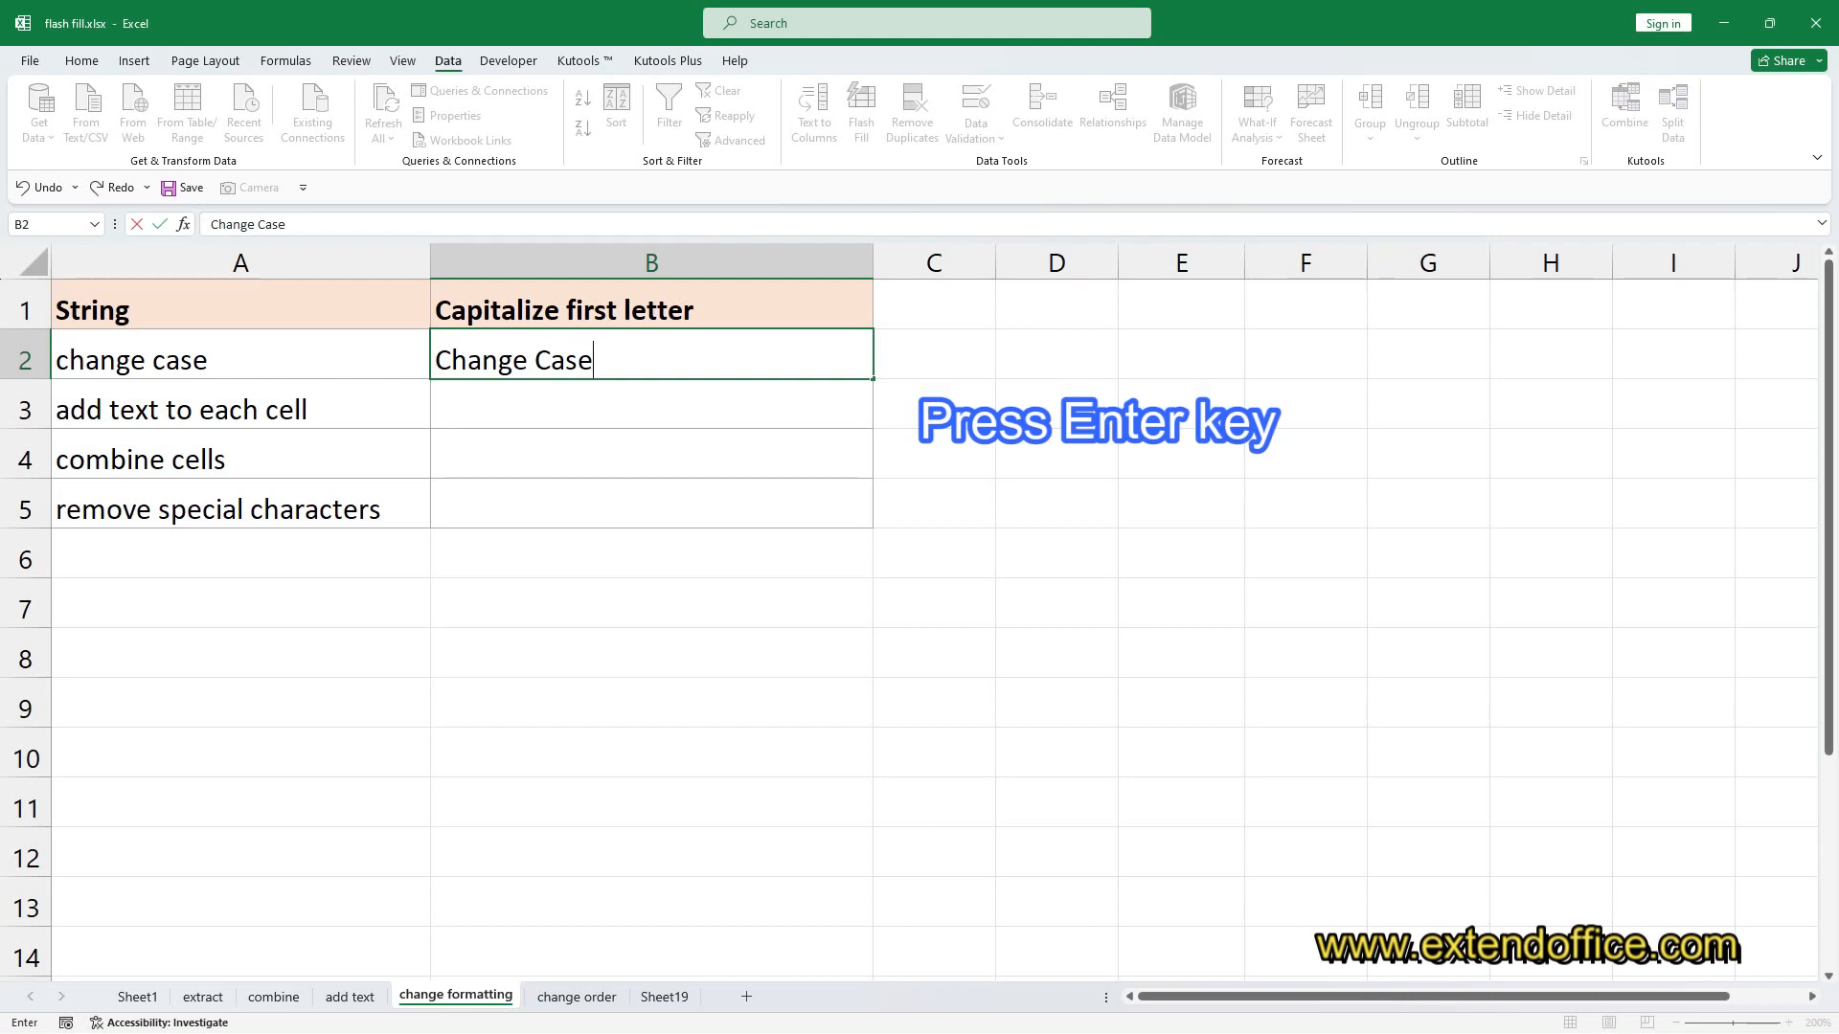
key(Return)
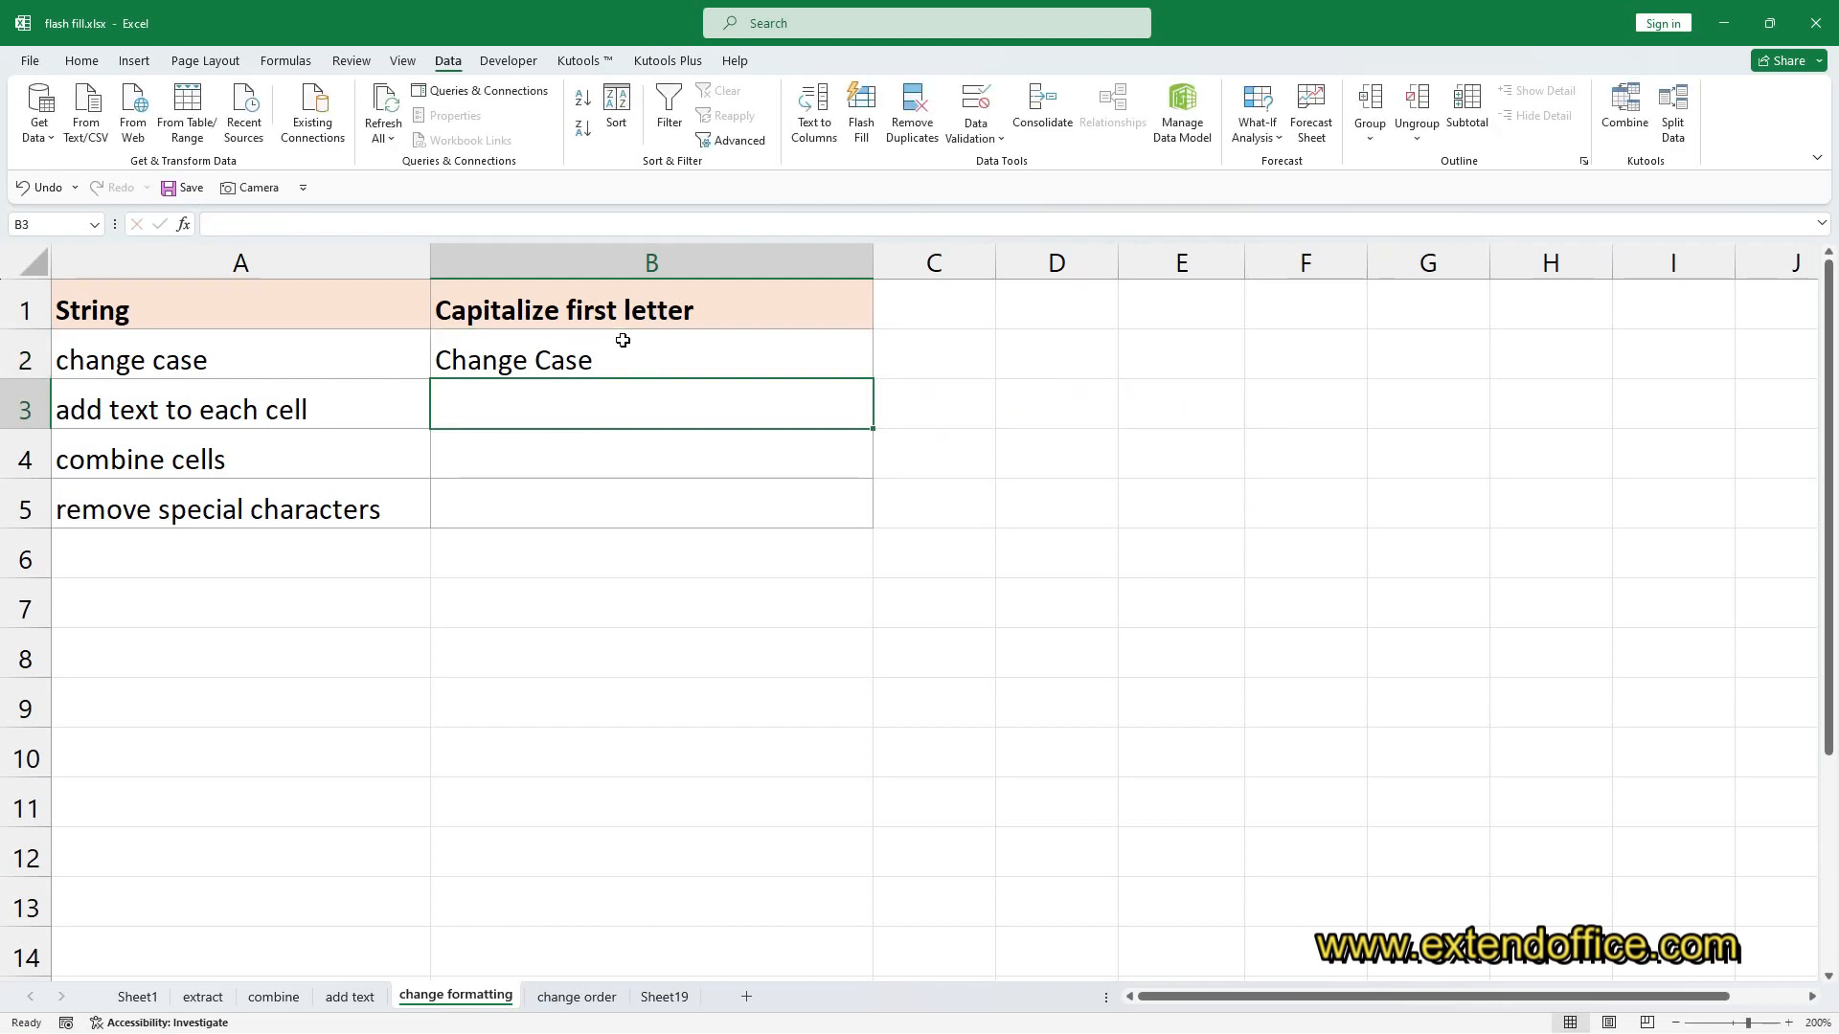
text(Add Text To Each Cell)
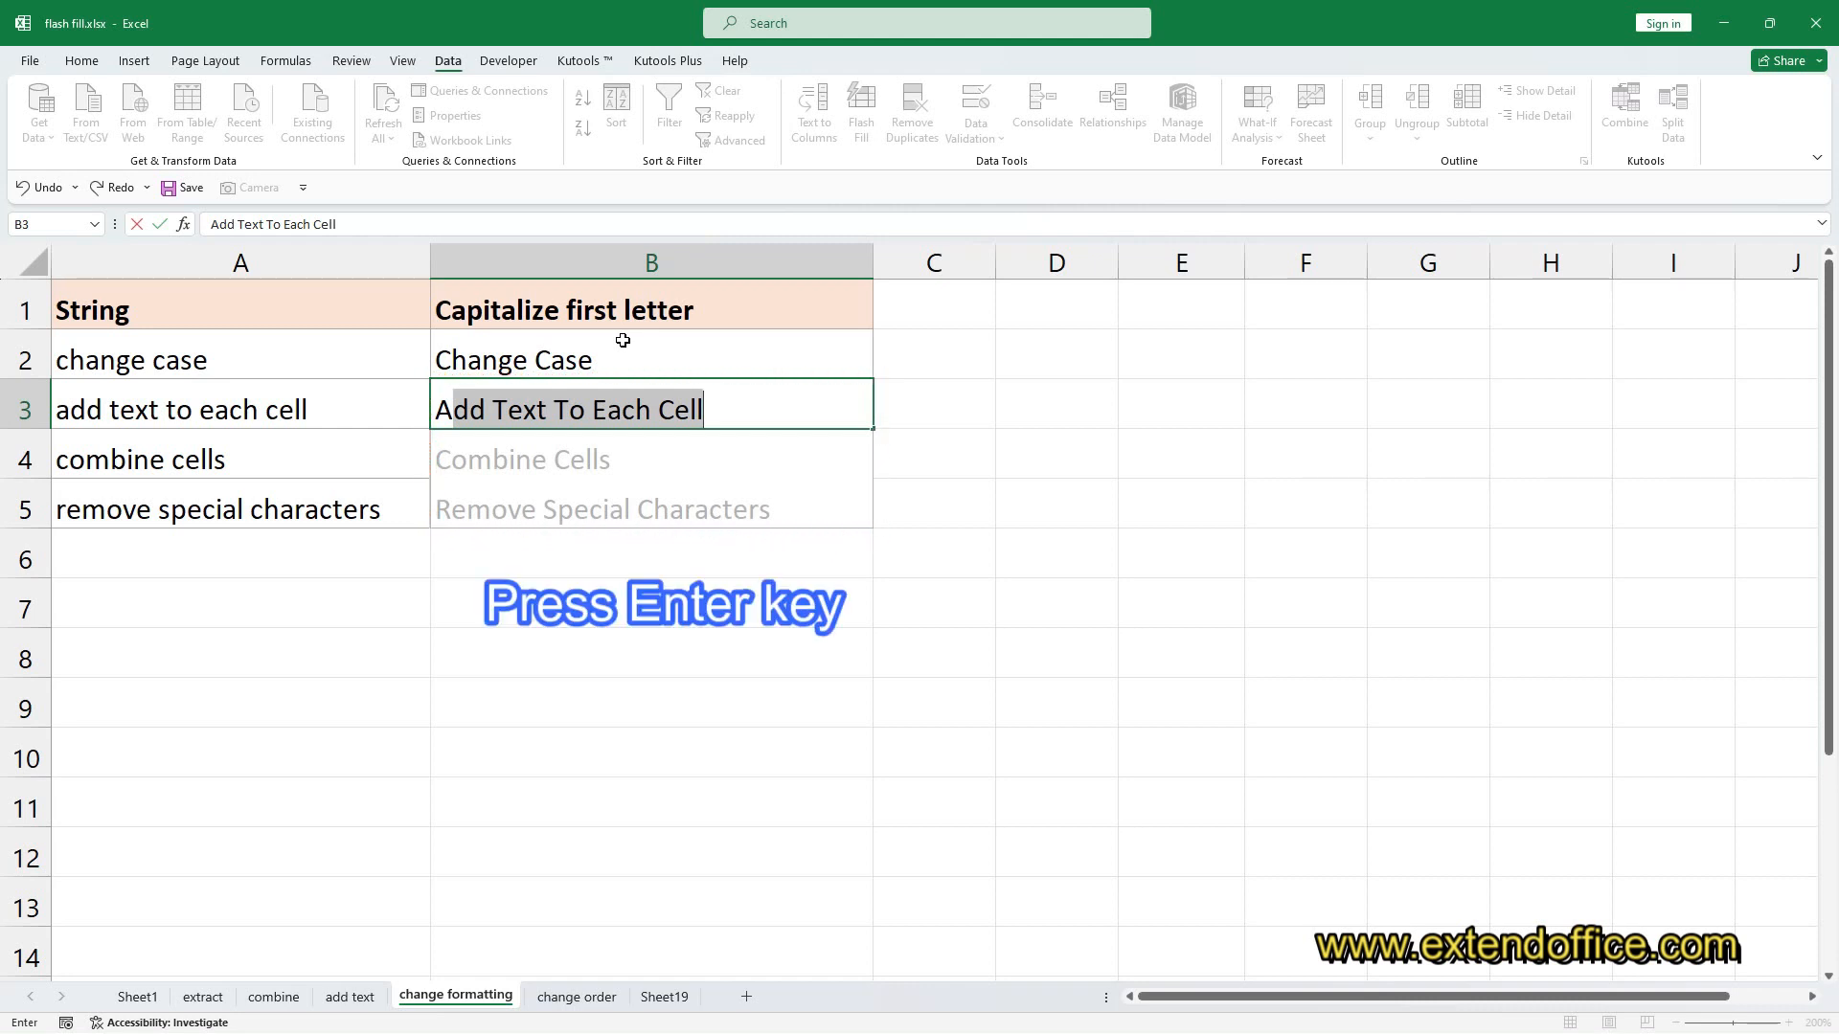
key(Return)
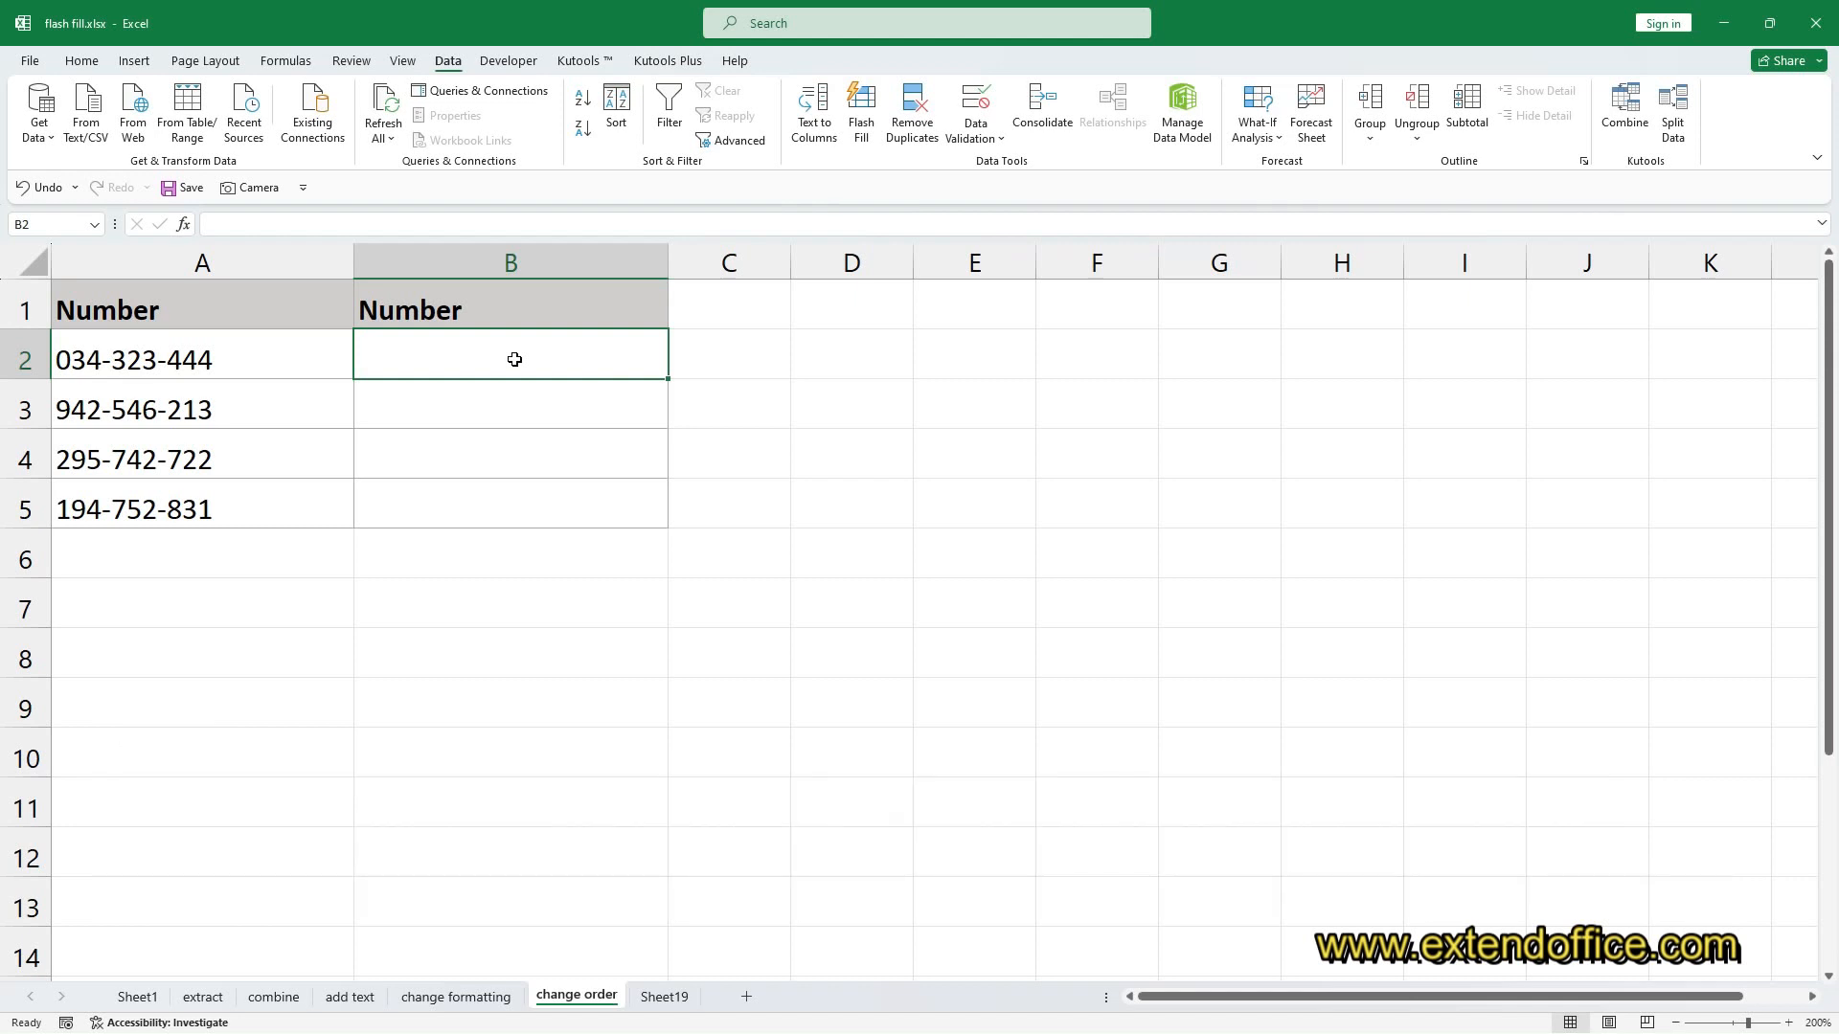
On the change order sheet, enter 444-034-323 in B2 and Flash Fill the reordered numbers through B5
text(4)
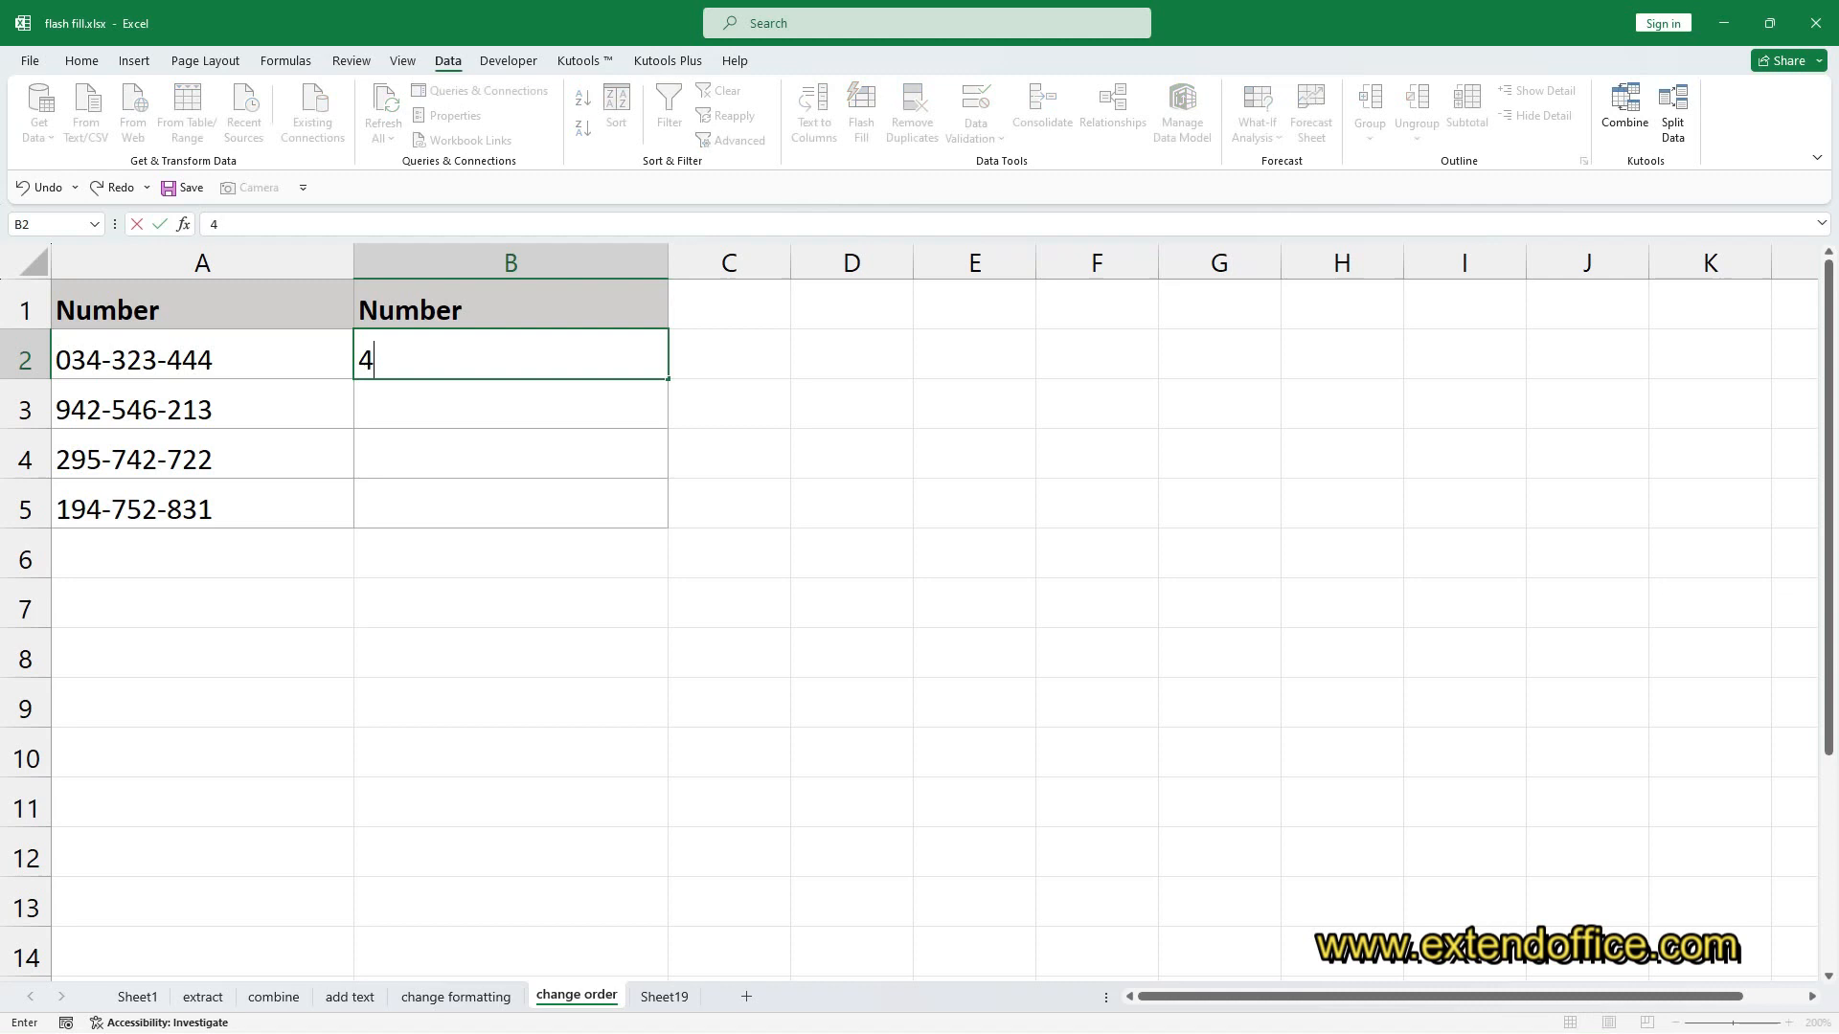
text(44-0)
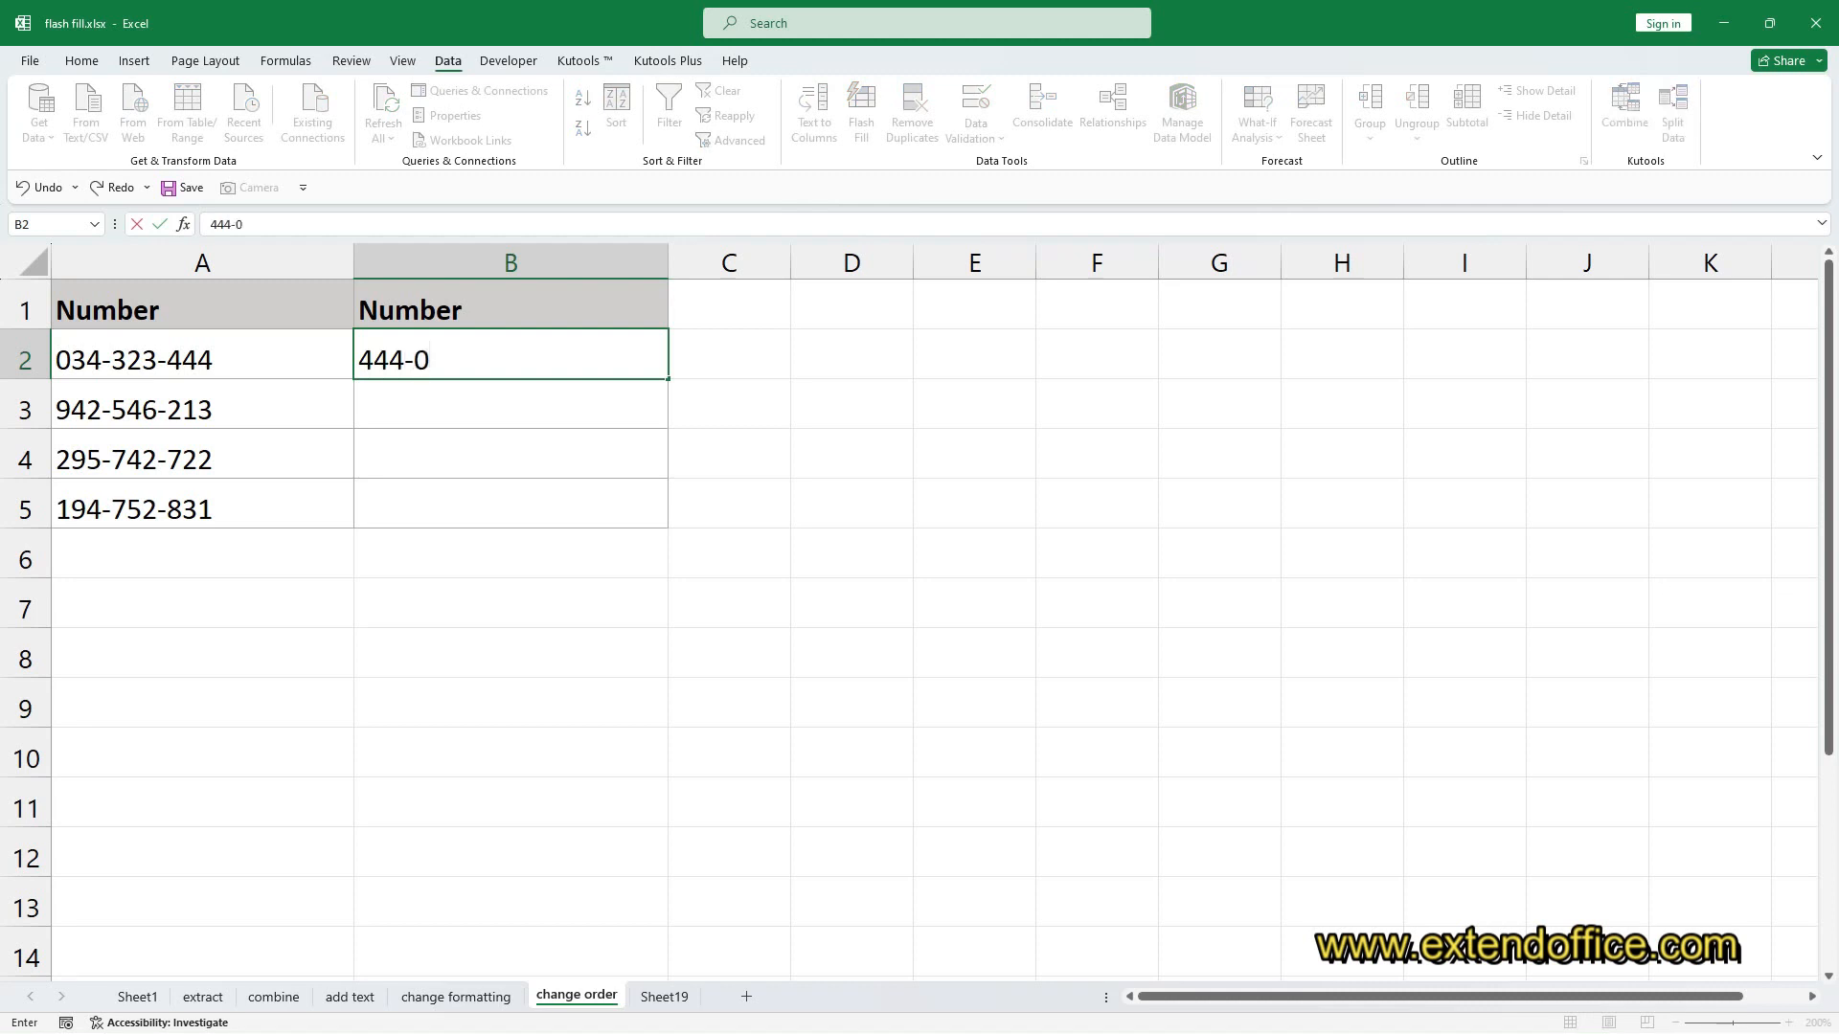
text(34-323)
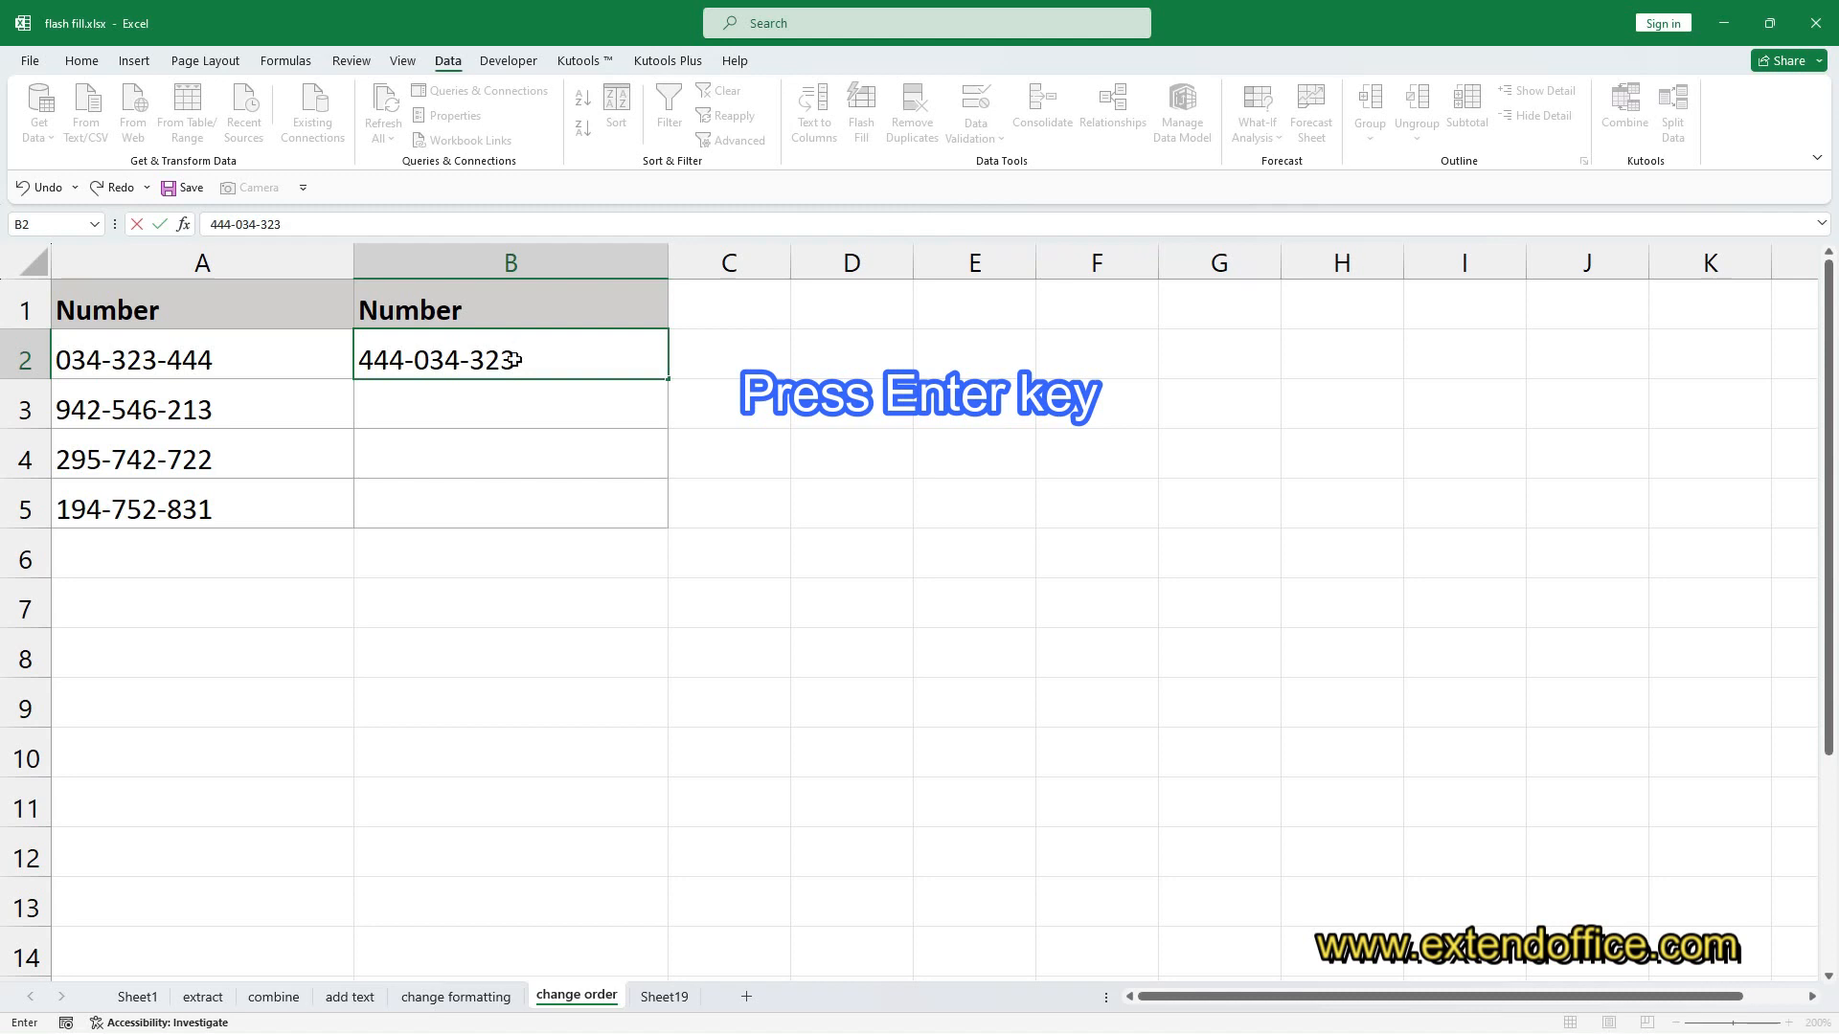
key(Return)
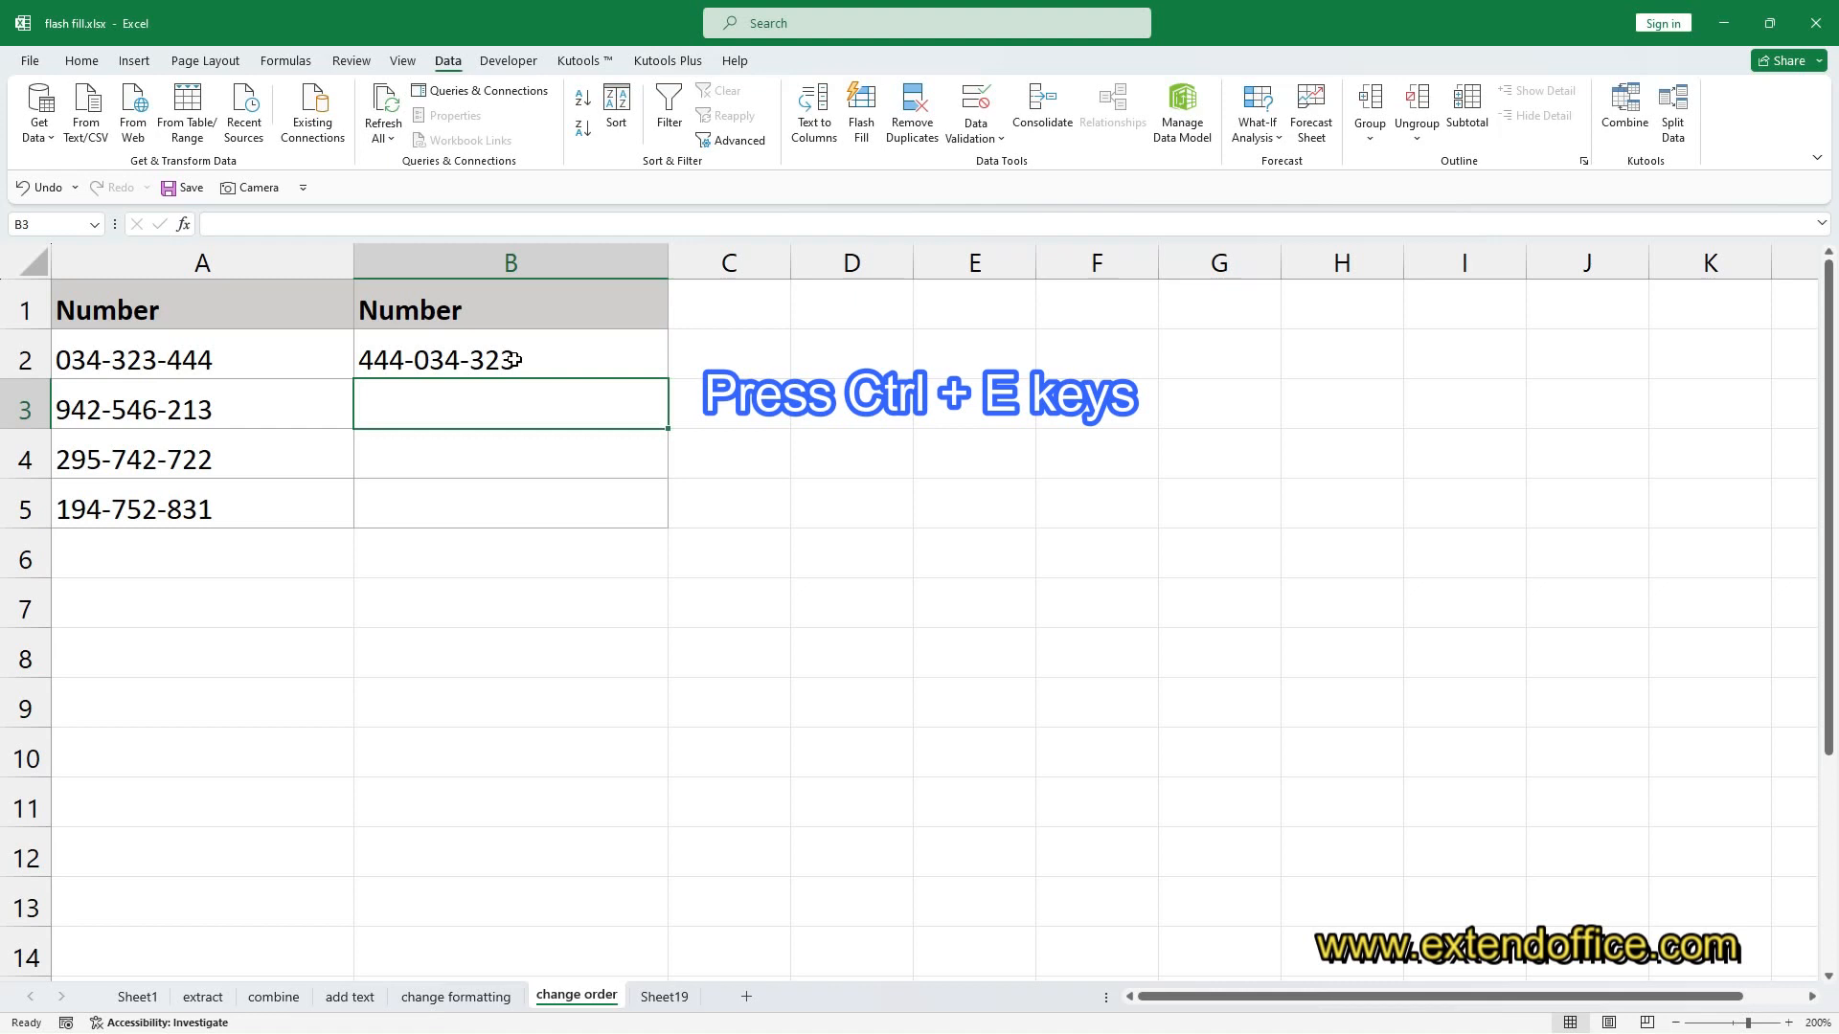
key(ctrl+e)
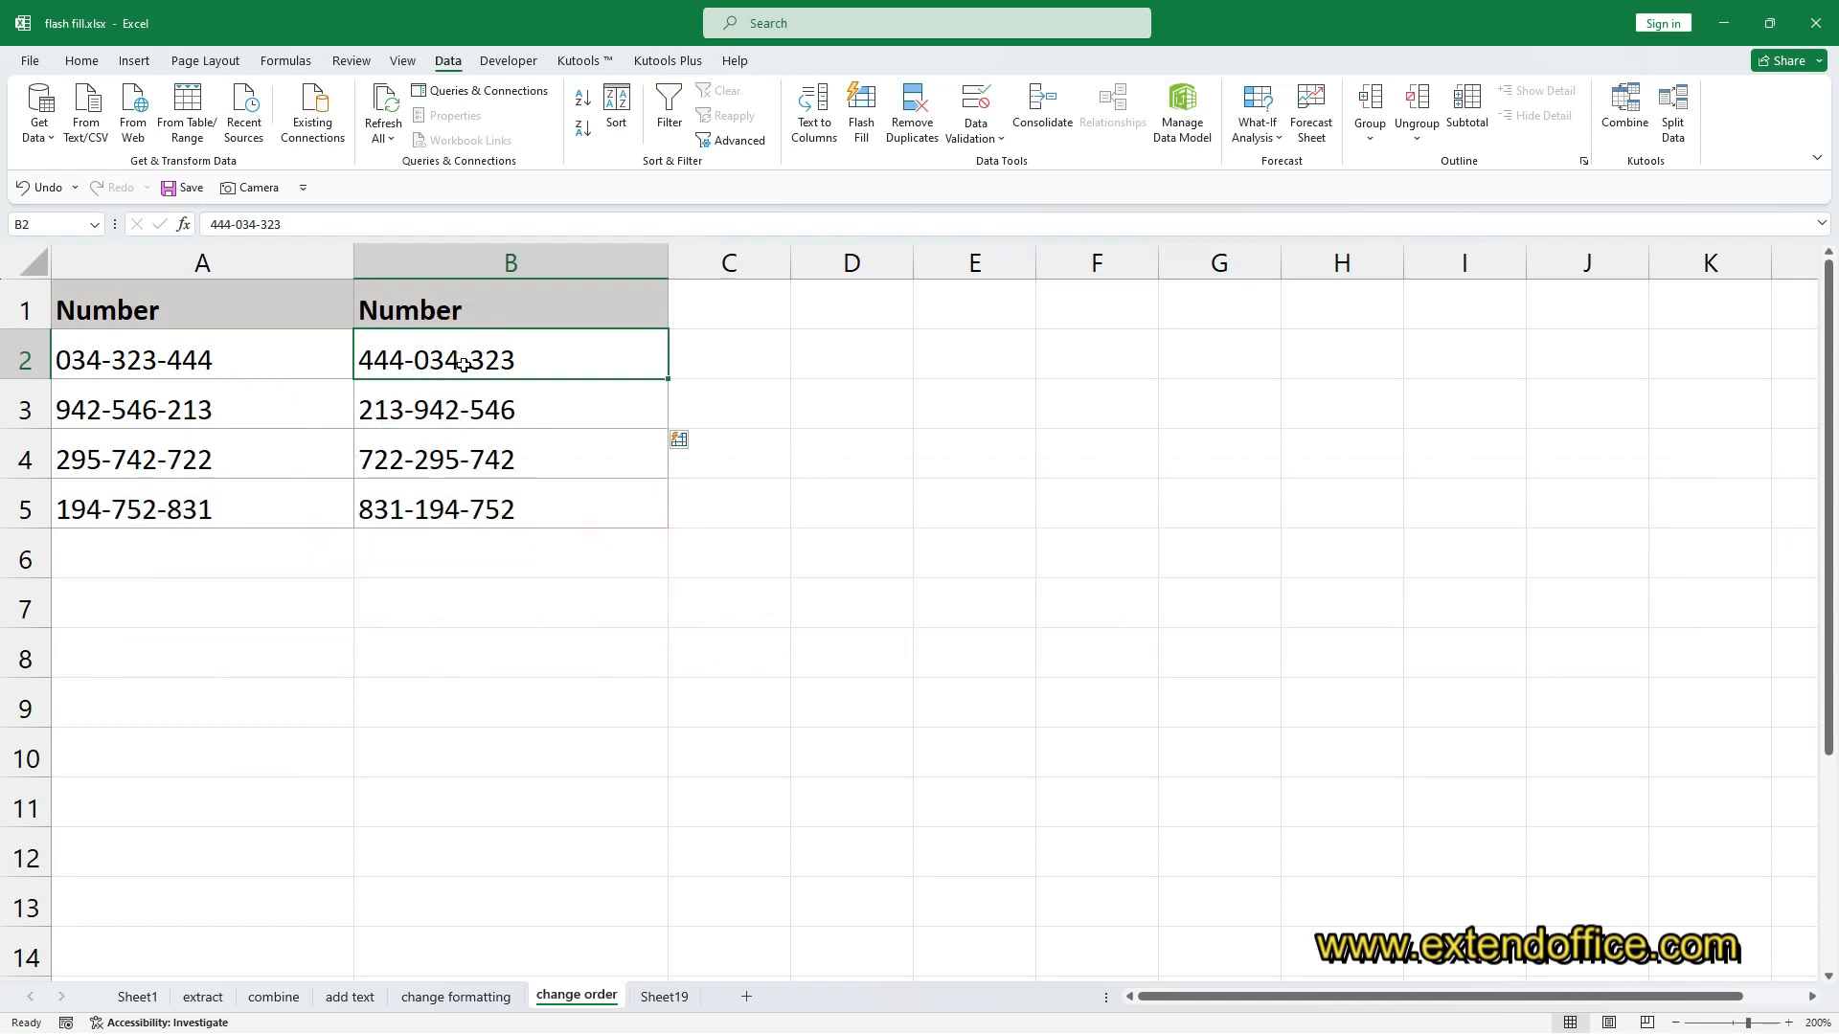
Change the source number in A2 of the change order sheet to 034-323-445
double_click(299, 363)
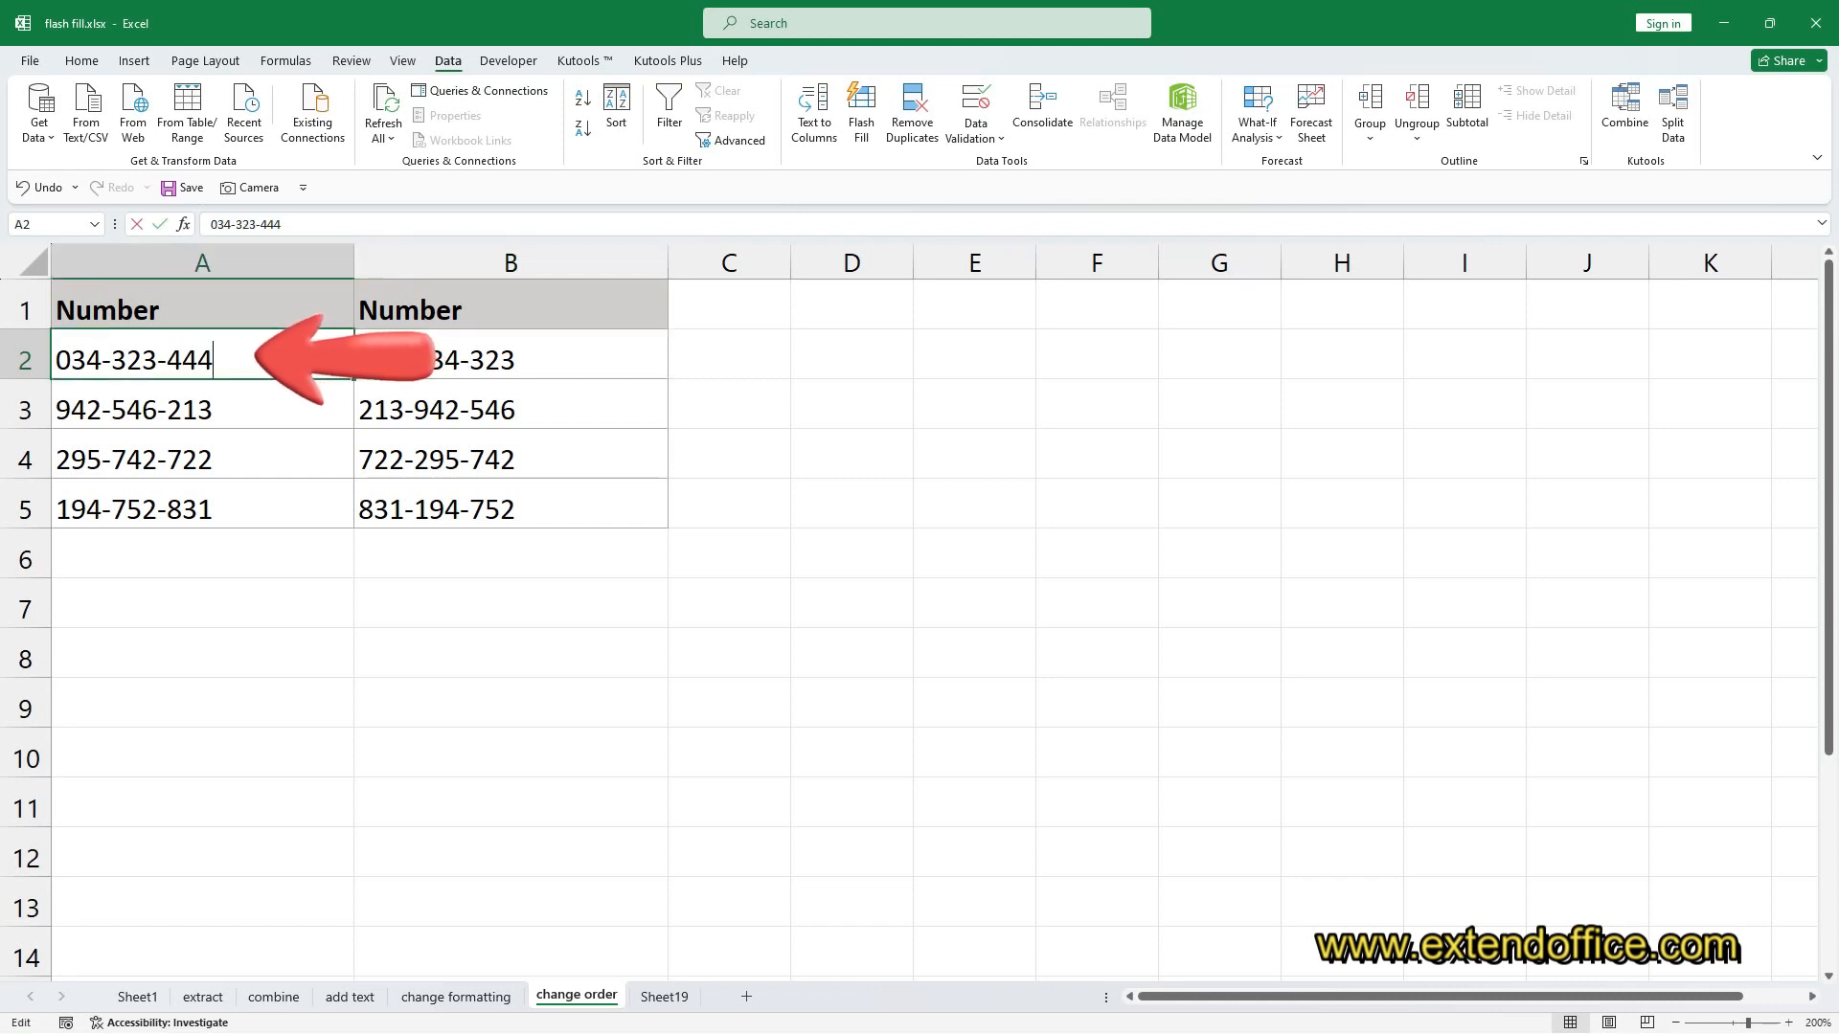
key(BackSpace)
text(5)
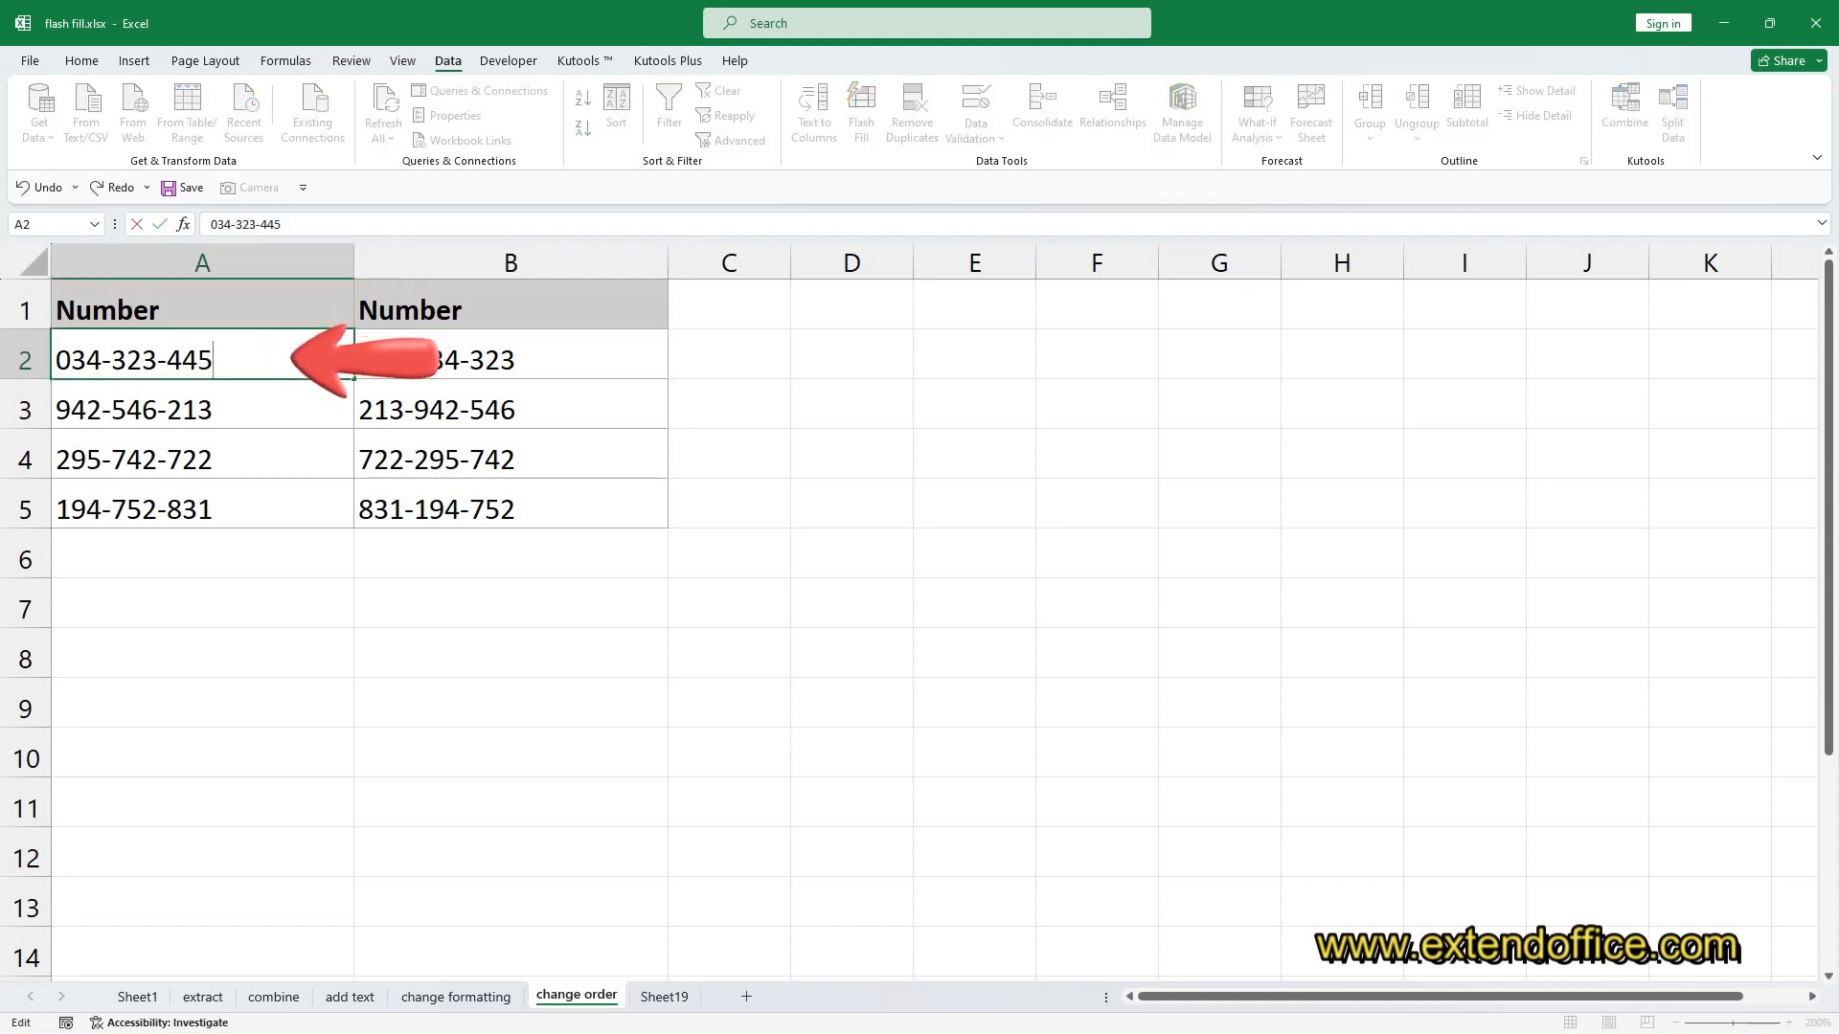
key(Return)
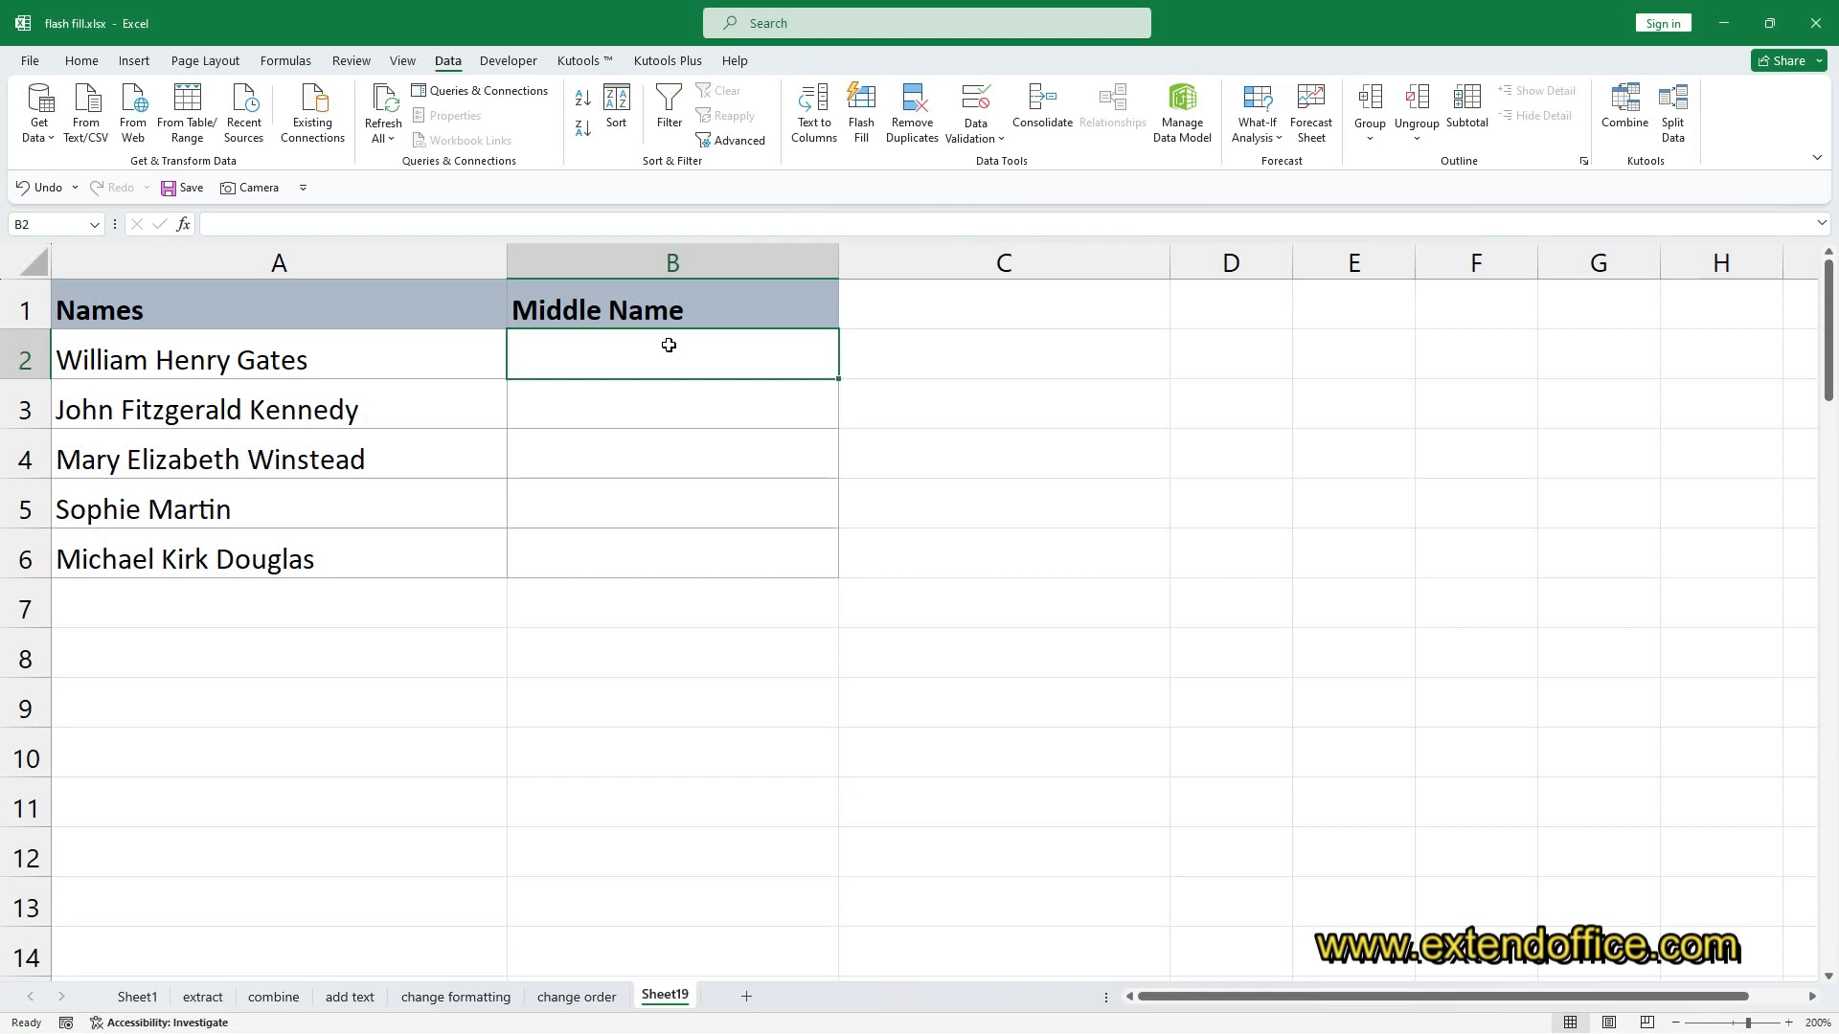
On Sheet19, enter the middle name from A2 in B2 and the middle name from A3 in B3
double_click(668, 345)
text(Henry)
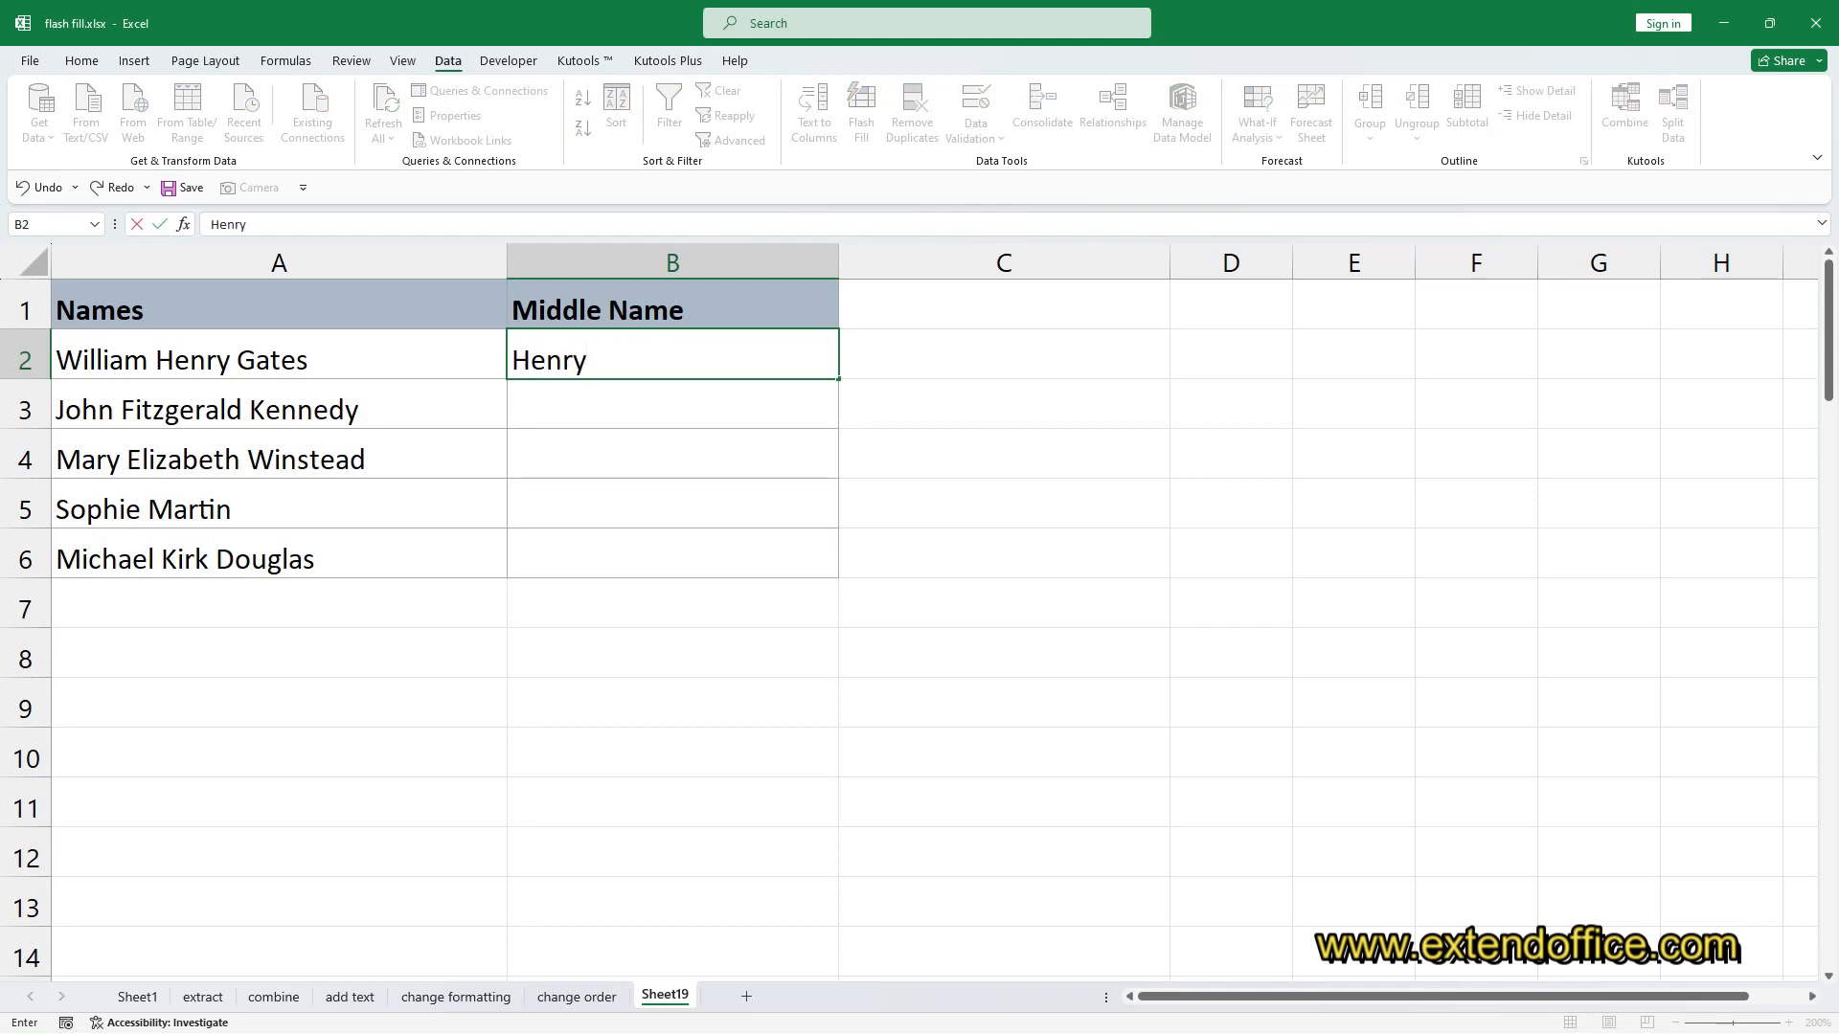
key(Return)
text(Fitzgerald)
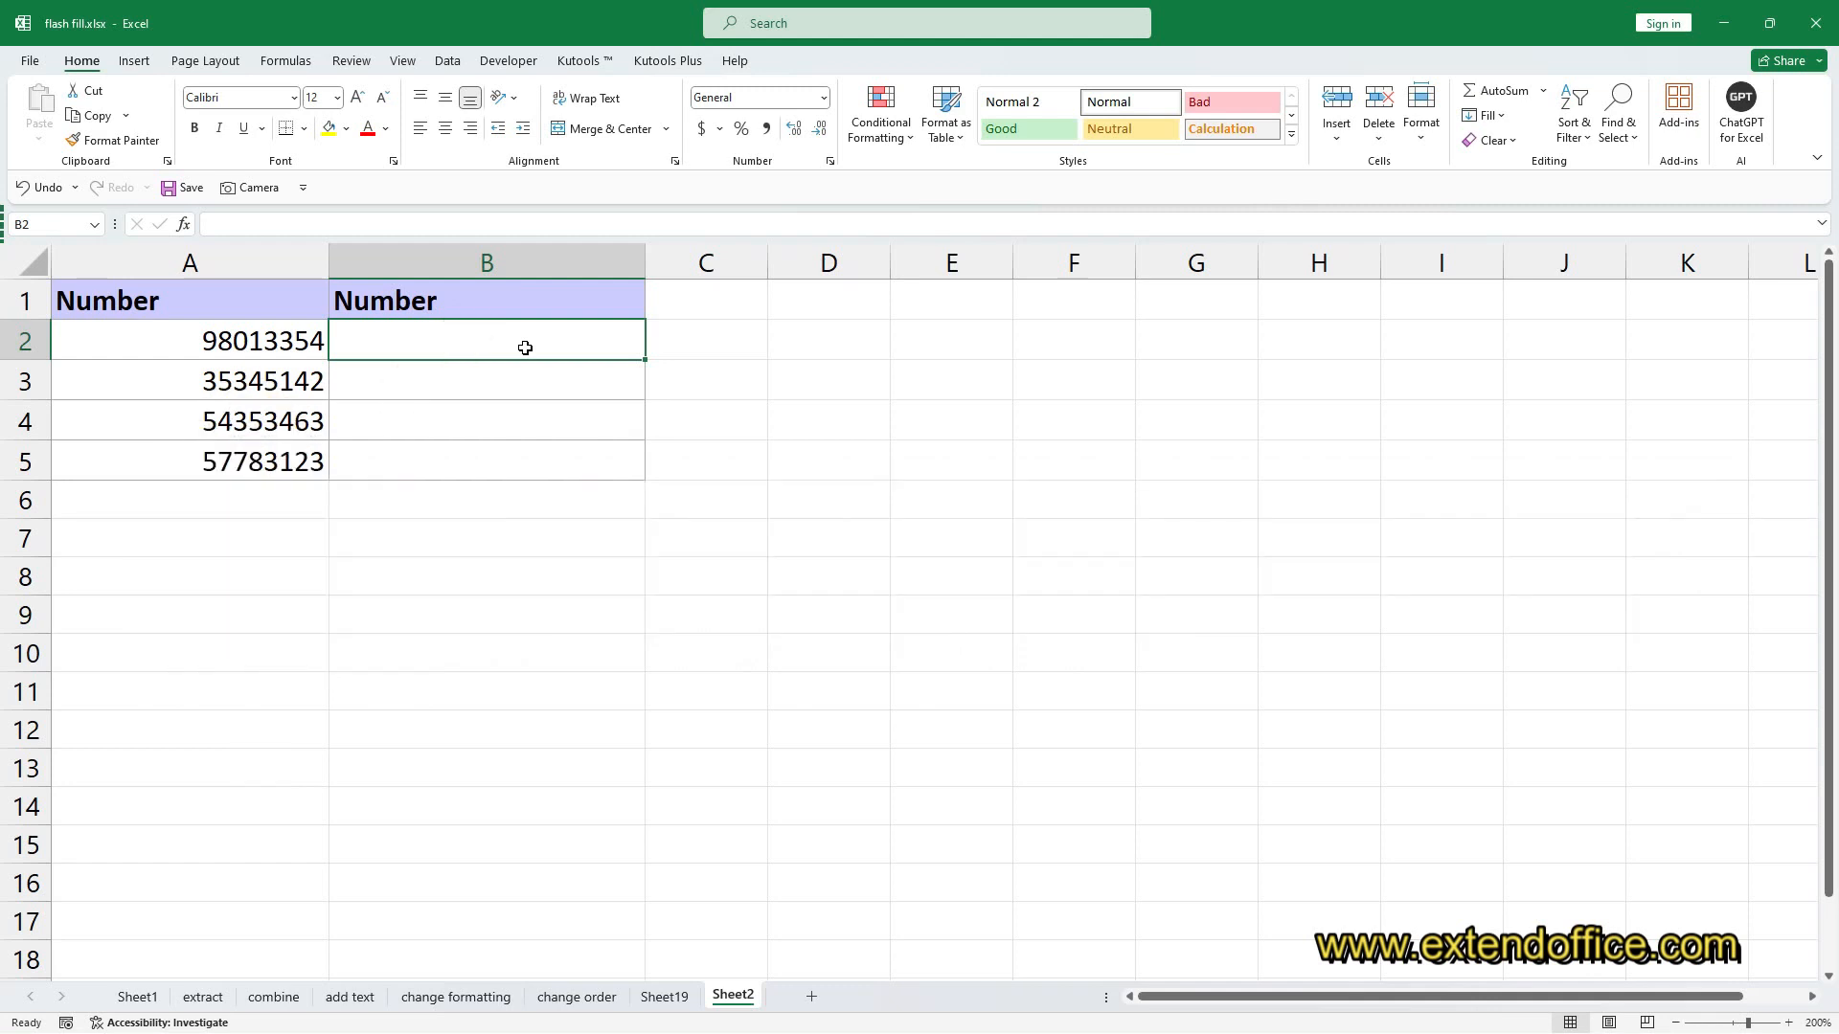
On Sheet2, enter 98-0133-54 in B2, begin the next number in B3 and accept the Flash Fill suggestions through B5
text(98-0133-54)
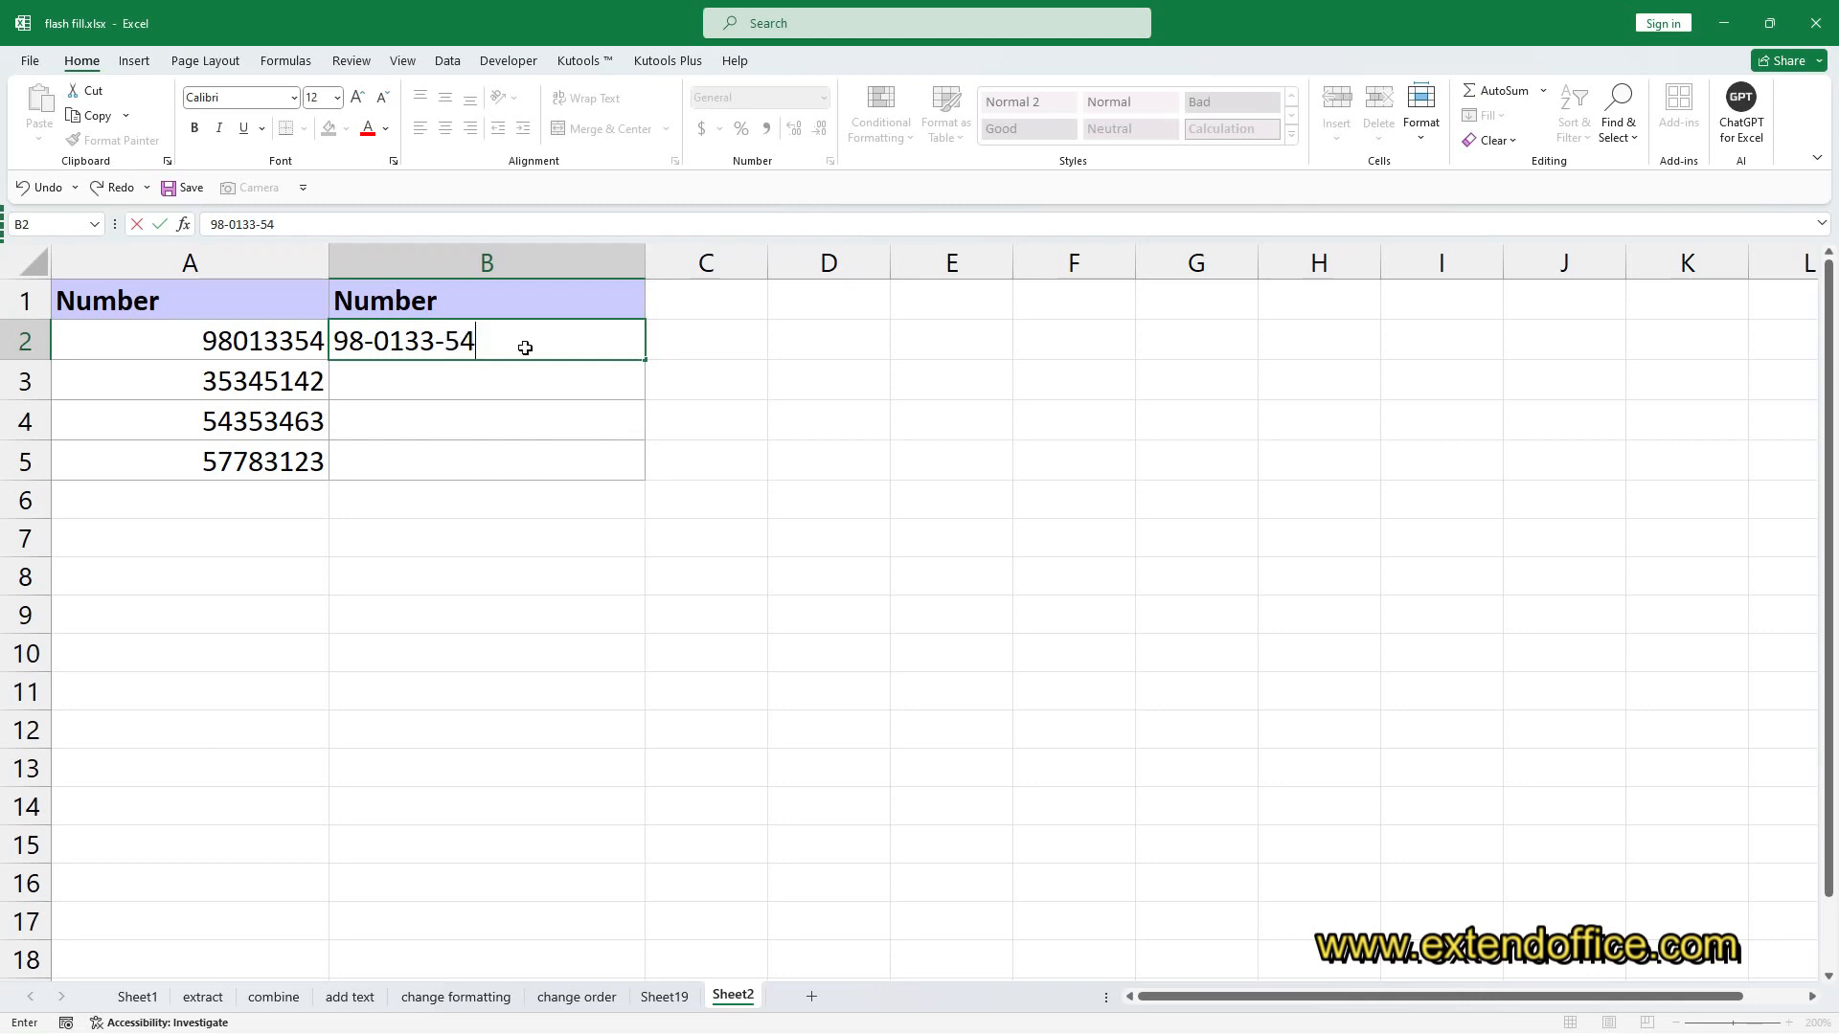
key(Return)
text(35-3451-54)
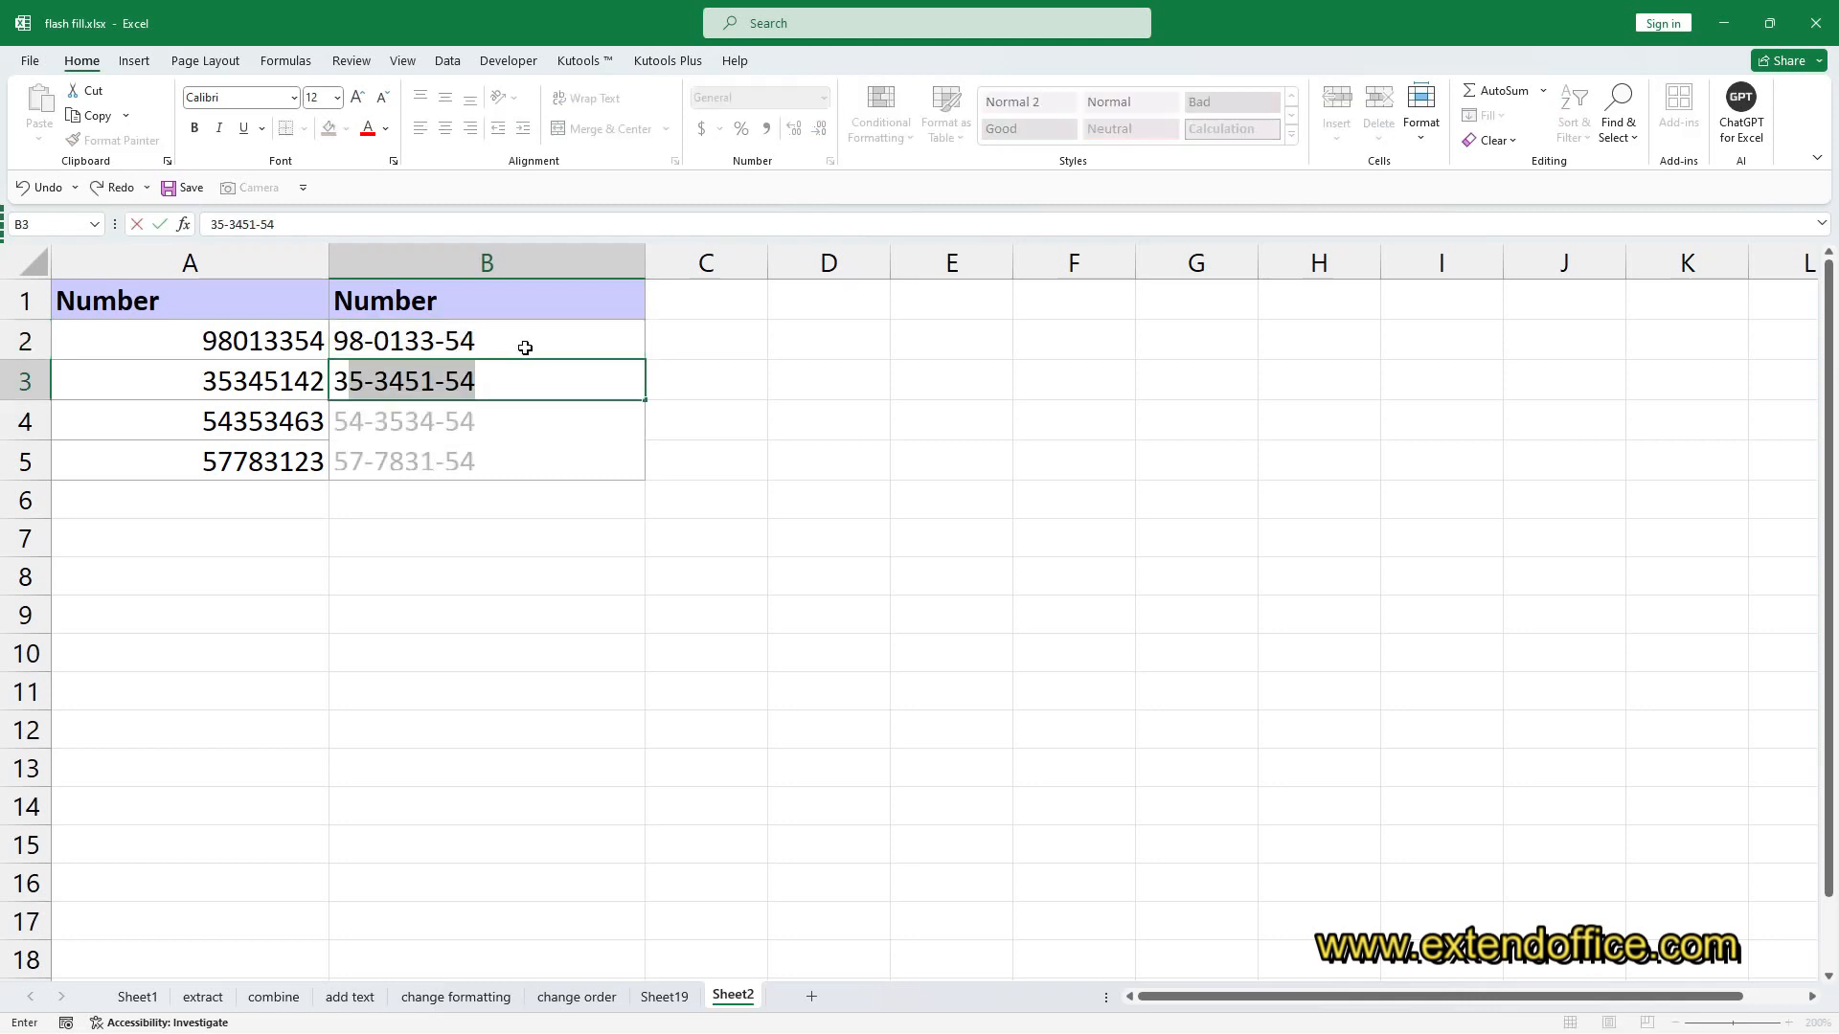
key(Return)
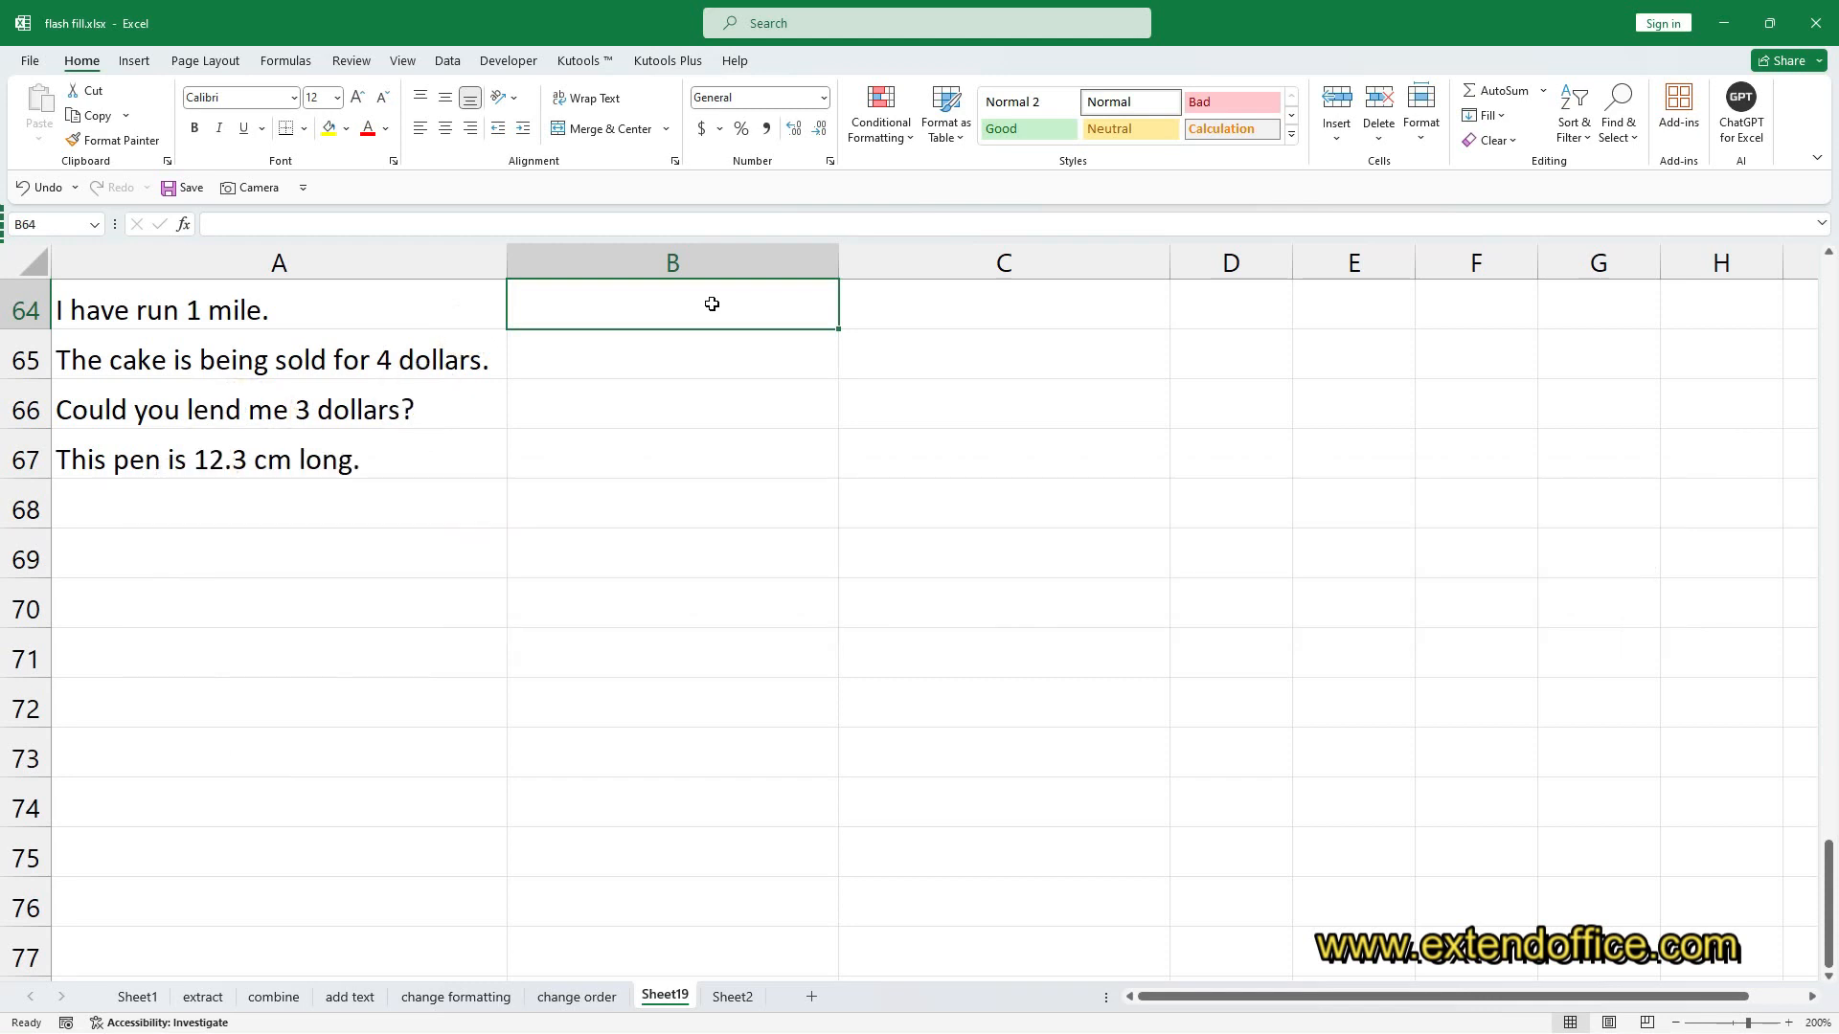
On Sheet19, enter 1 in B64, Flash Fill the numbers from the sentences below it and select B67
text(1)
key(Return)
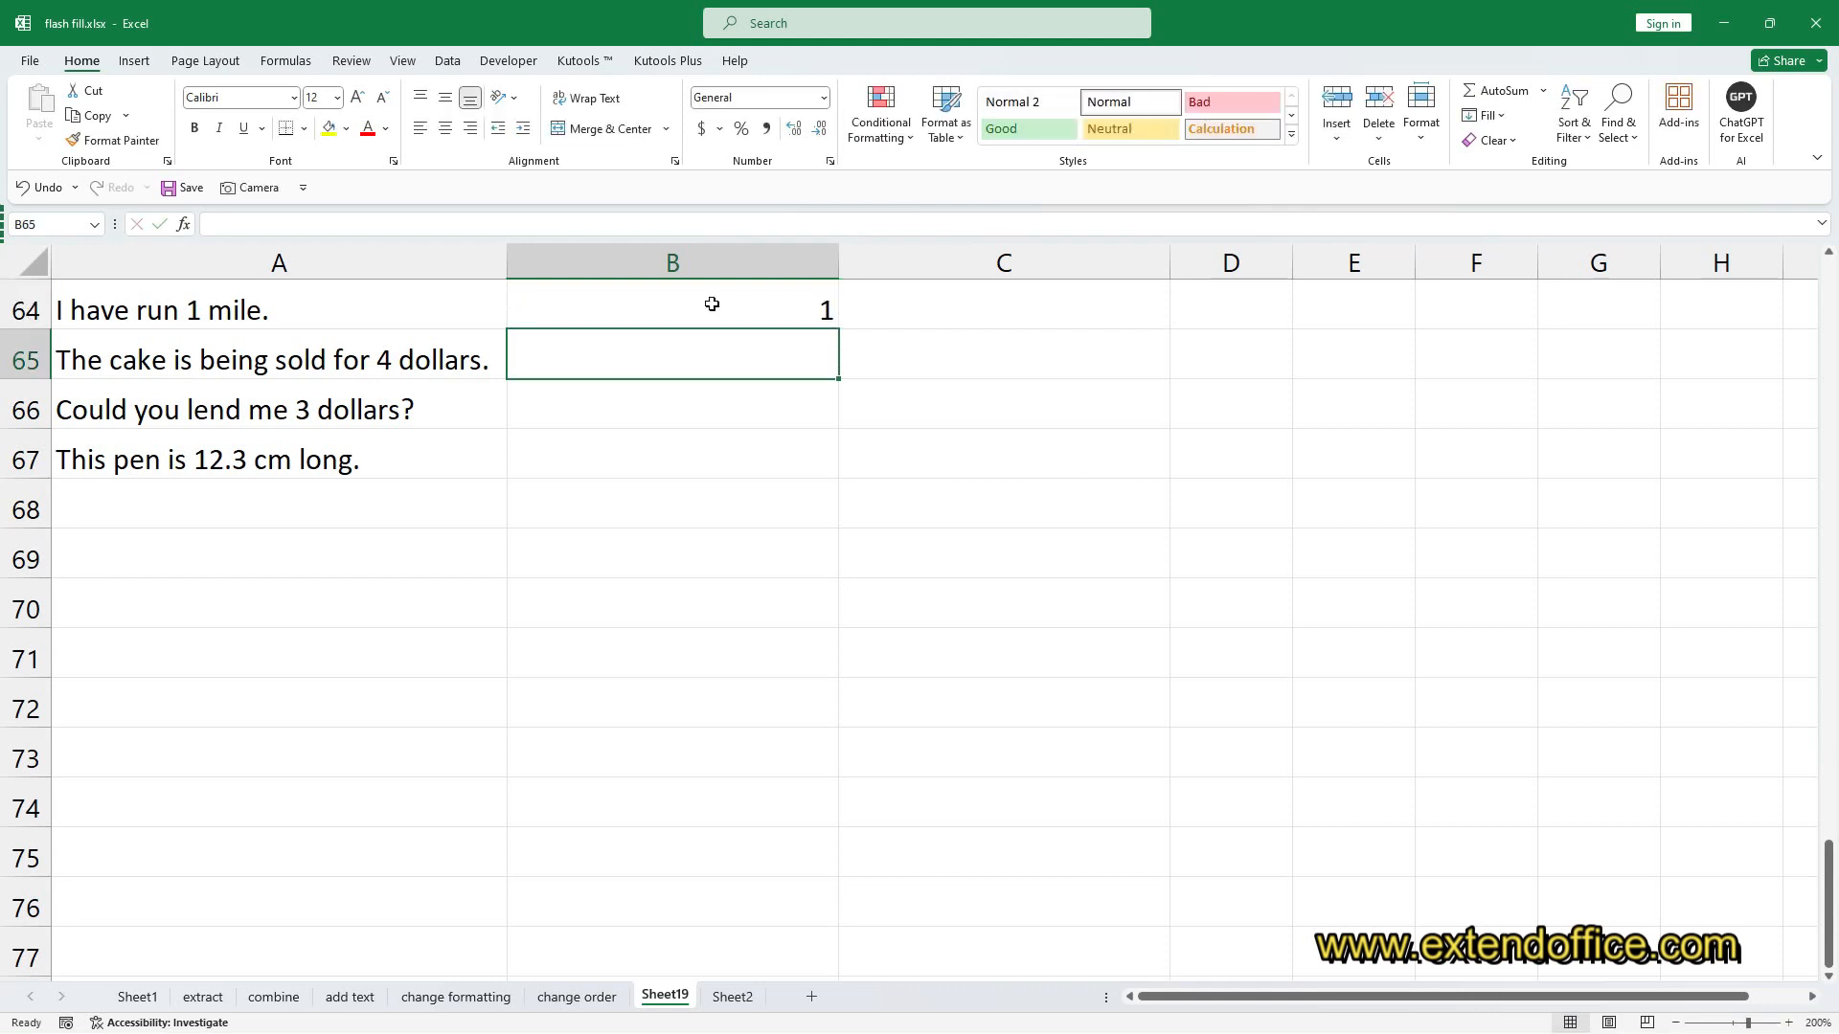
key(ctrl+e)
click(722, 447)
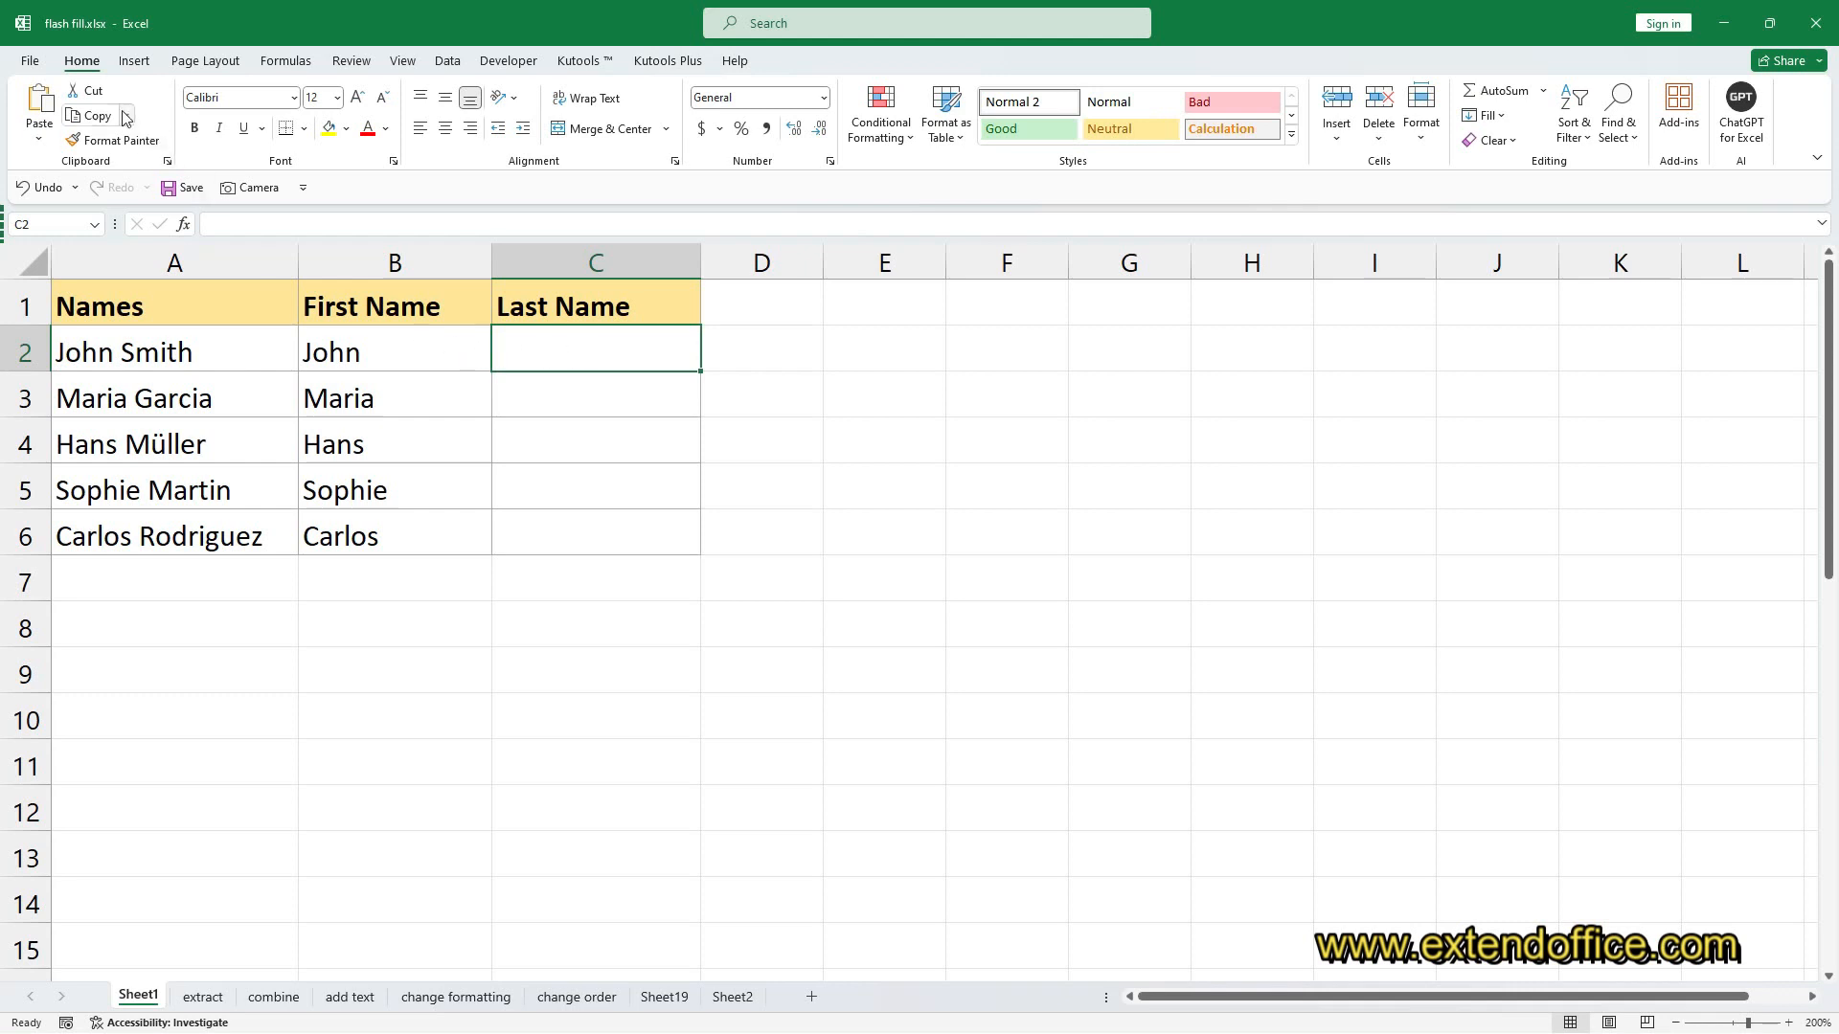
Turn off Automatically Flash Fill in the Advanced editing options and apply the change
click(30, 62)
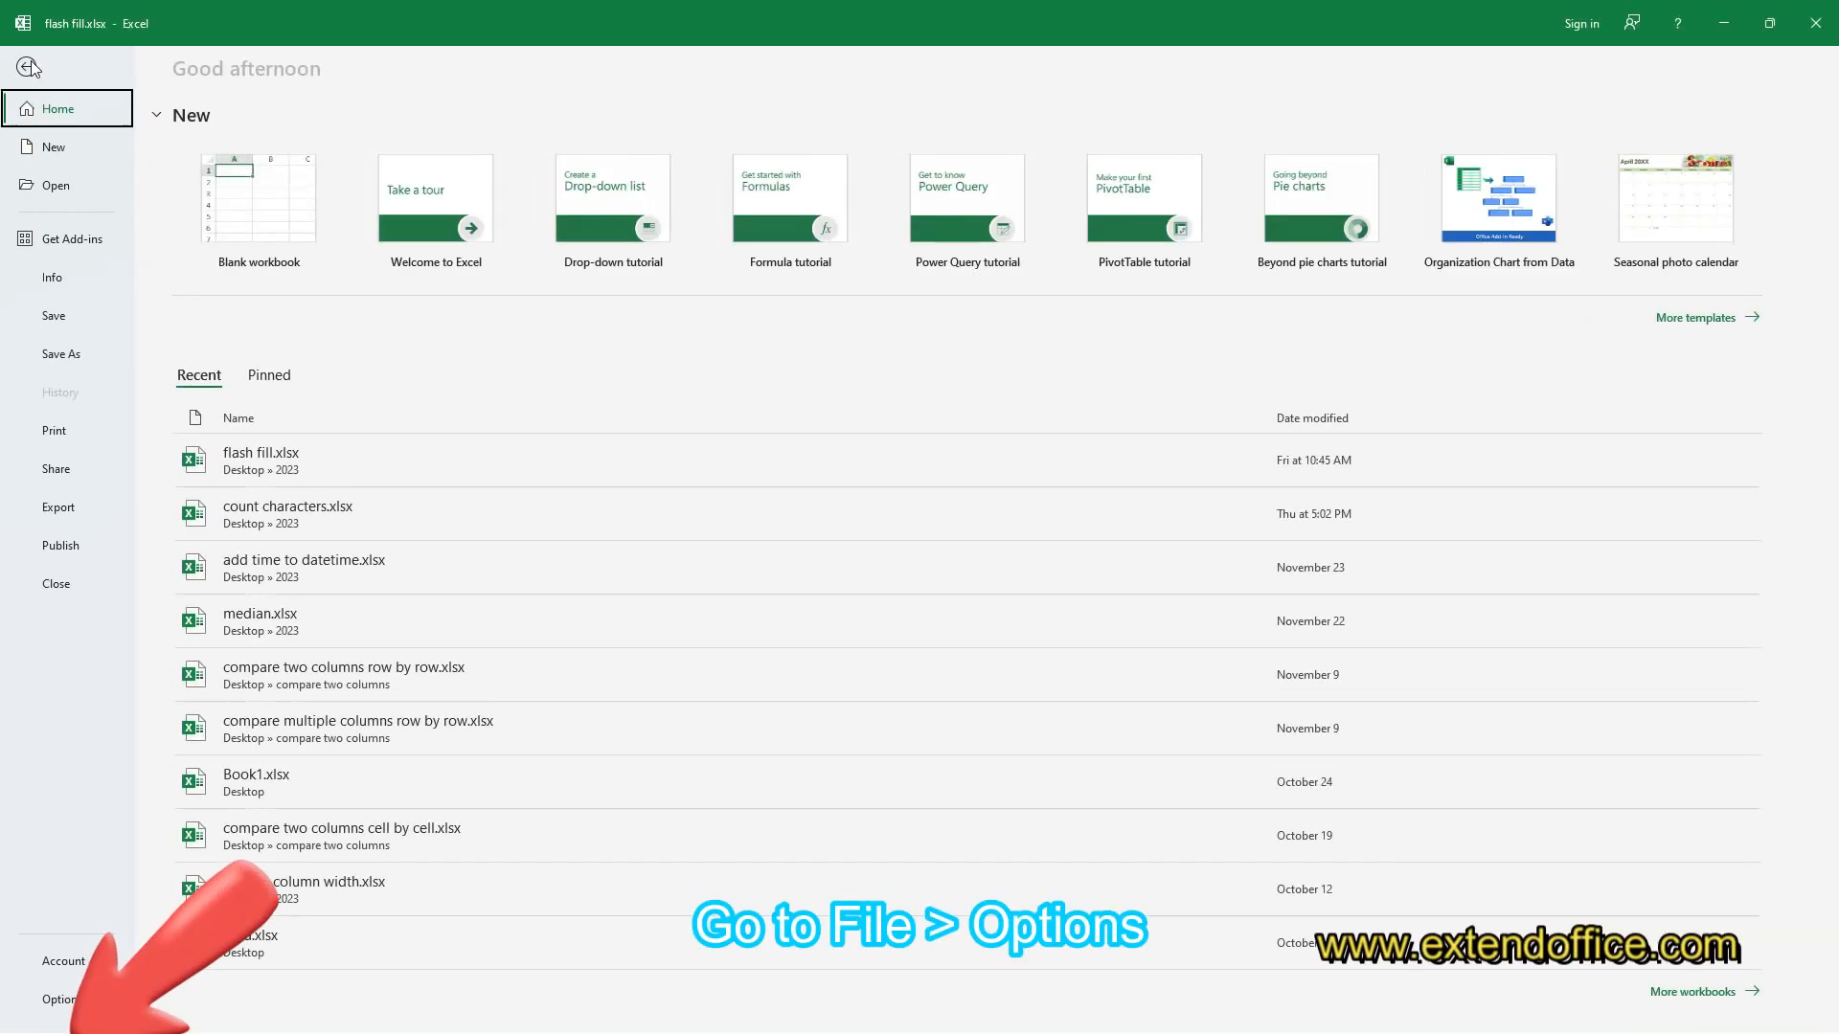
click(67, 1001)
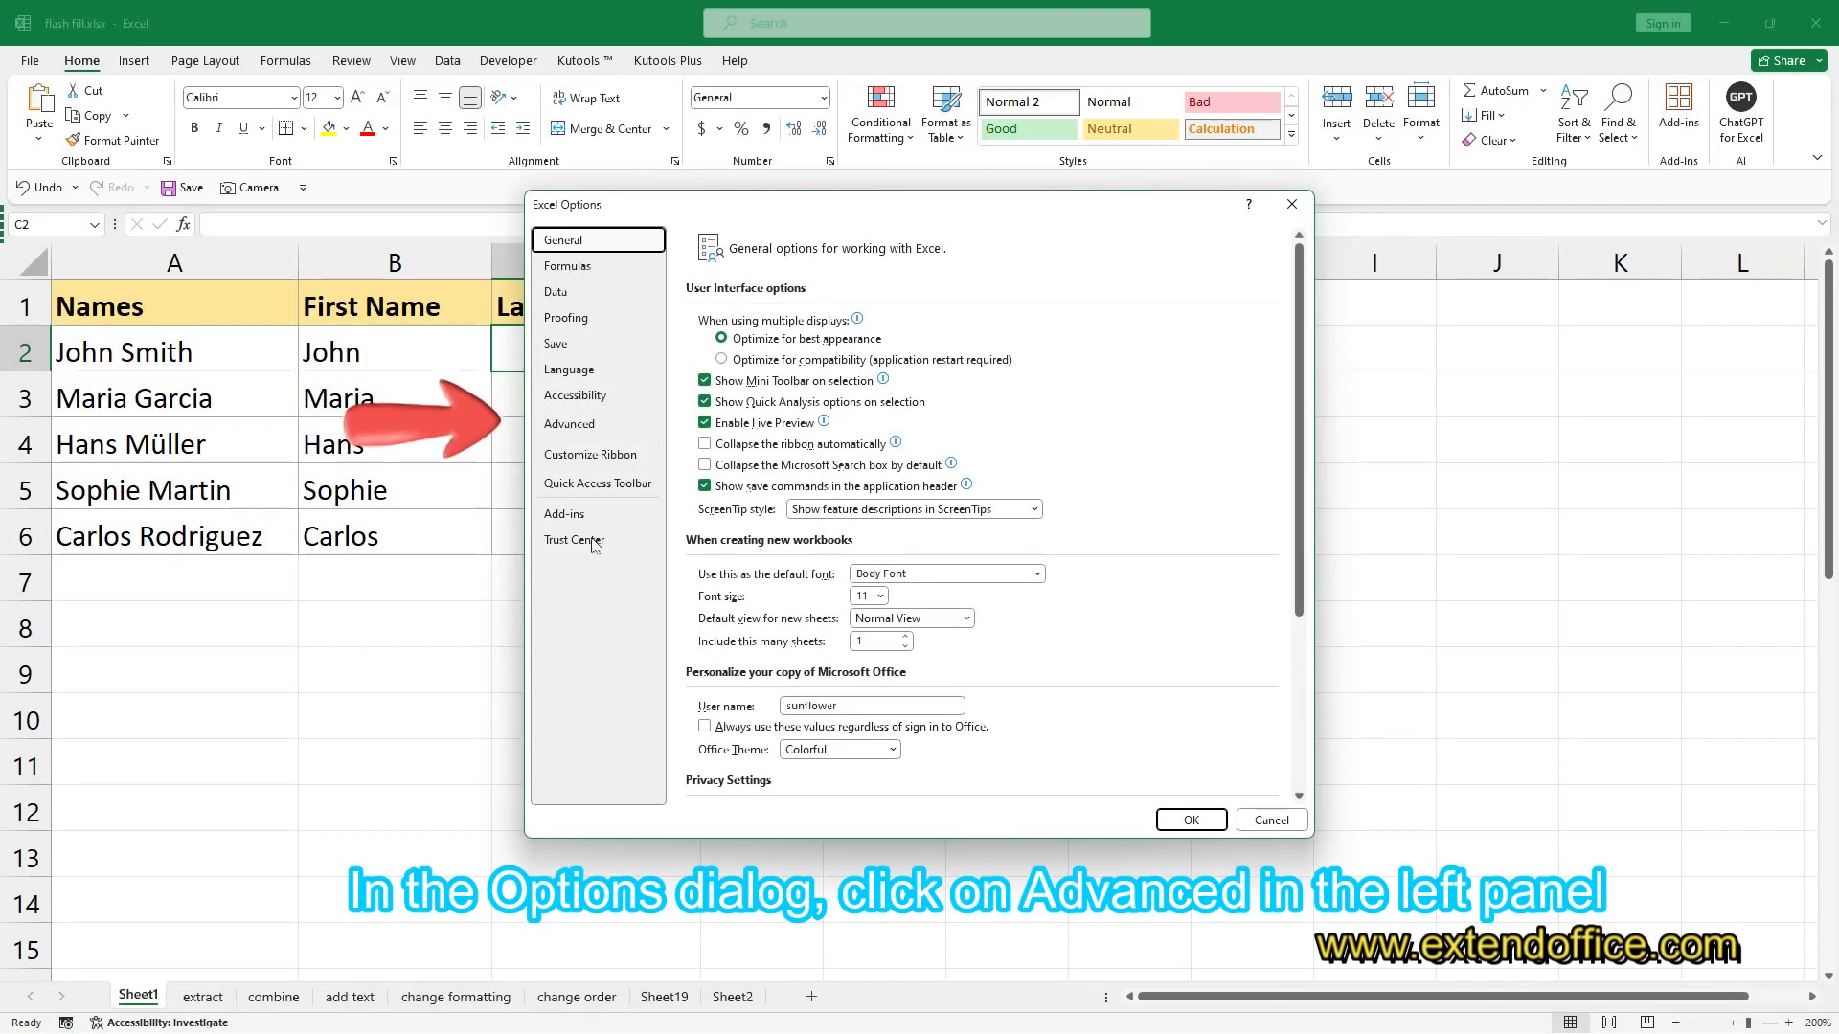
click(591, 423)
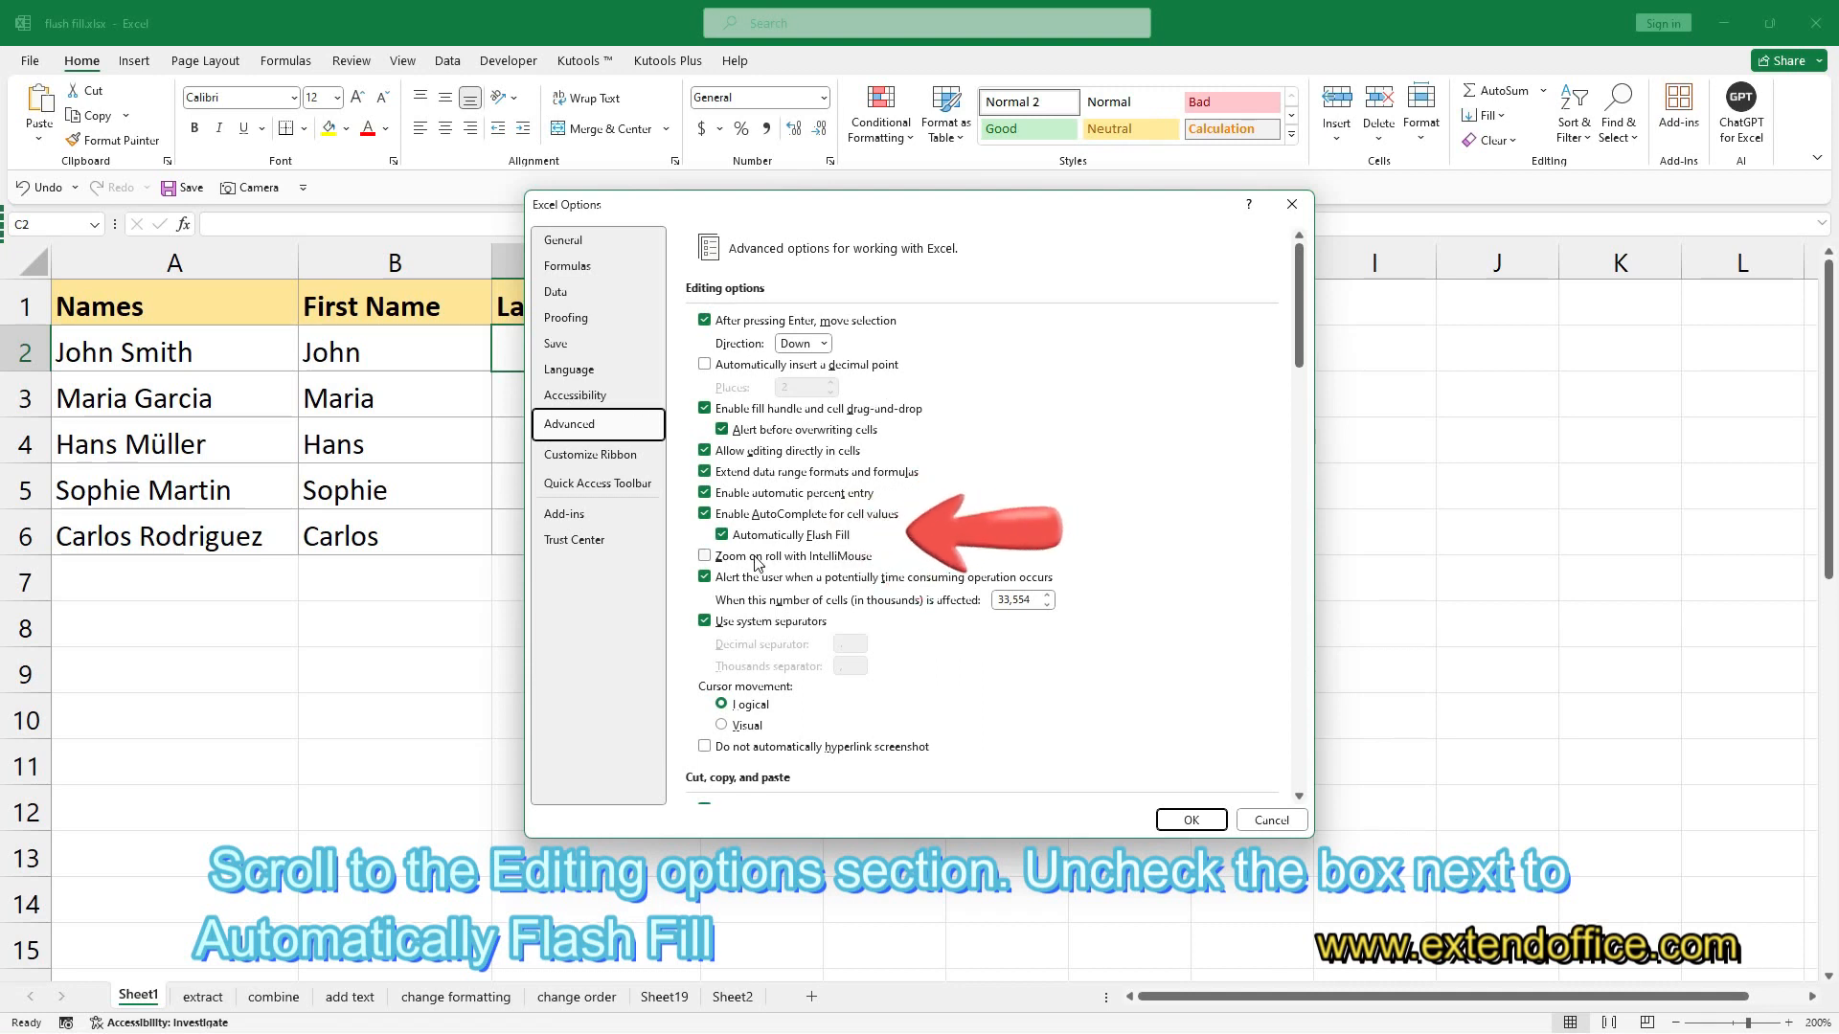
click(723, 536)
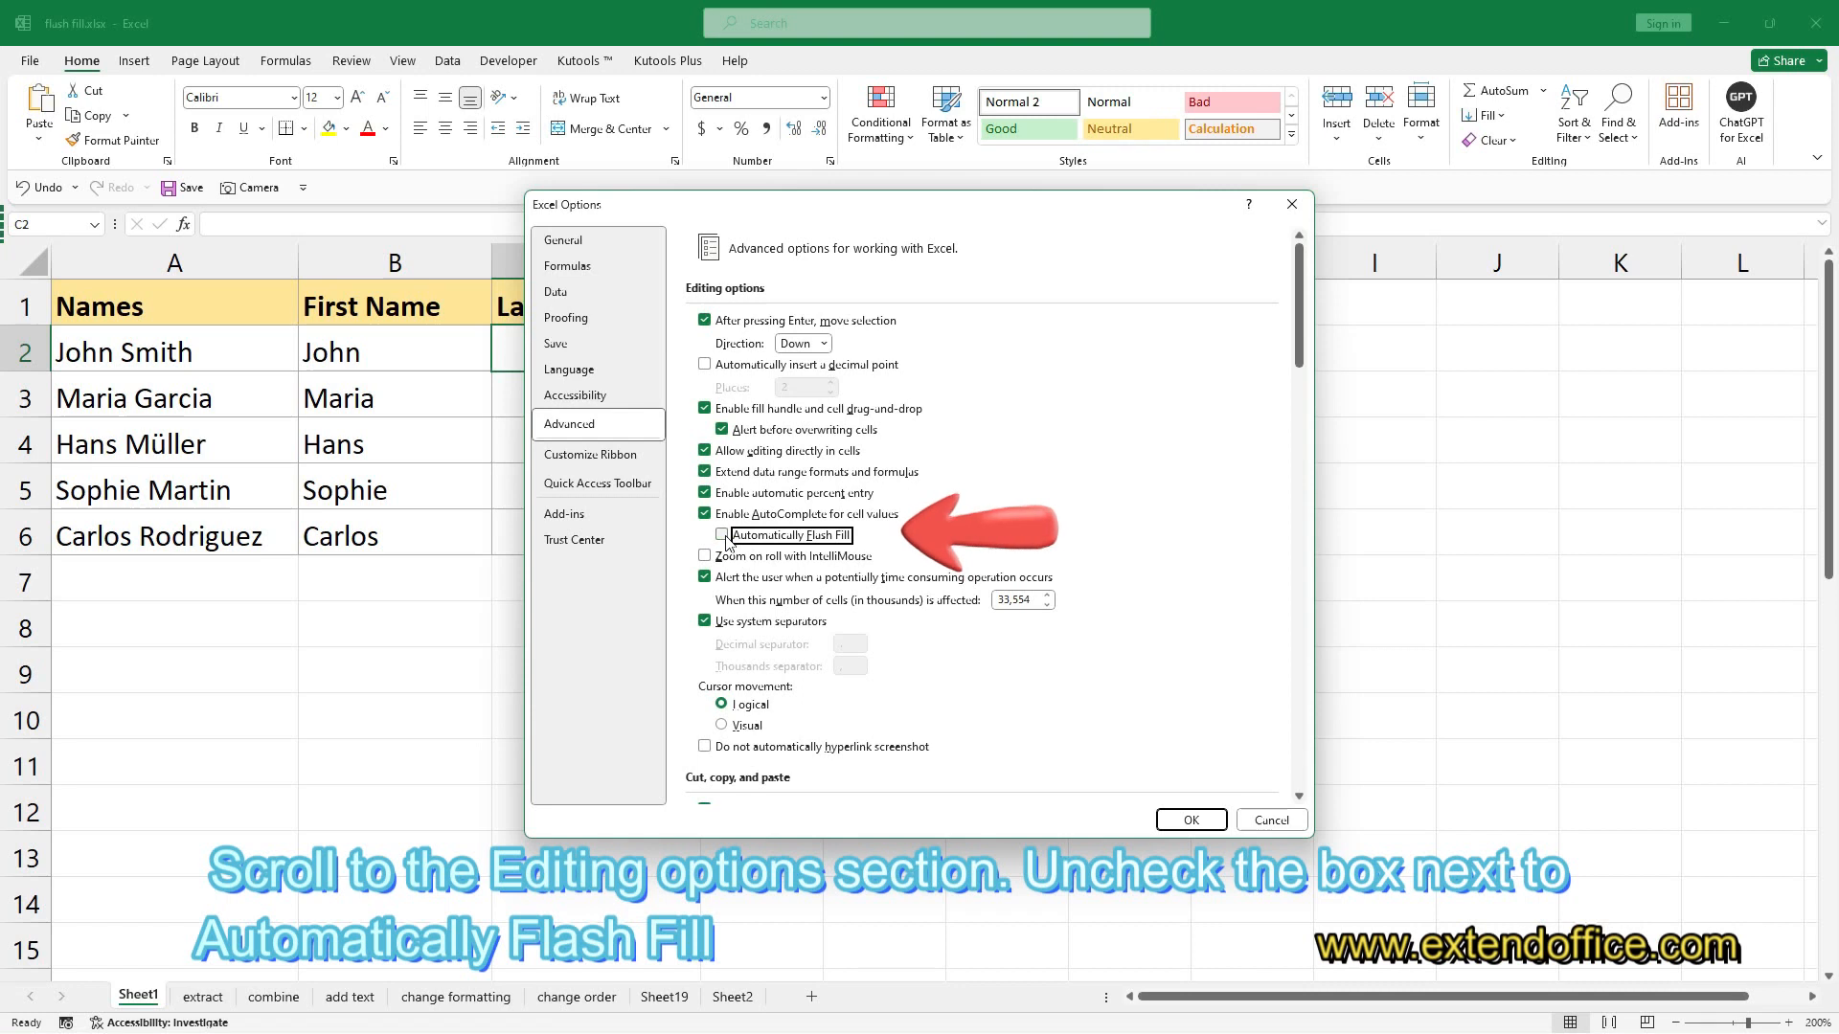
click(1190, 816)
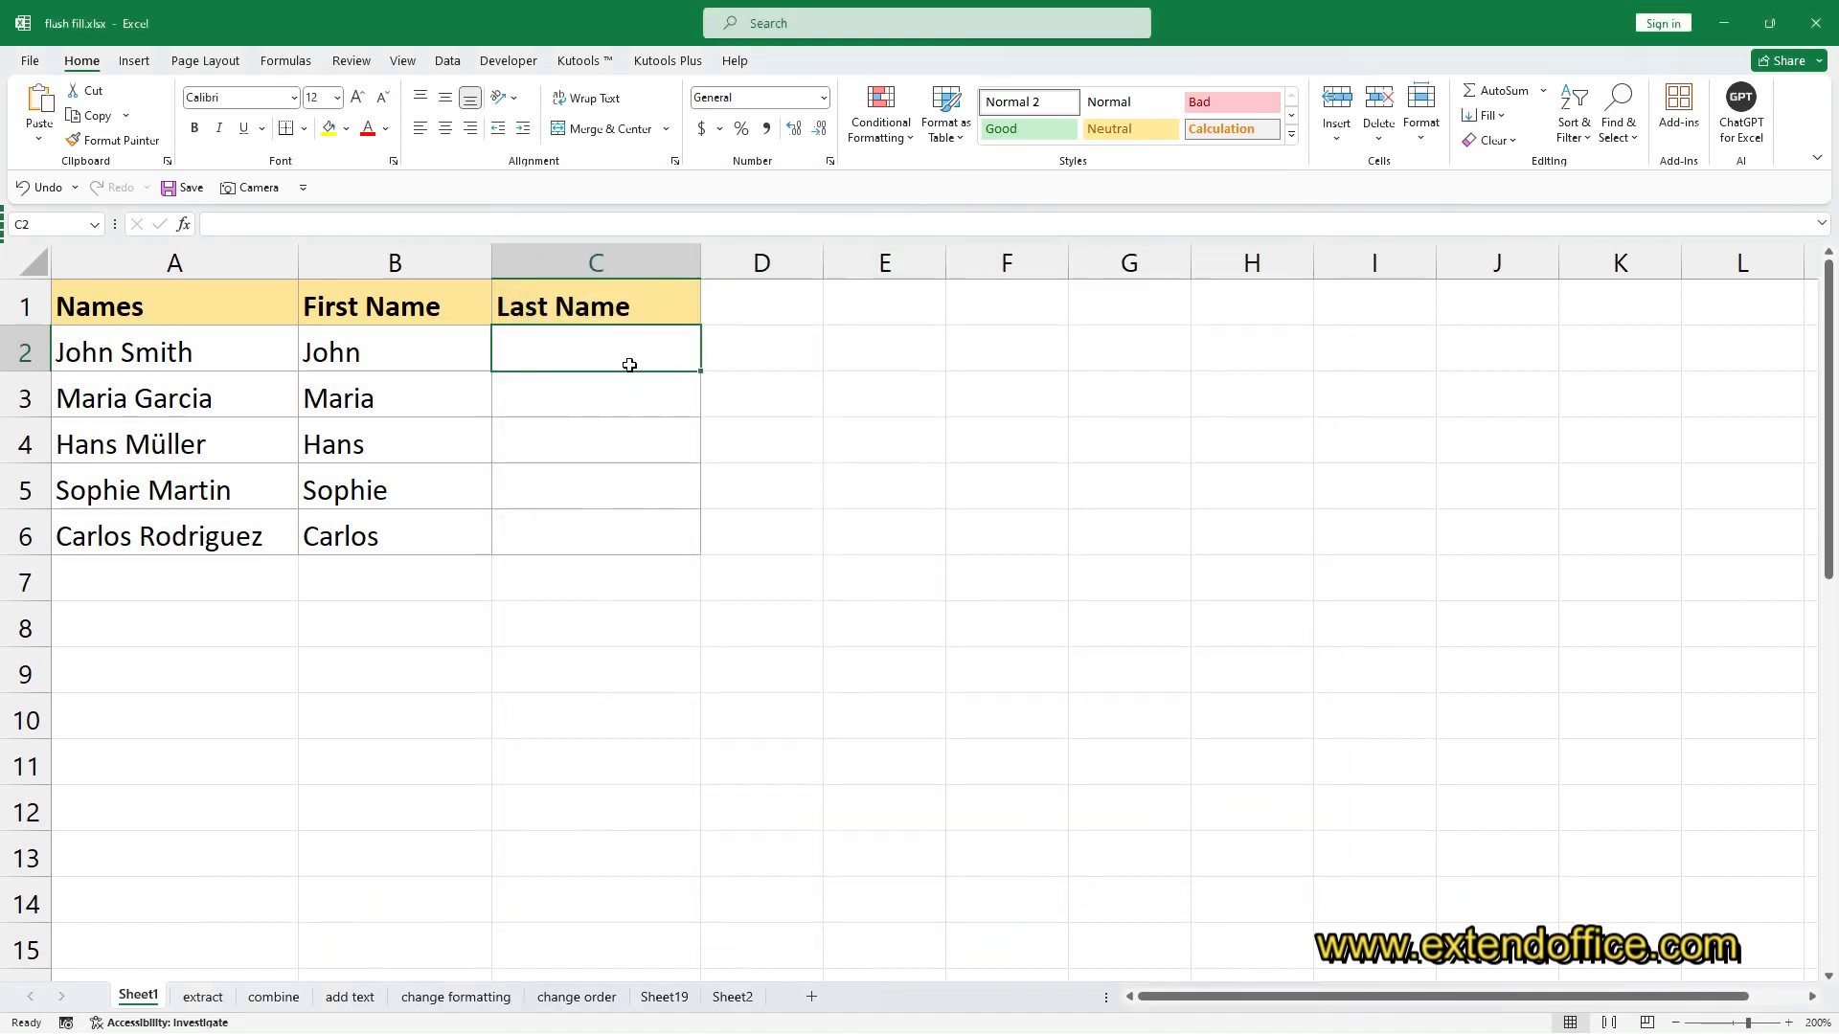
On Sheet1, enter the last name from A2 in C2 and begin the next last name in C3
text(Smith)
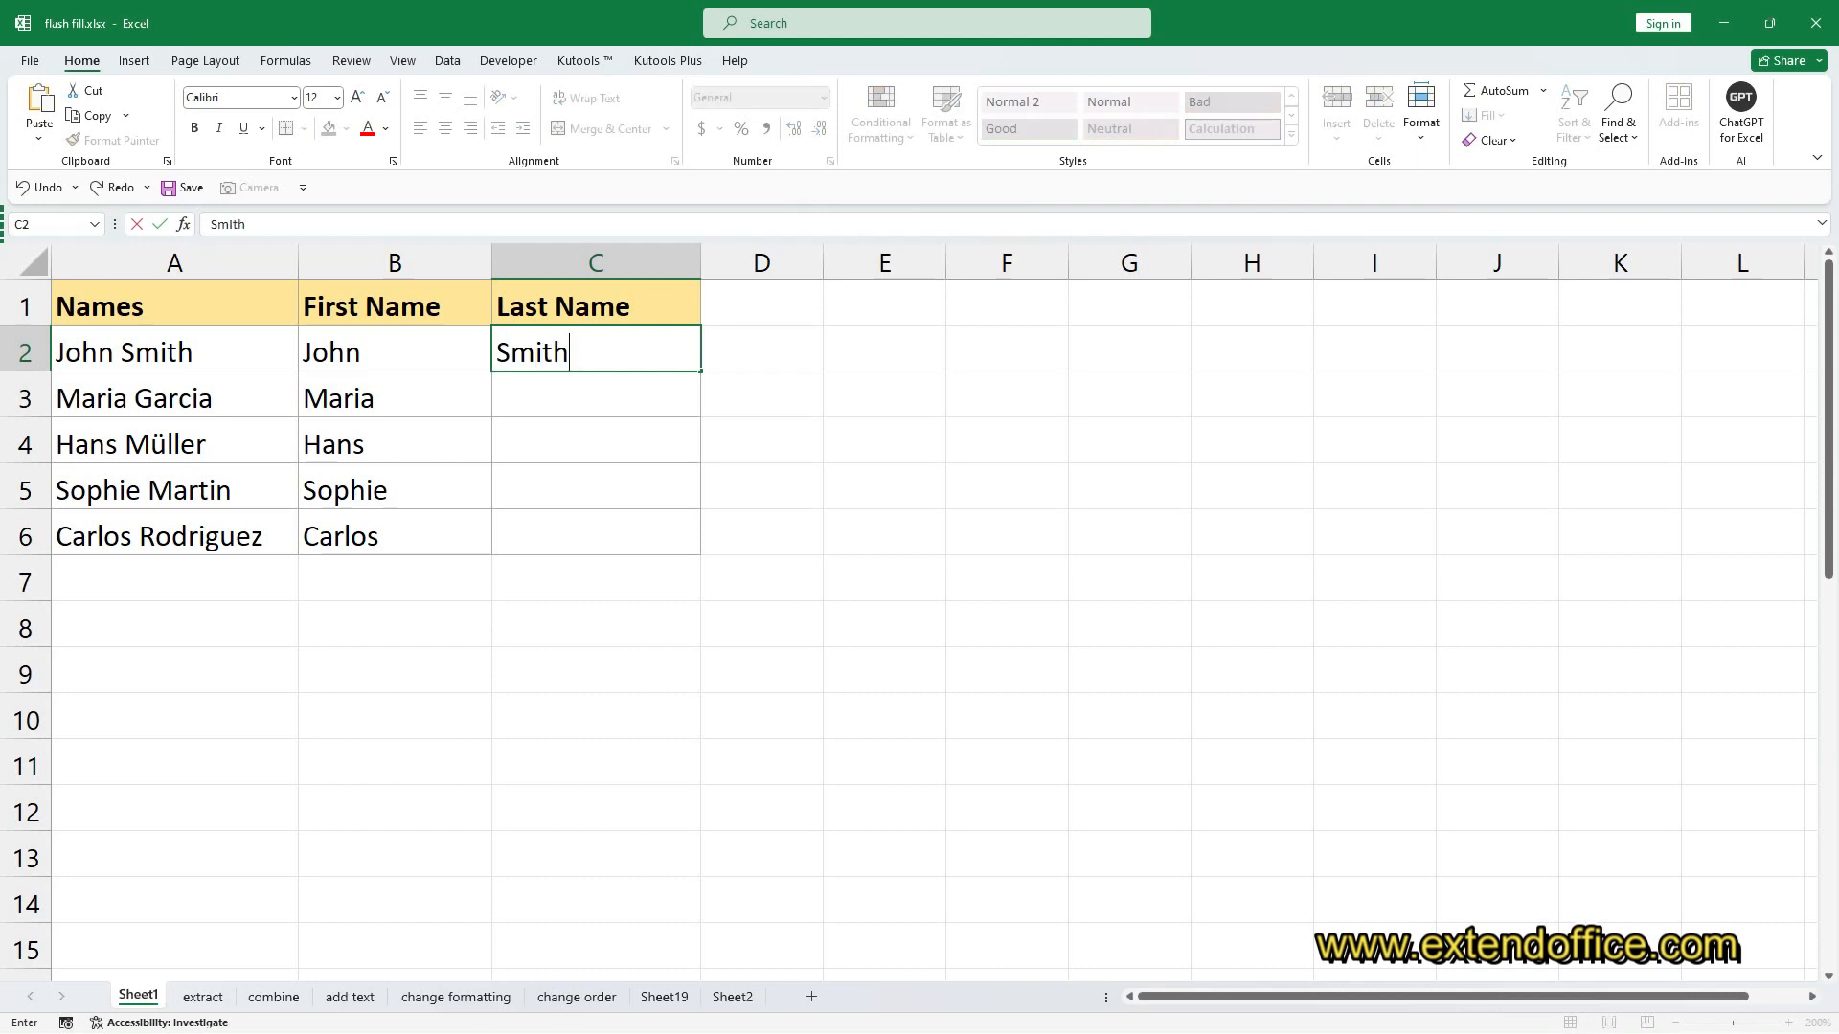
key(Return)
text(G)
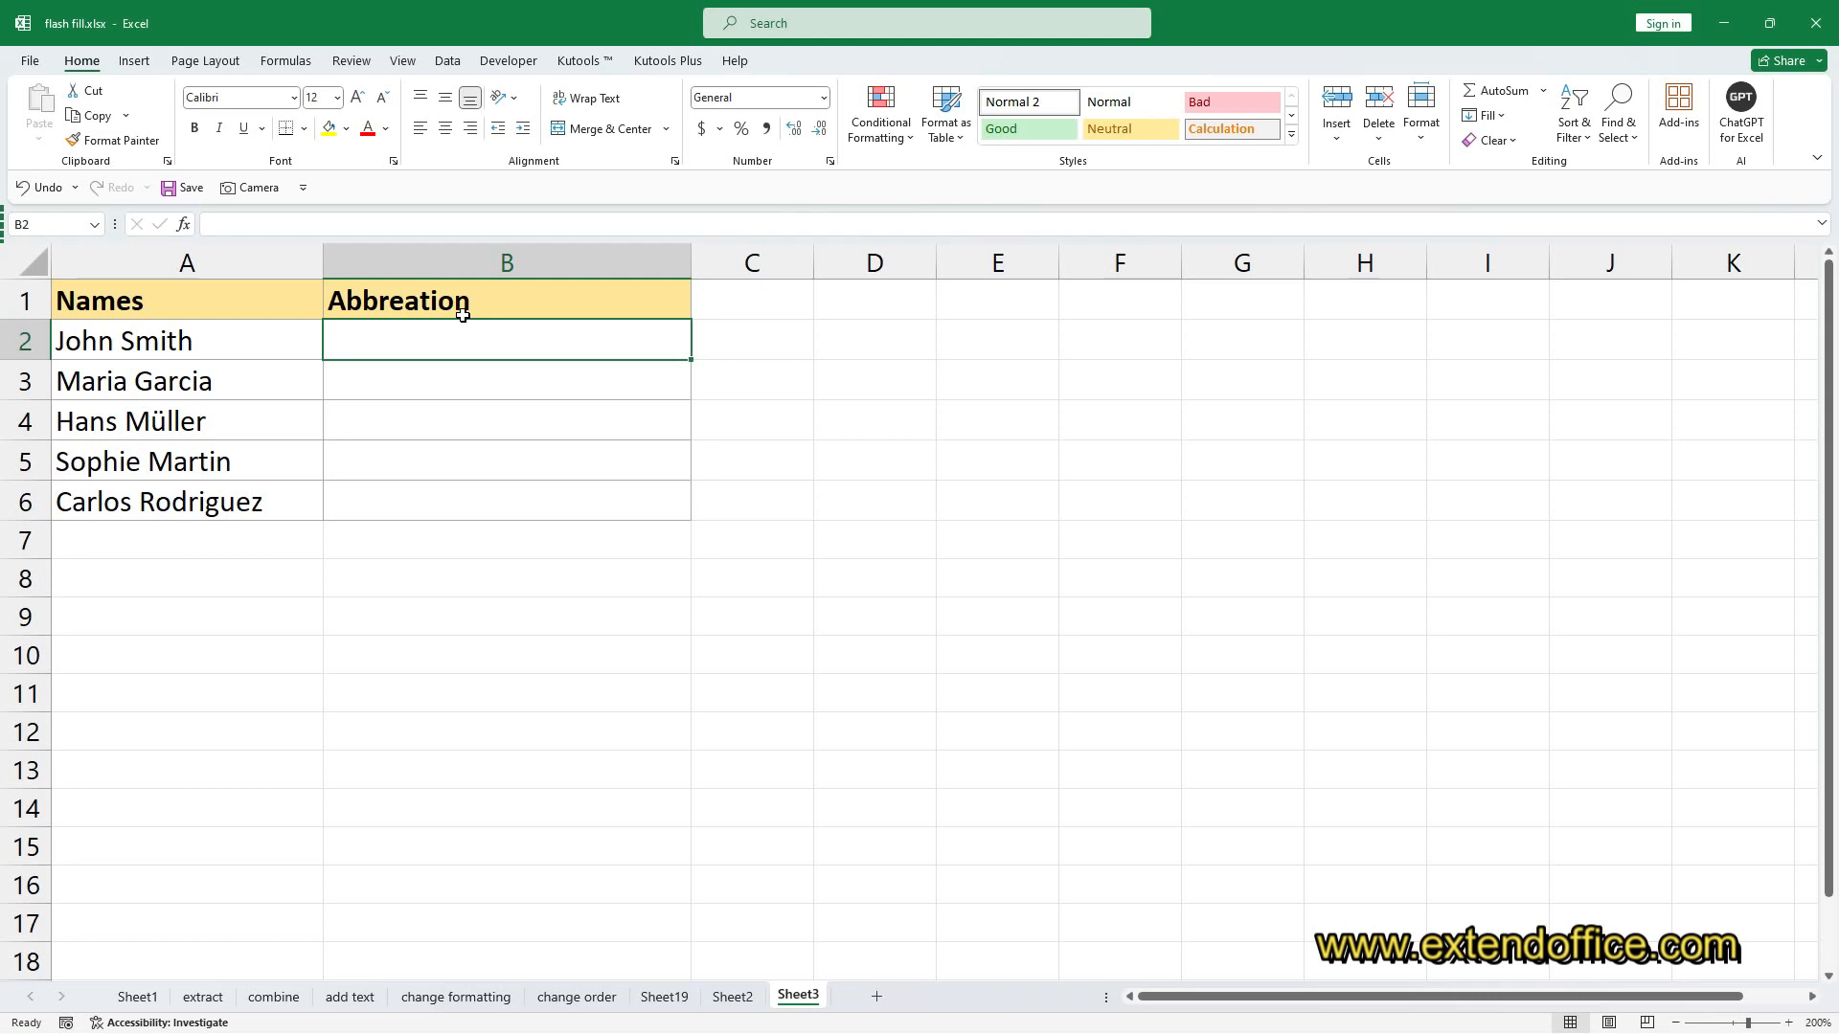
On Sheet3, enter the first-initial-plus-surname abbreviations for A2 and A3 in B2 and B3, and begin the next one in B4
text(Jsmi)
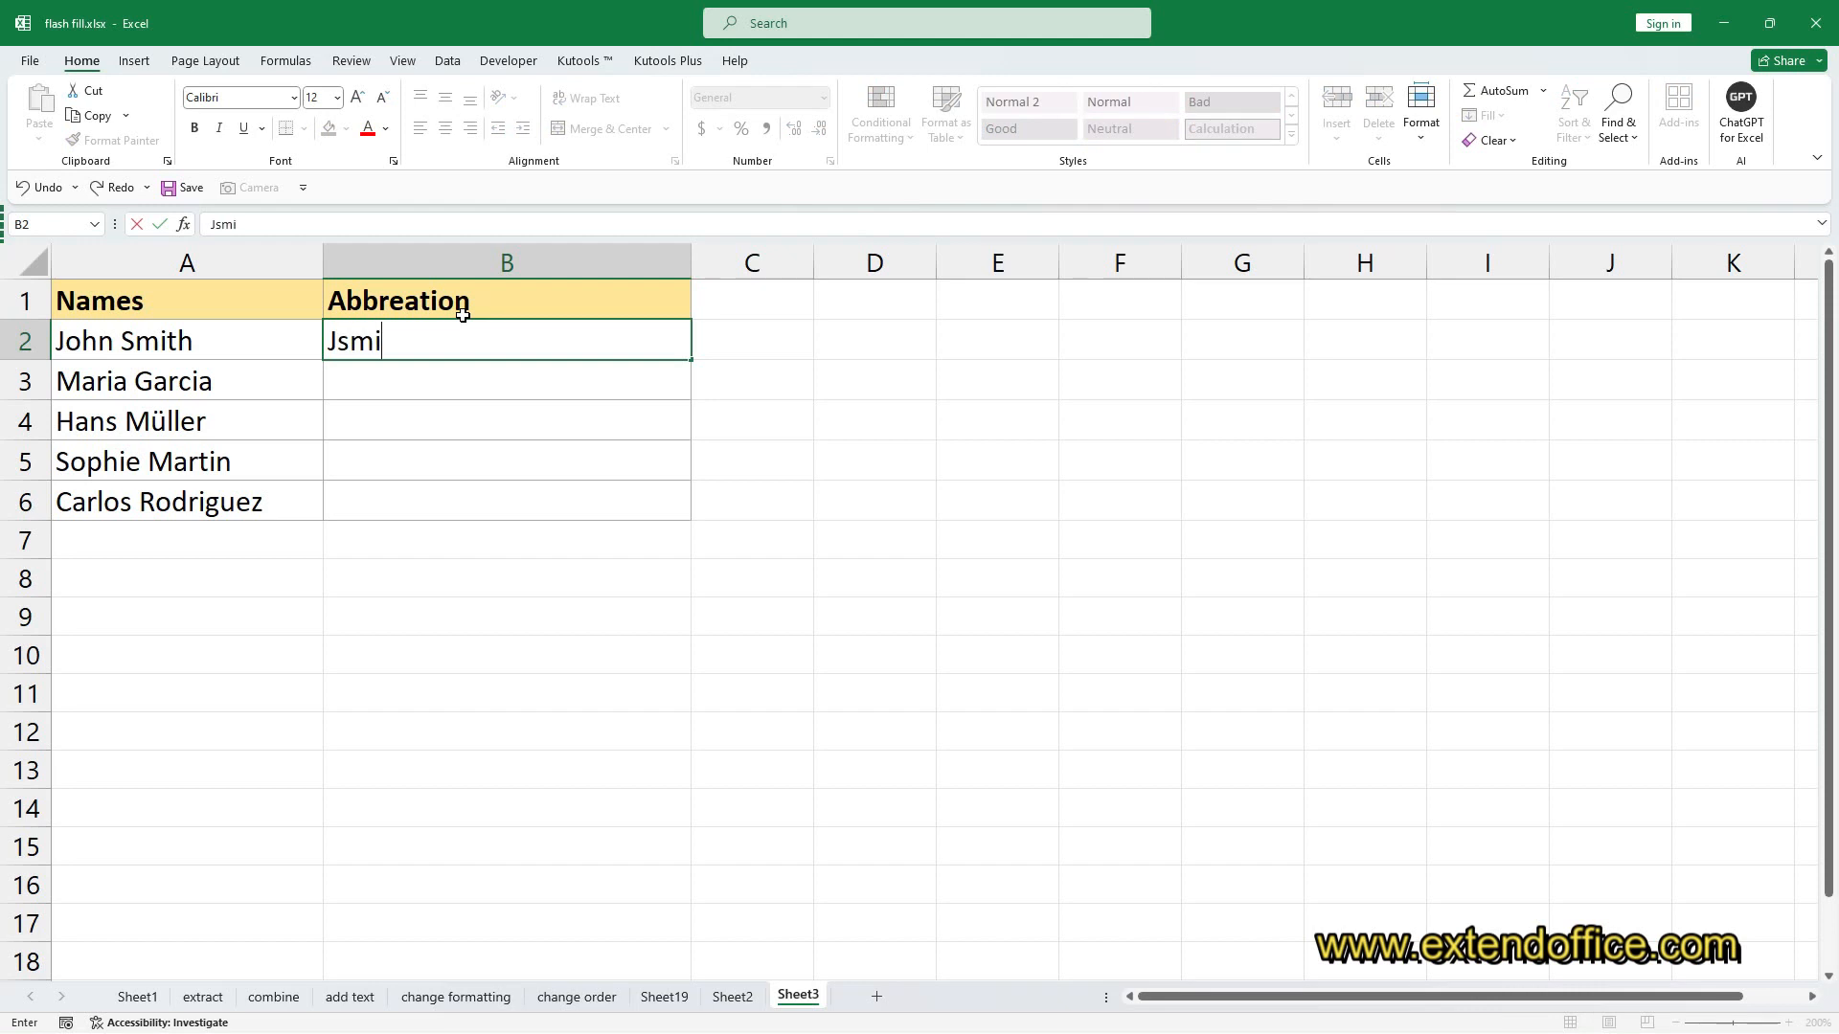
text(th)
key(Return)
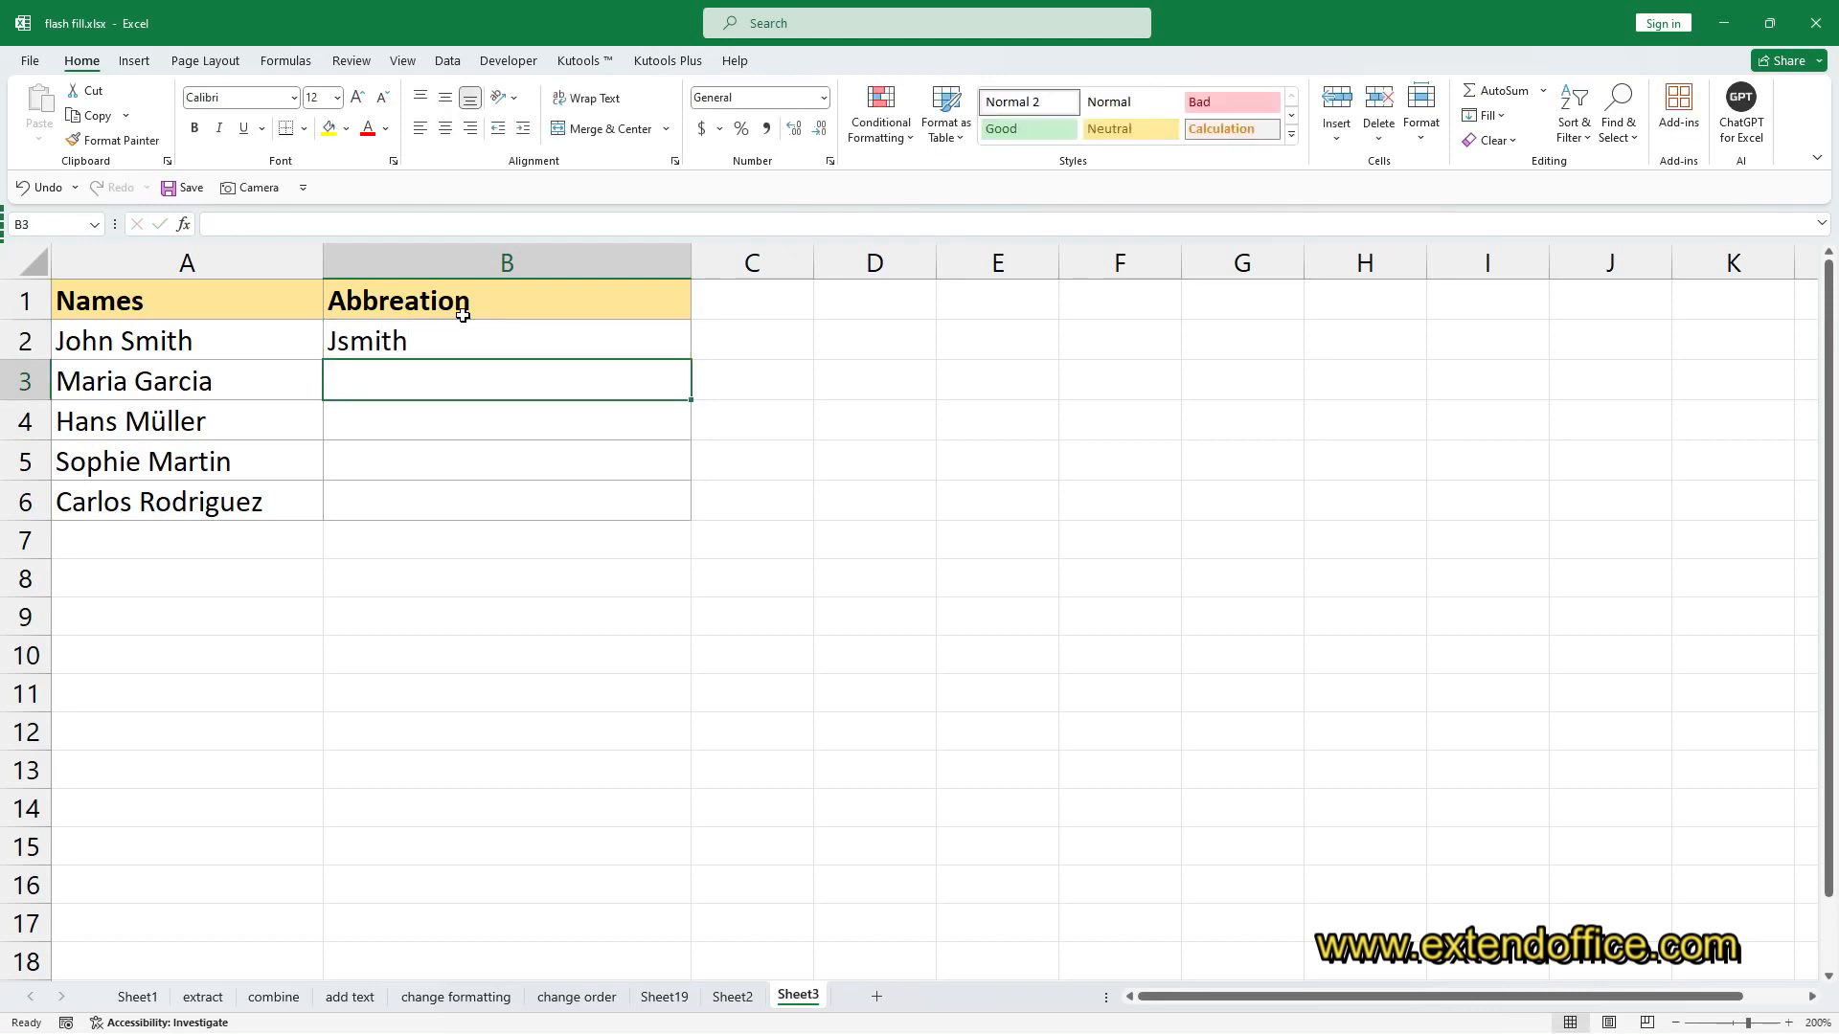
text(Mg)
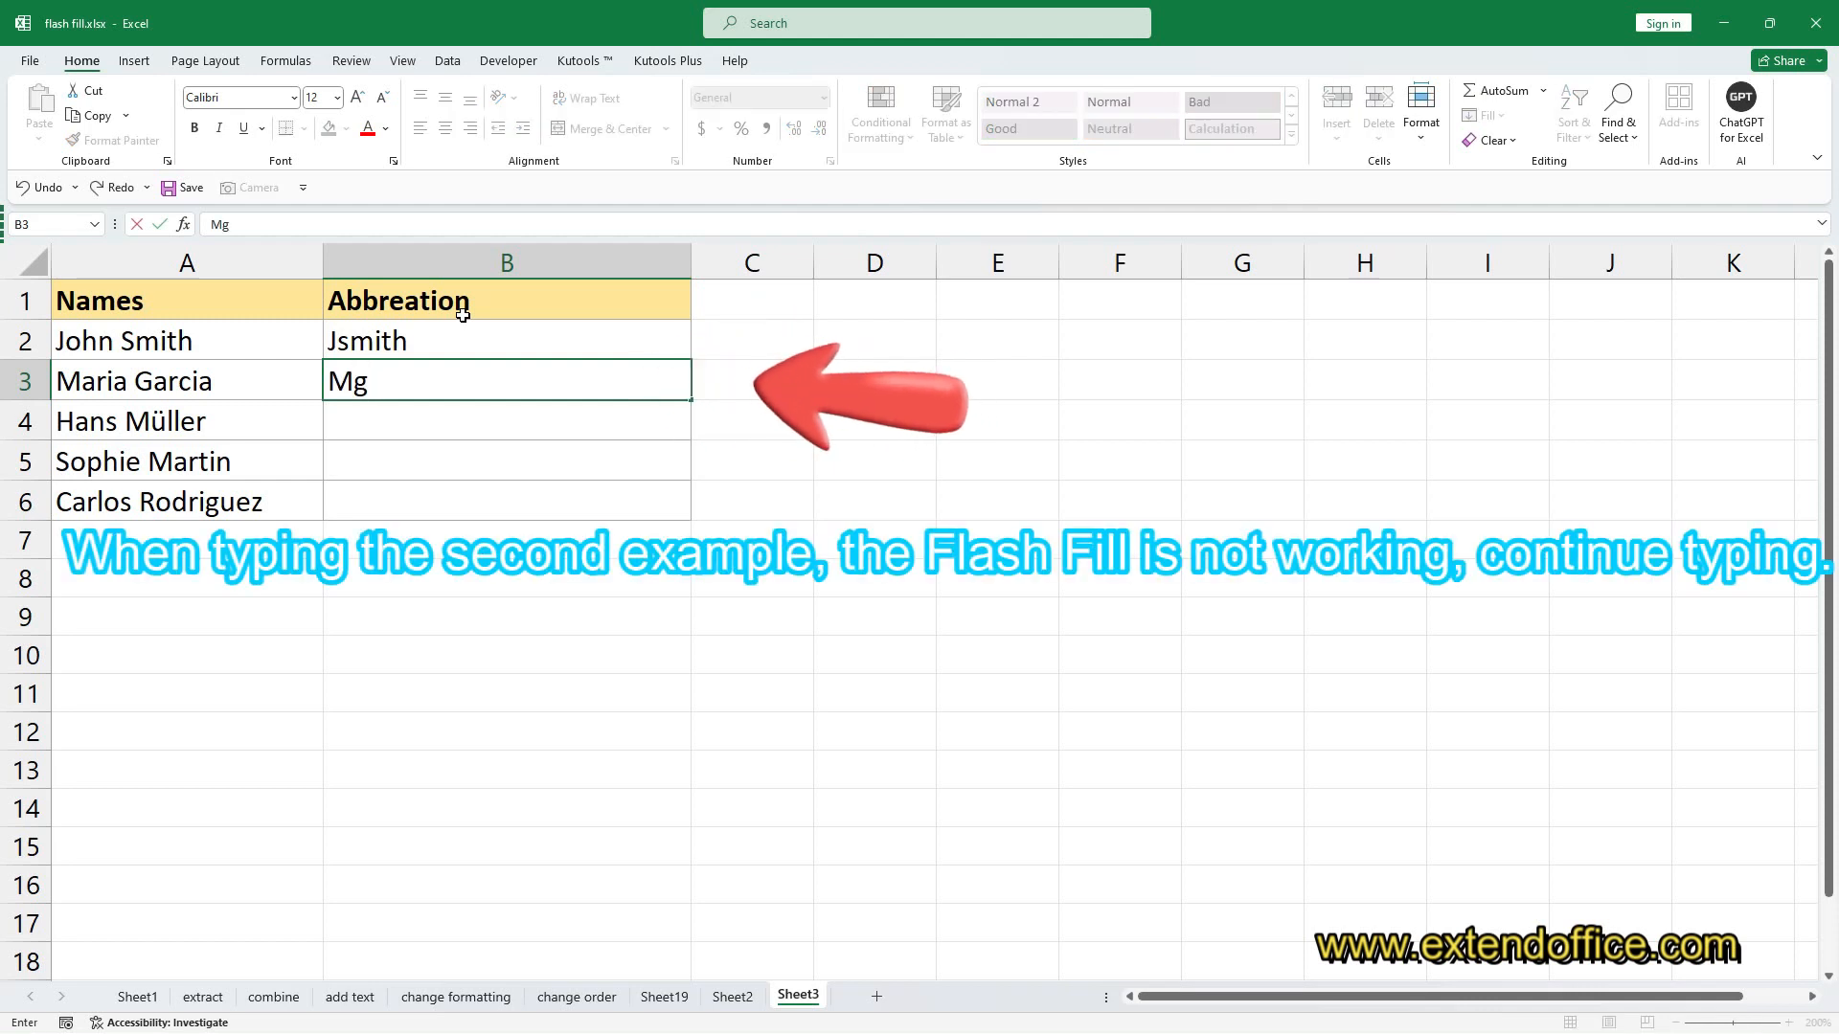
text(a)
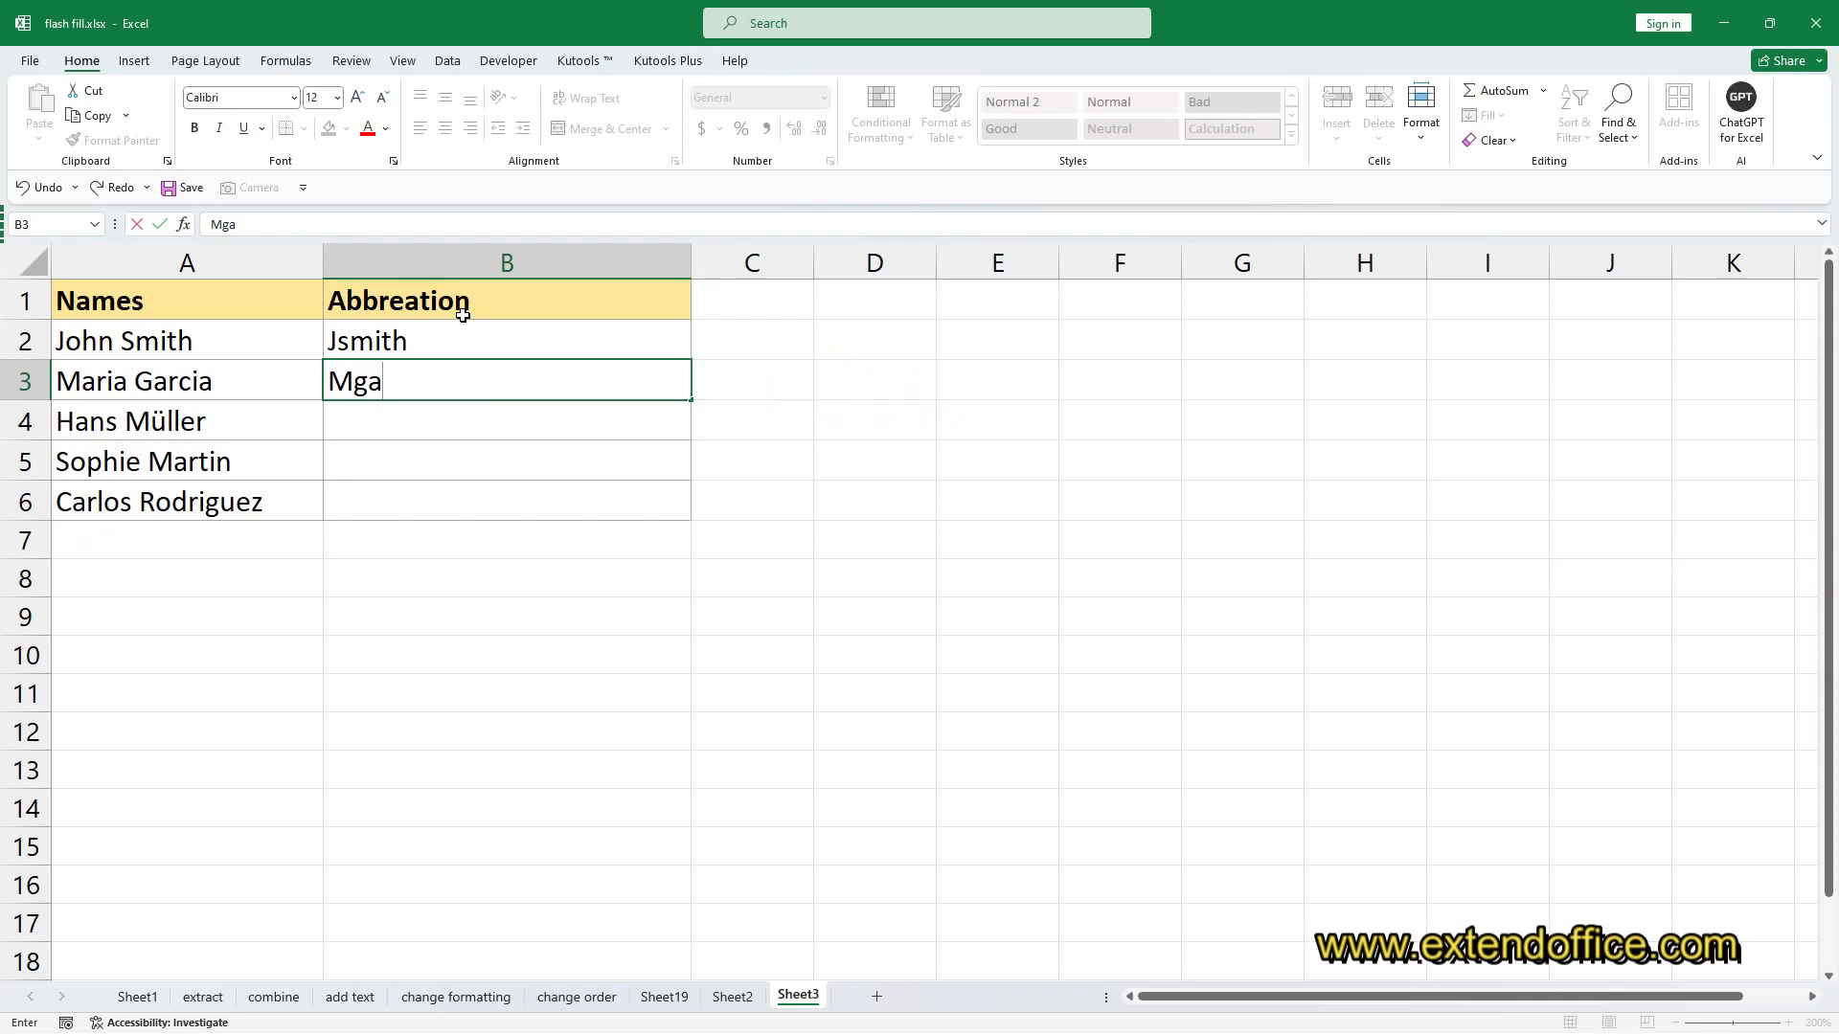
text(rcia)
key(Return)
text(H)
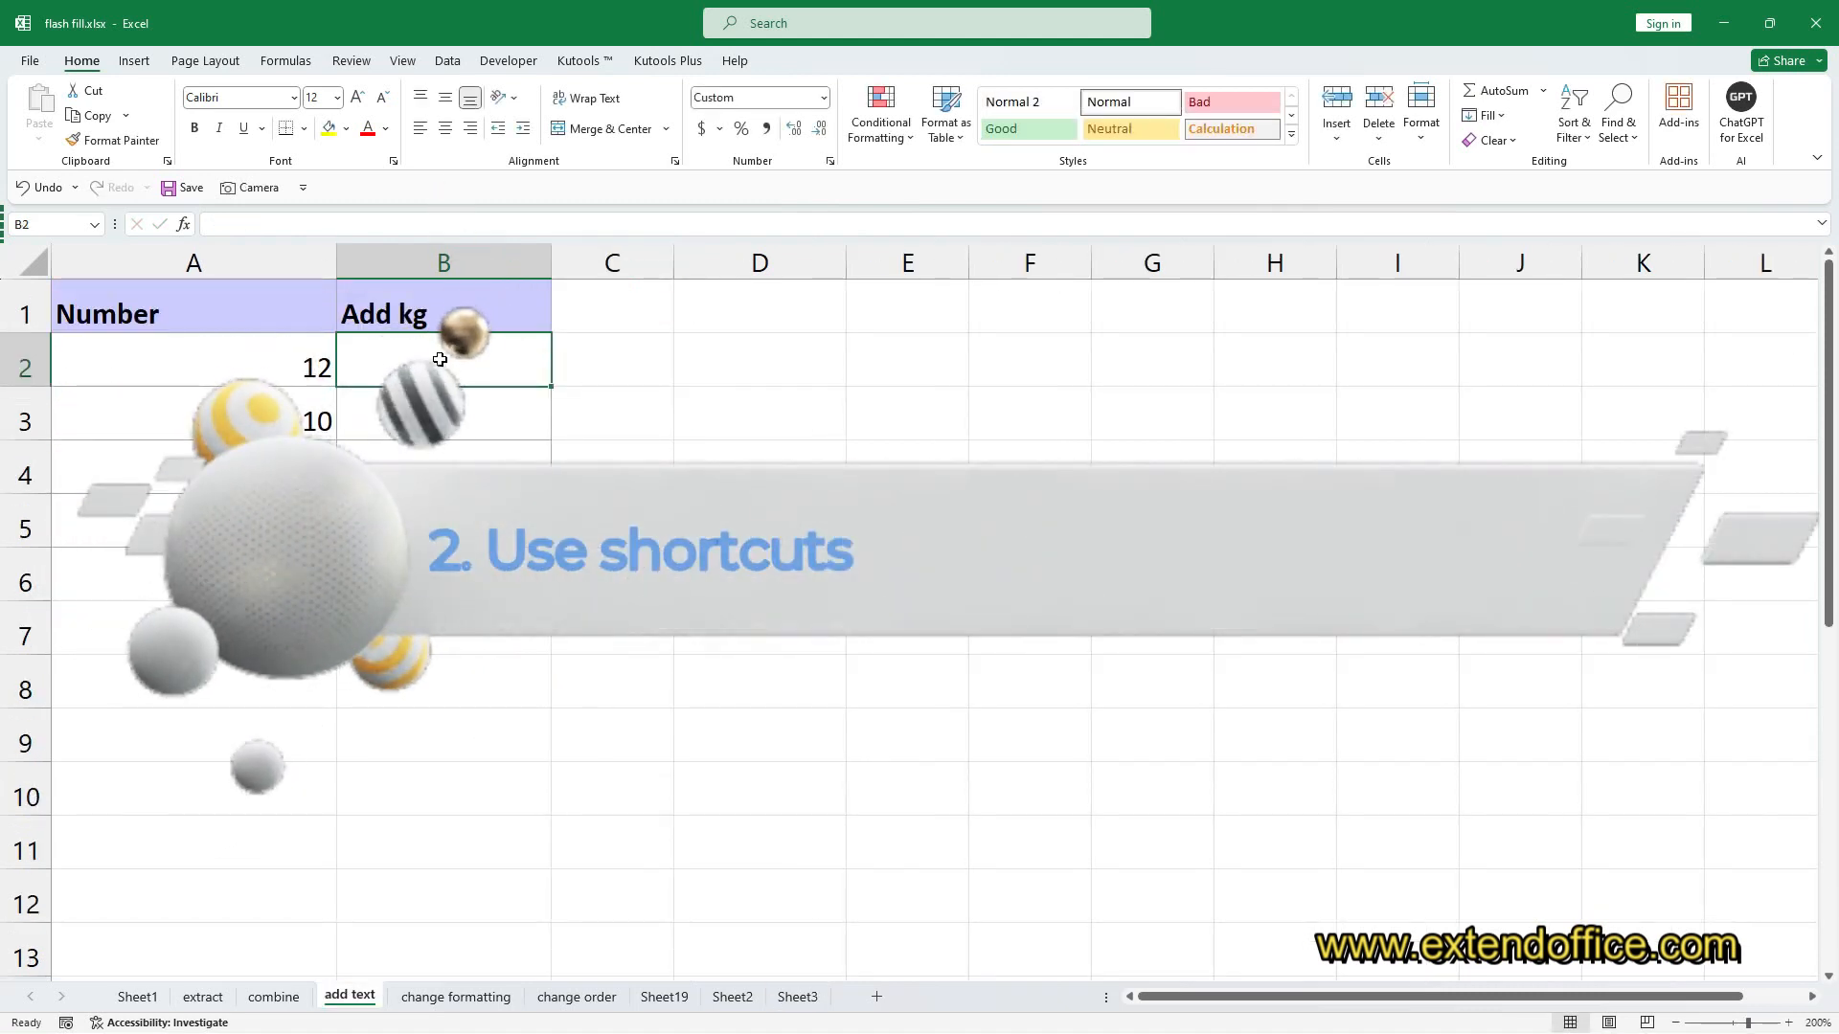
On the add text sheet, enter 12kg in B2, Flash Fill the kg values into B3:B5 and select B2
text(12kg)
key(Return)
text(10)
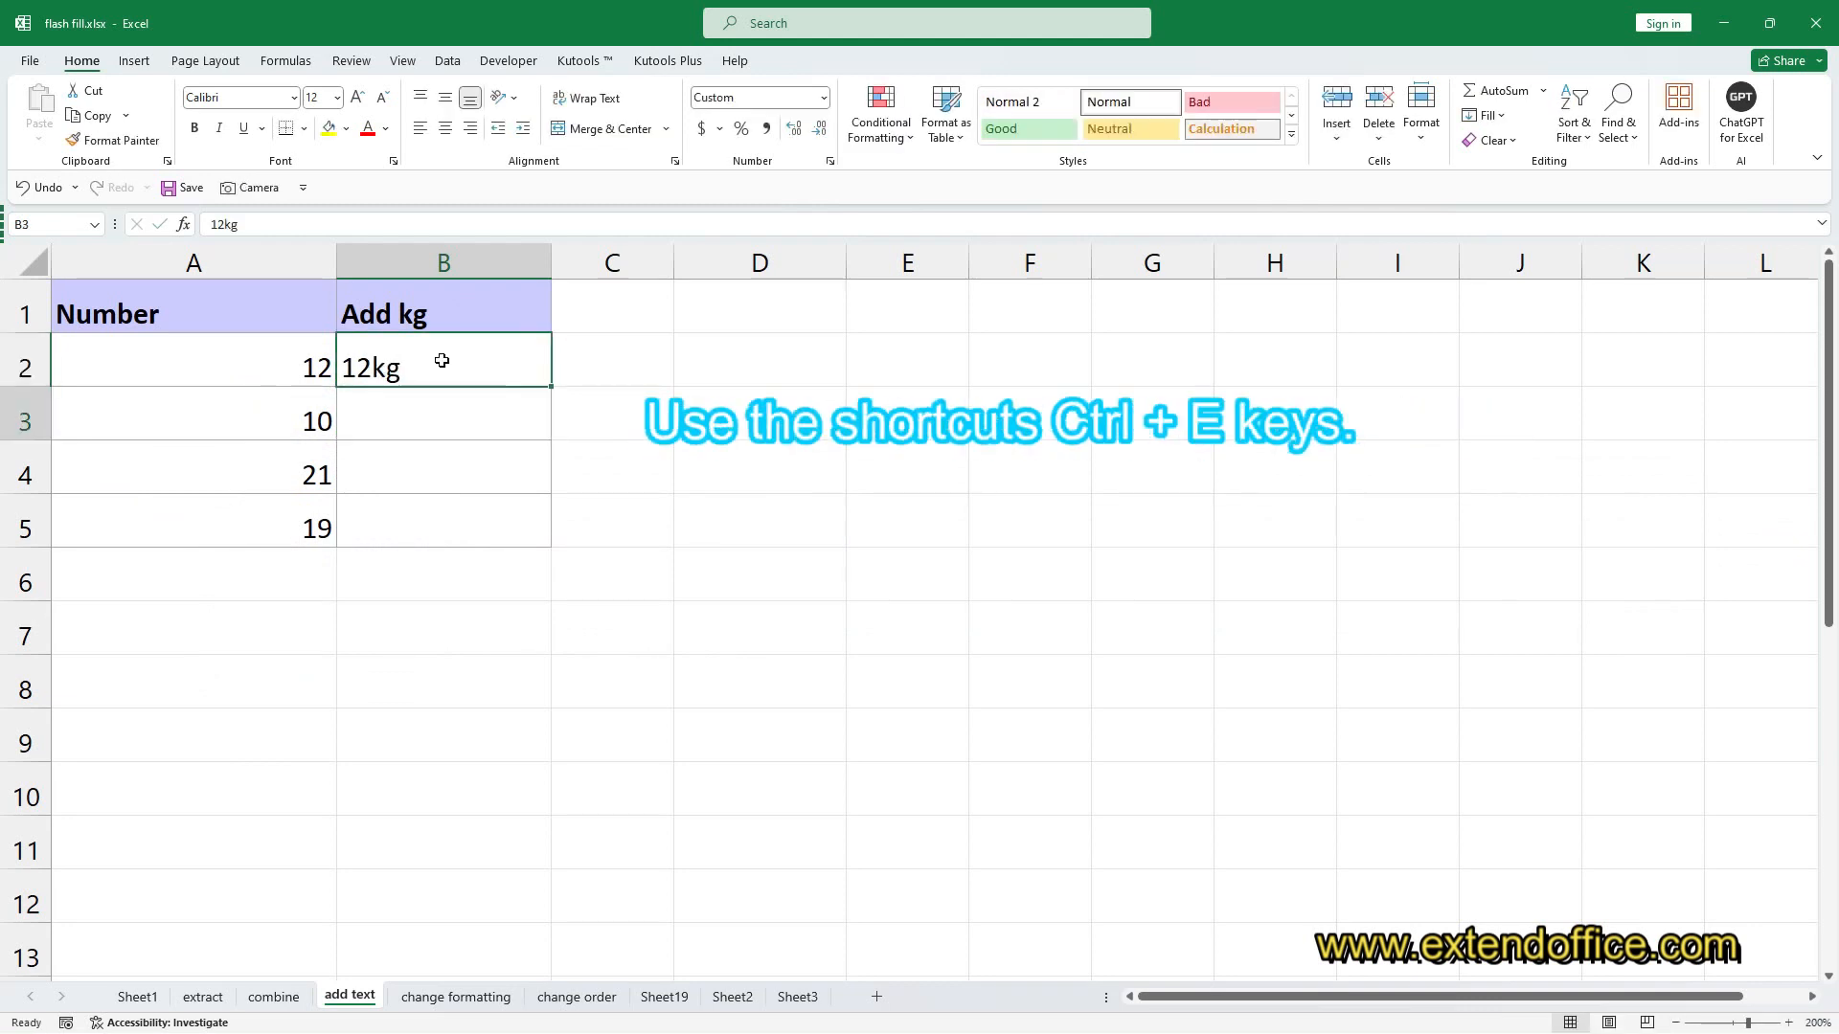
key(ctrl+e)
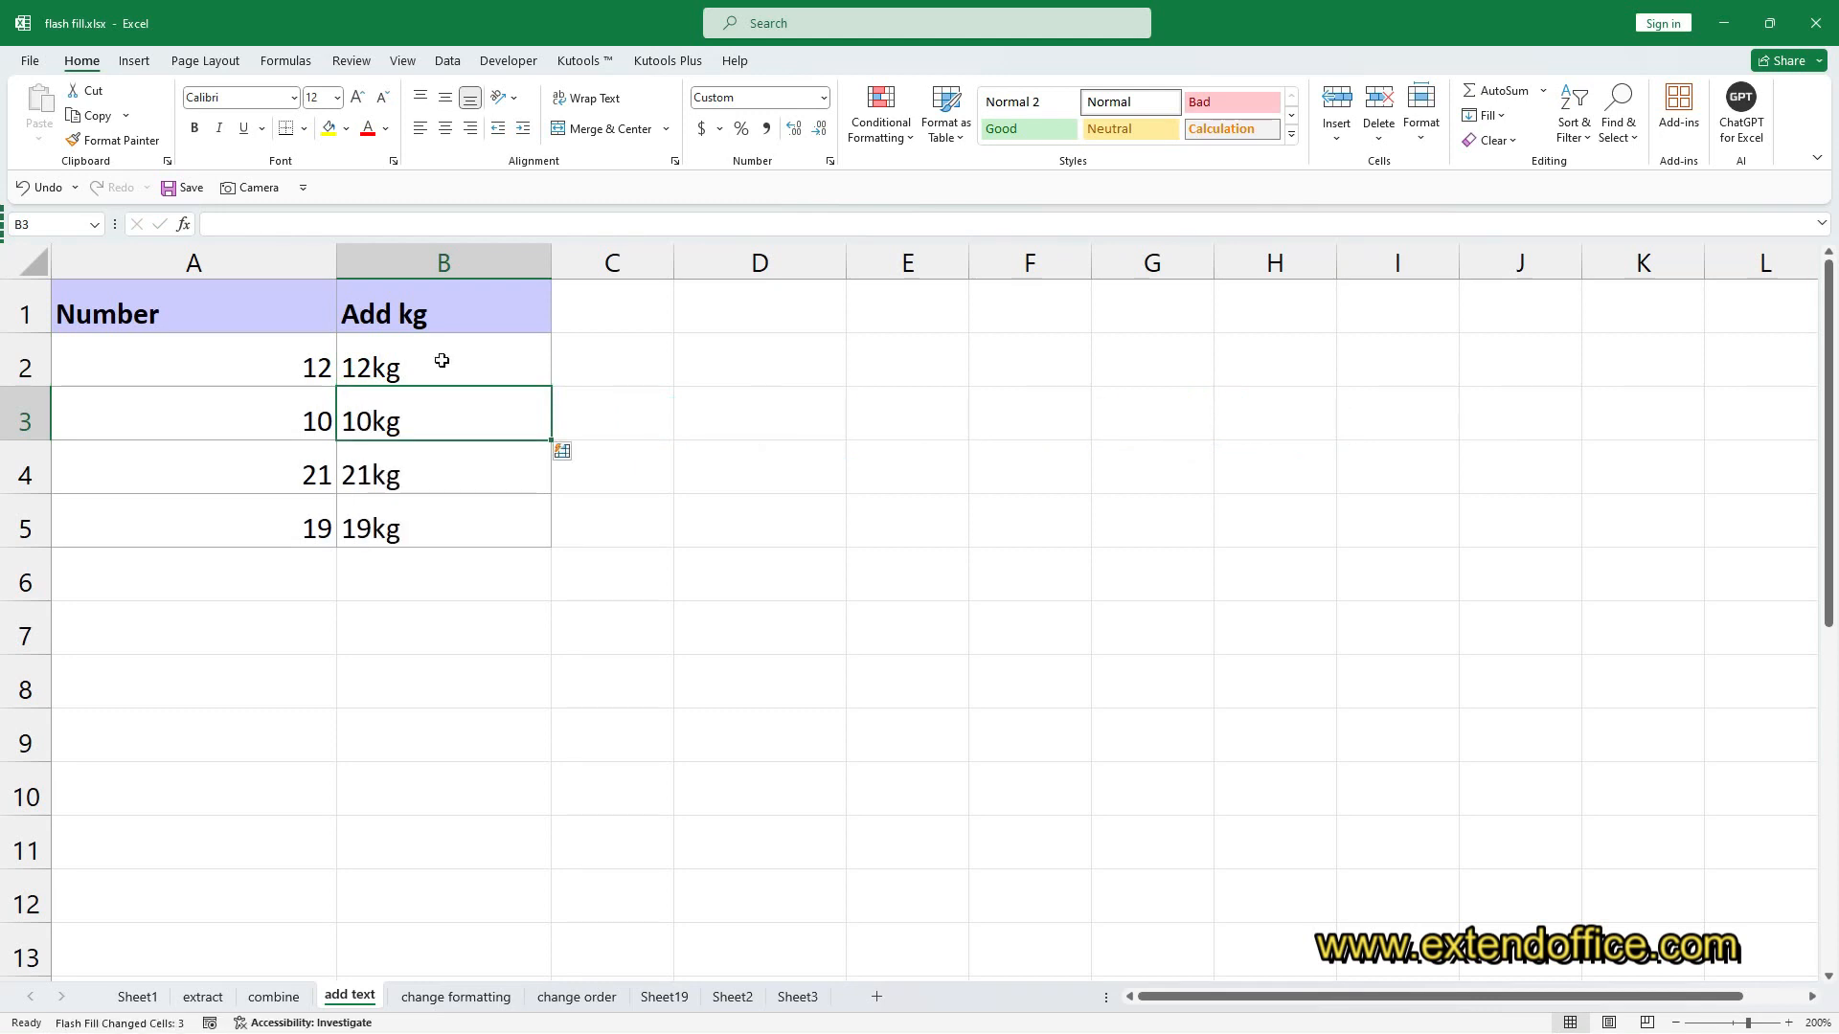
click(423, 348)
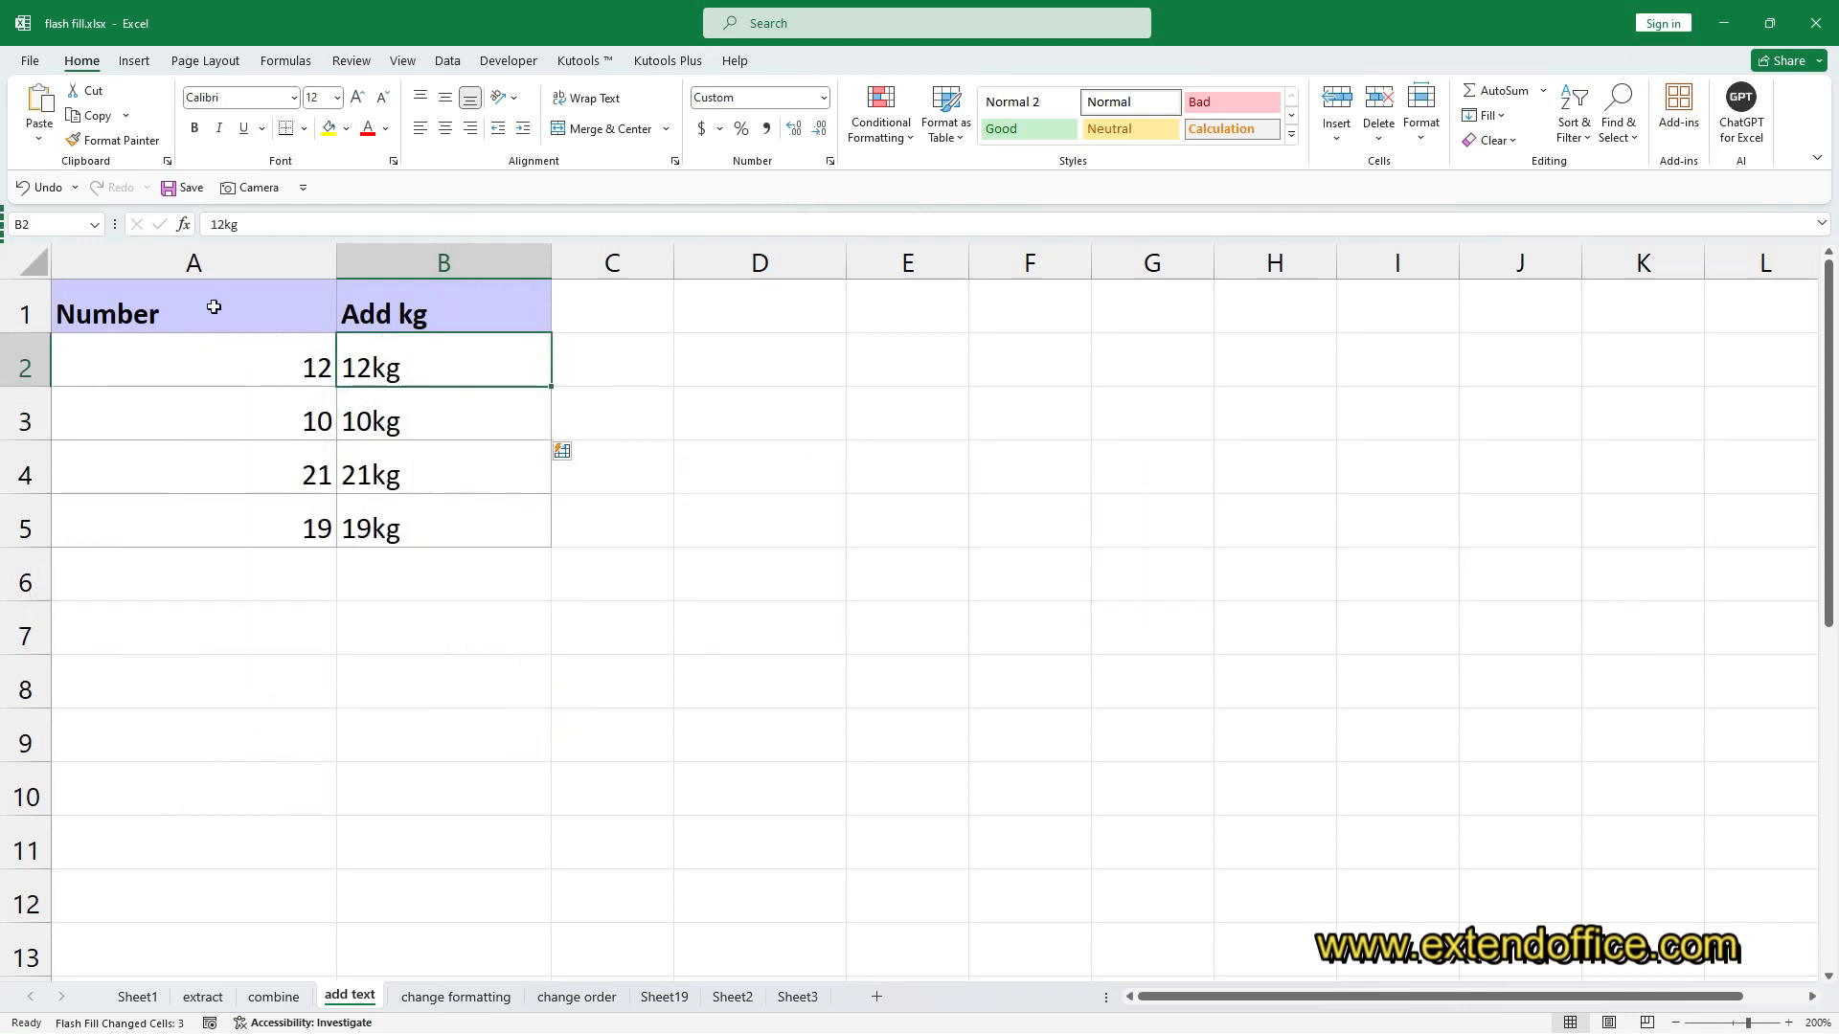
Open the Advanced Excel options at the editing settings containing Automatically Flash Fill
click(42, 63)
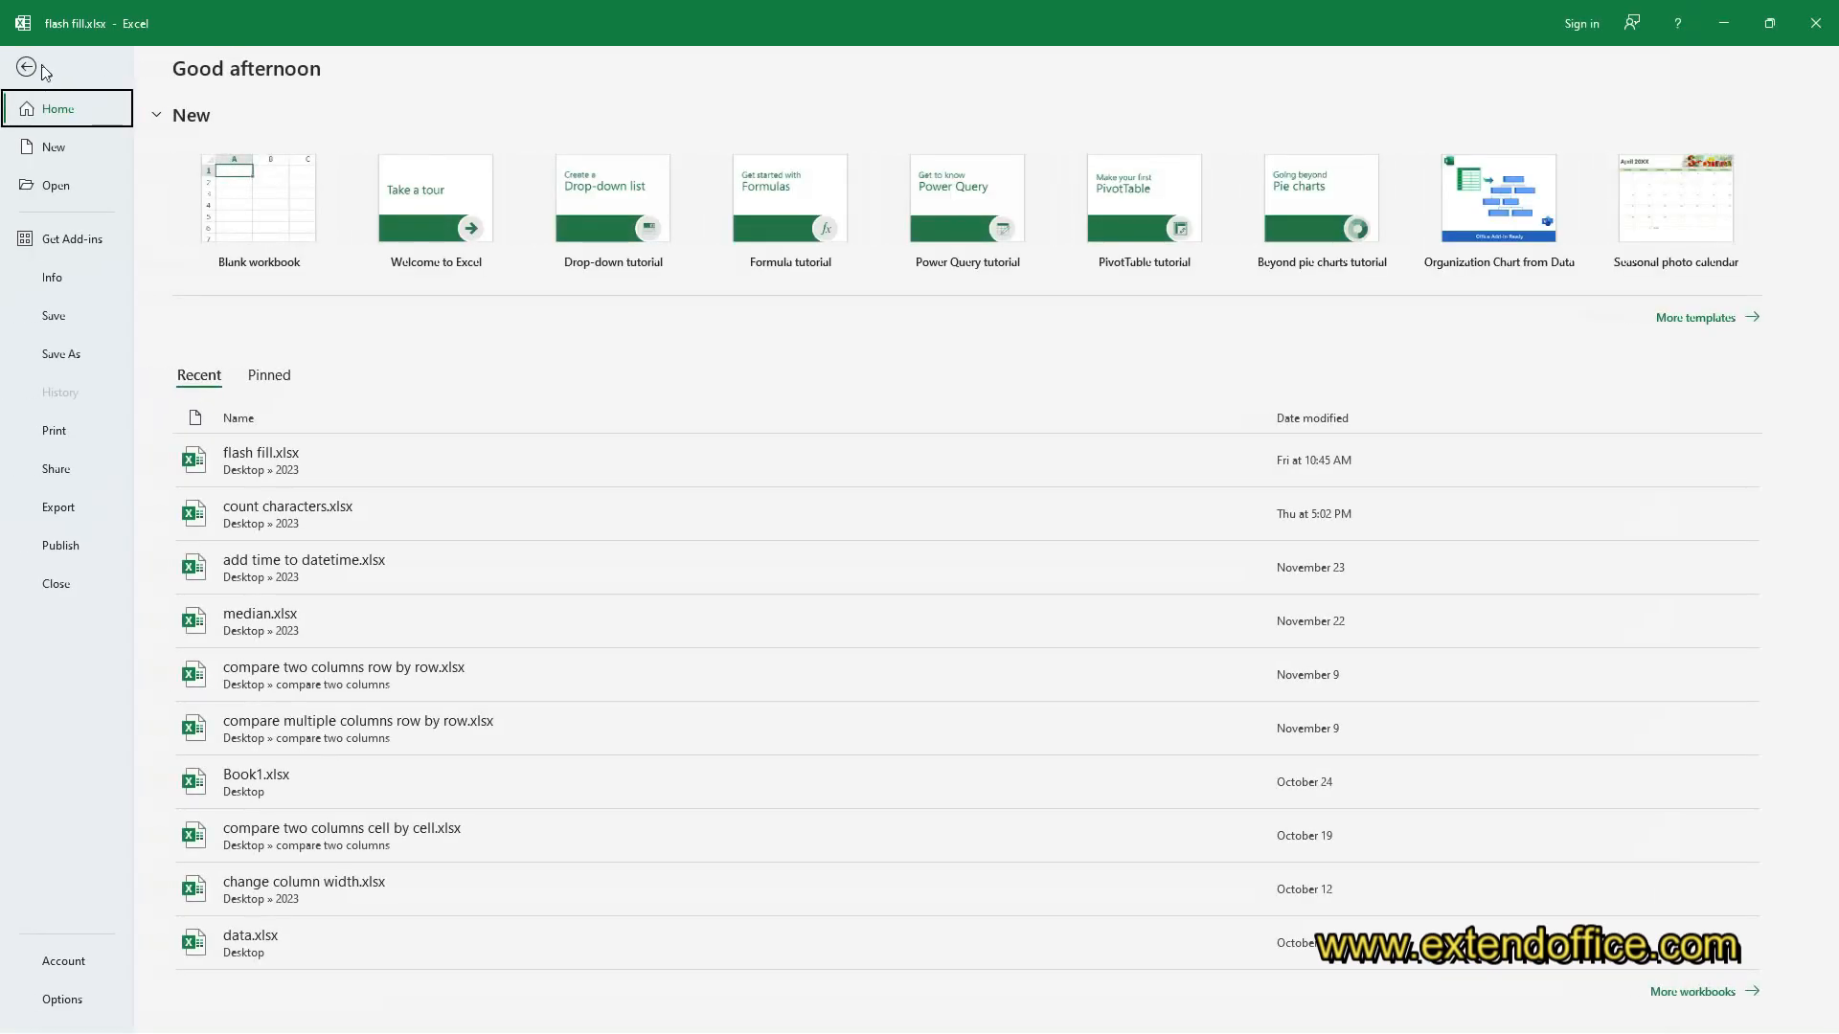
click(63, 999)
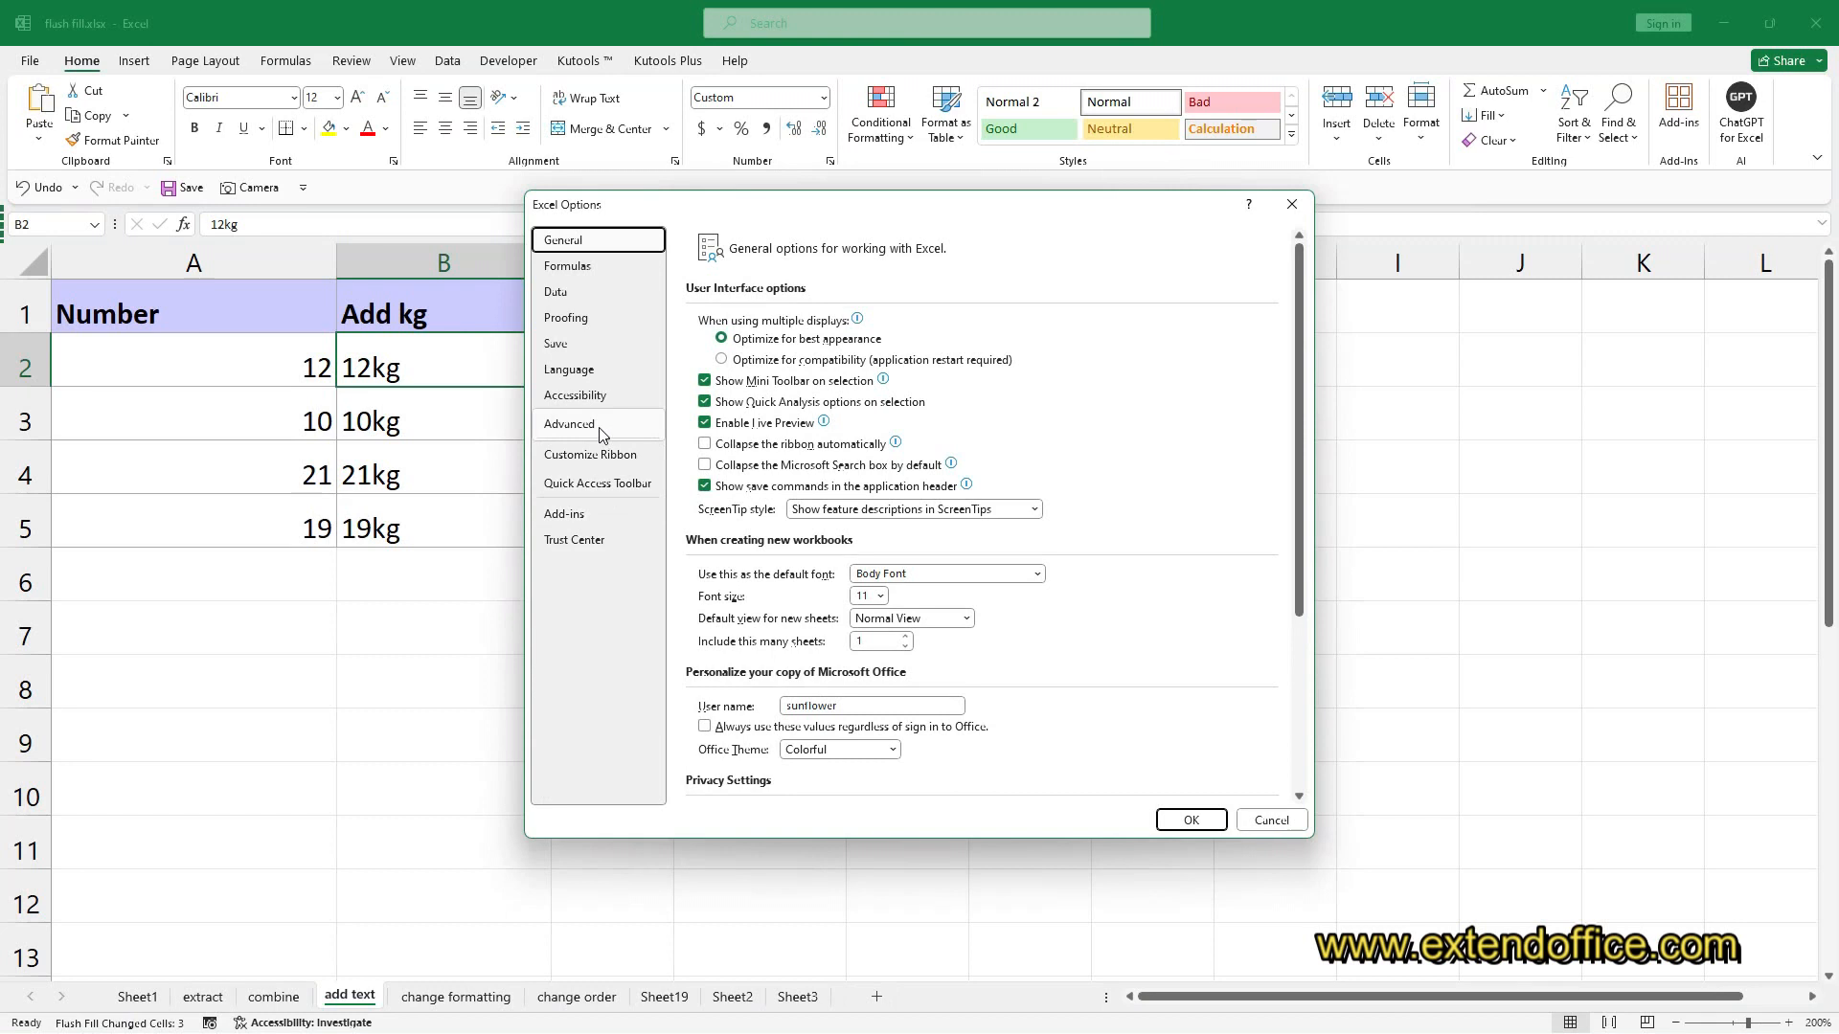
click(600, 427)
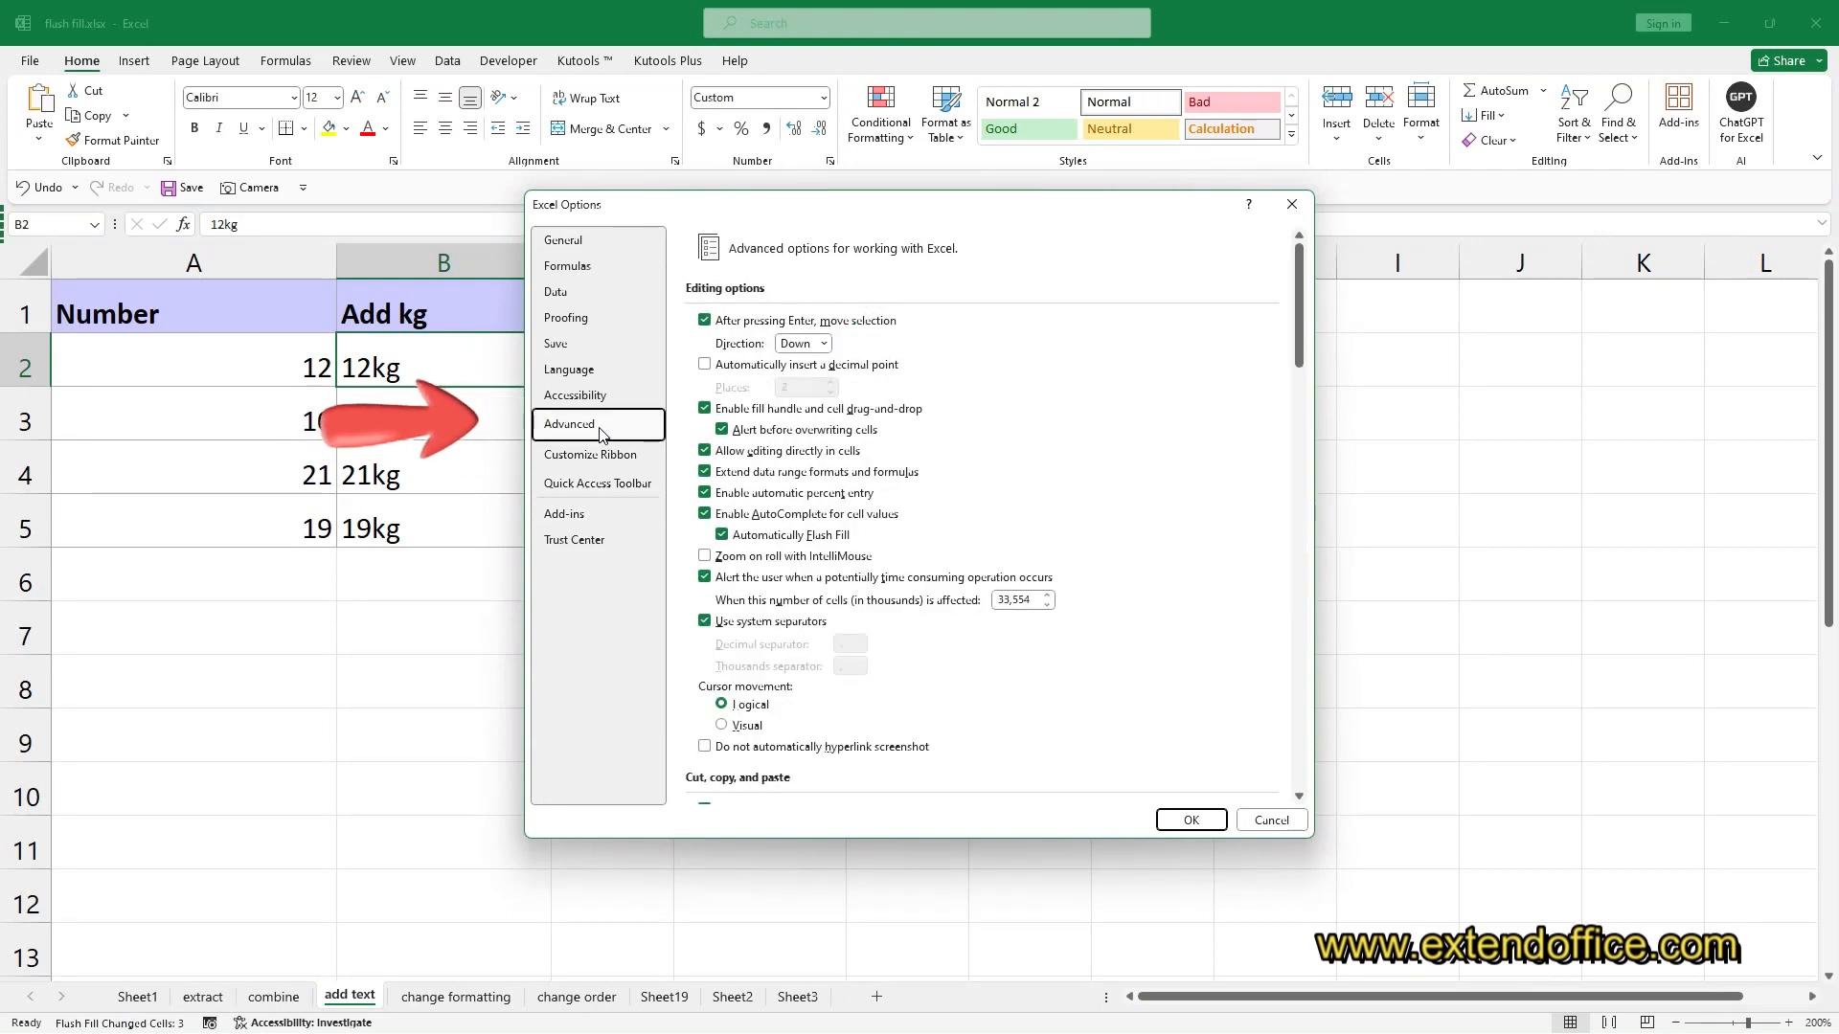